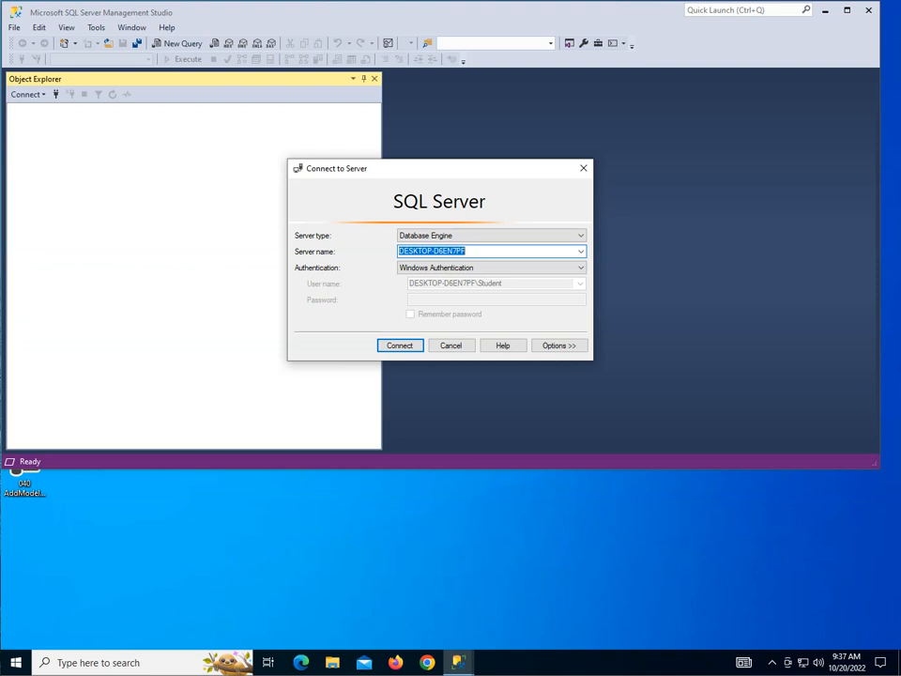
Step: Connect to the DESKTOP-D6EN7PF database engine with Windows Authentication and make the application window taller
left_click(402, 345)
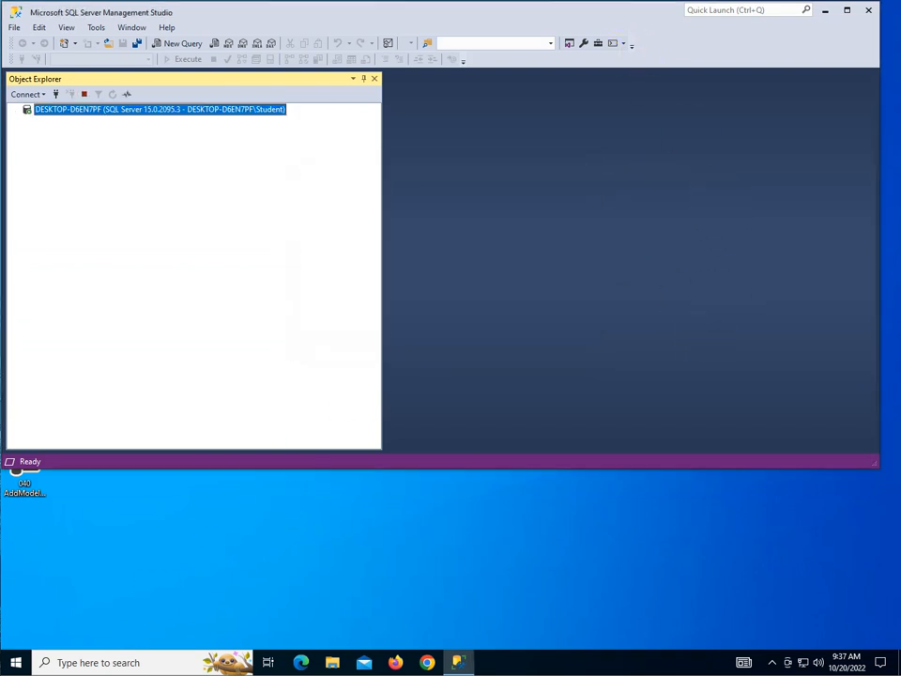
left_click_drag(617, 20, 621, 26)
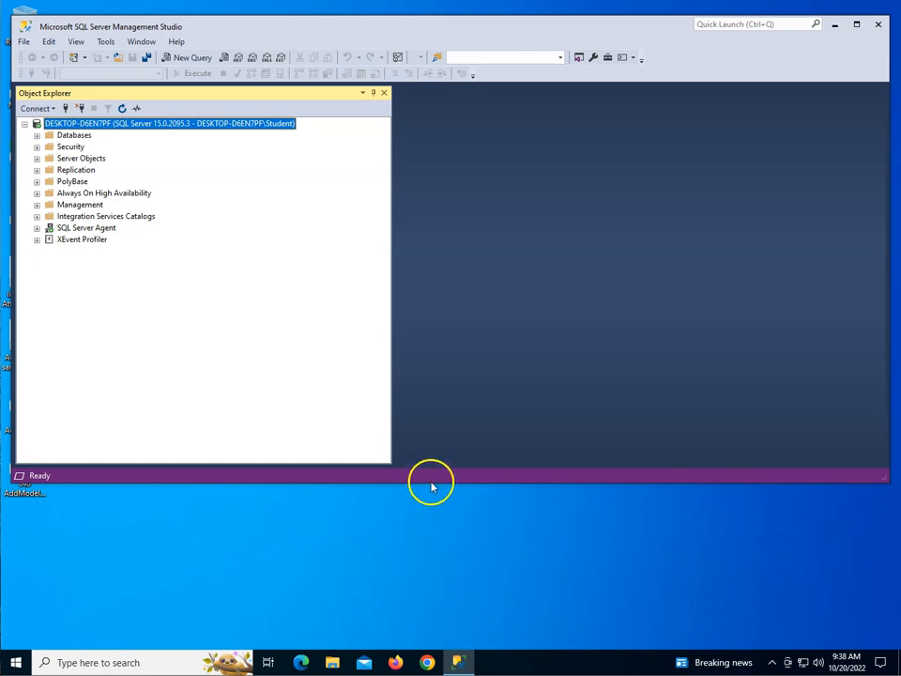
left_click_drag(426, 483, 426, 549)
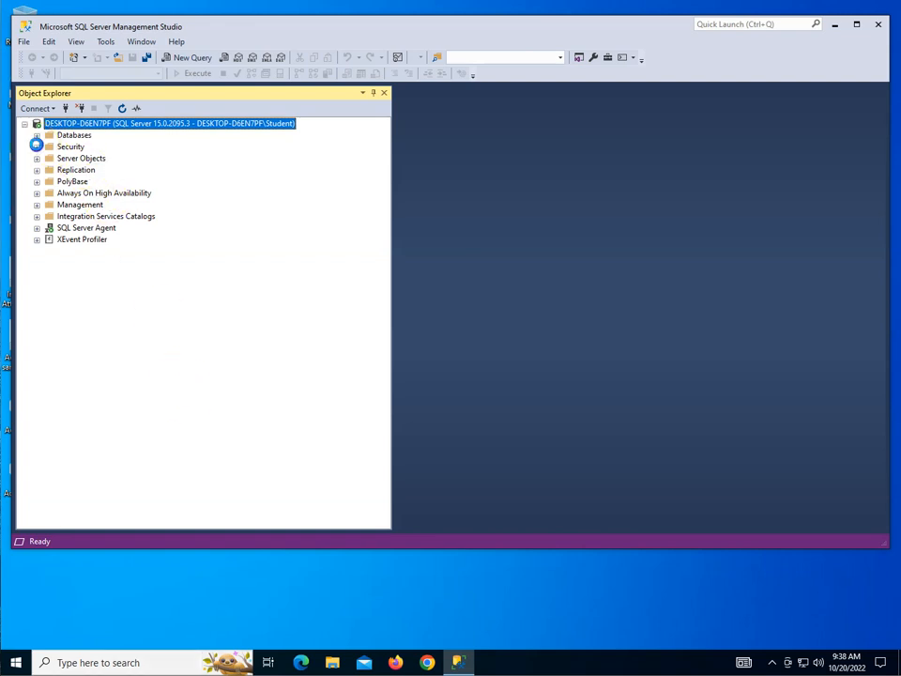
Step: Examine the Loonies login's user mapping and its role memberships for the AdventureWorks2019 database, leaving the properties unchanged
left_click(37, 146)
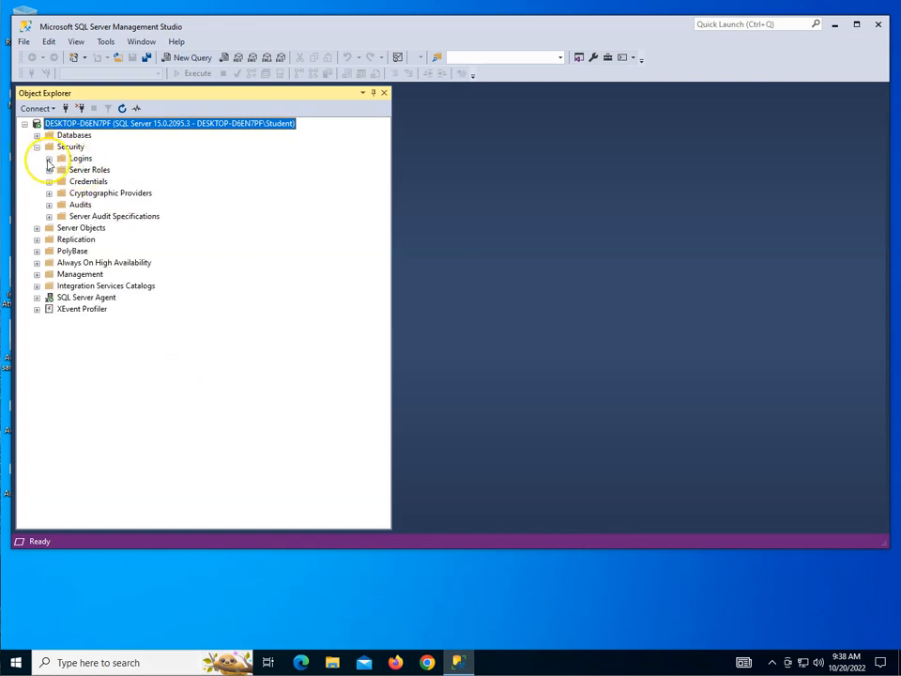
left_click(49, 162)
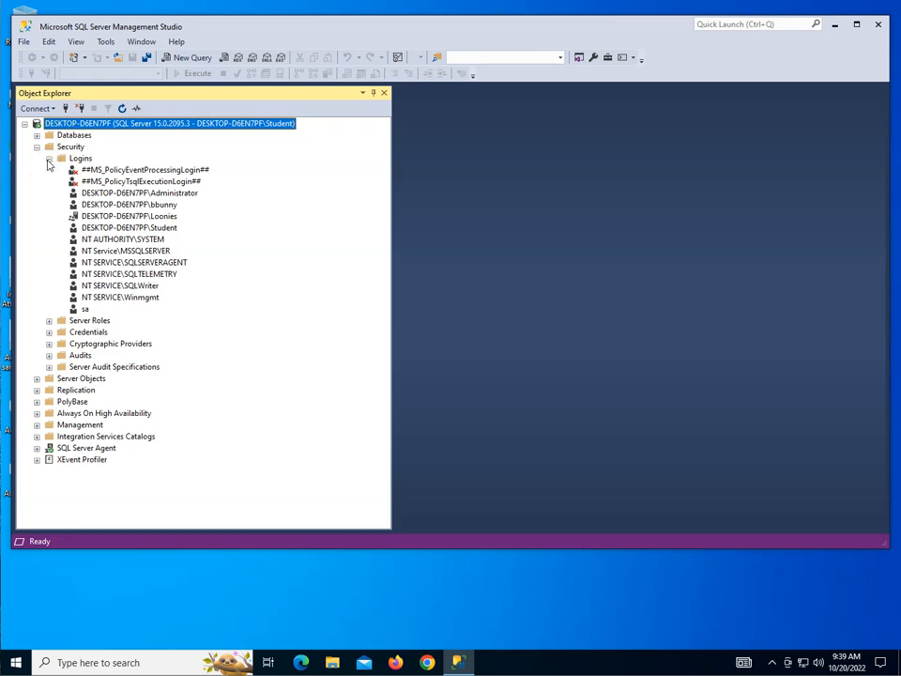
left_click(158, 216)
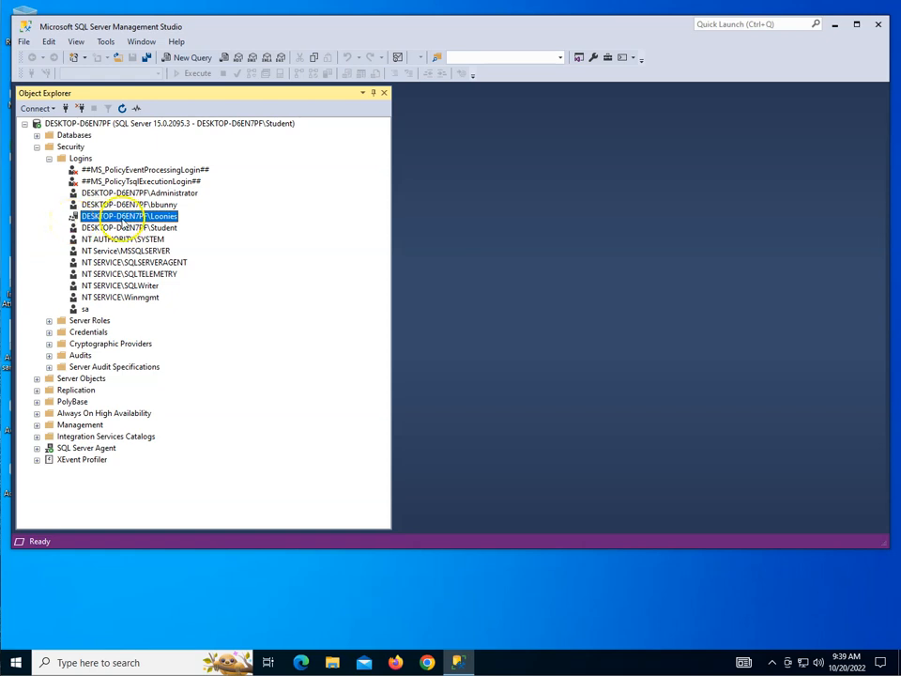
right_click(127, 217)
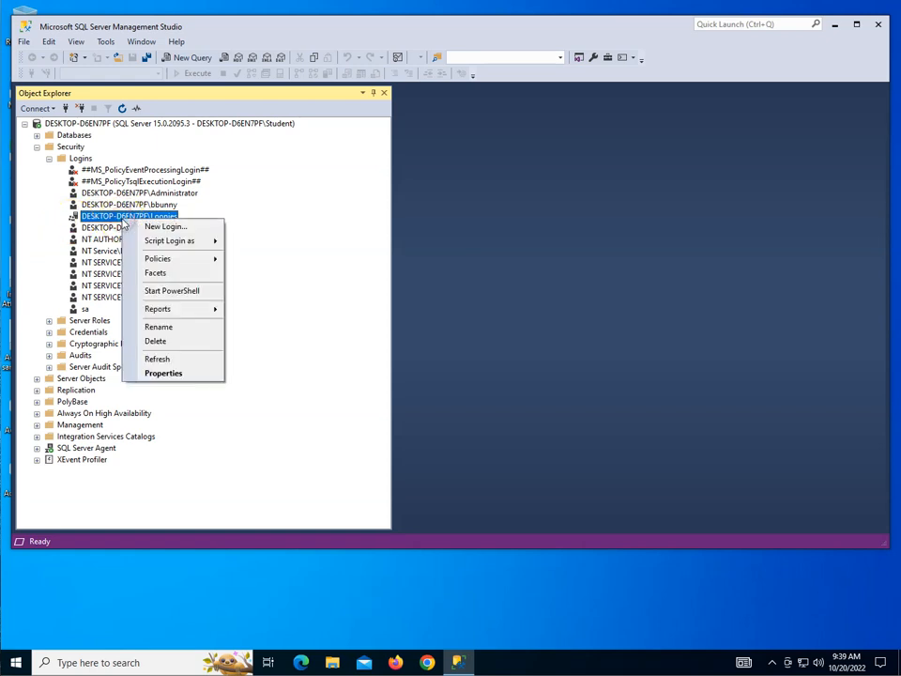
left_click(163, 373)
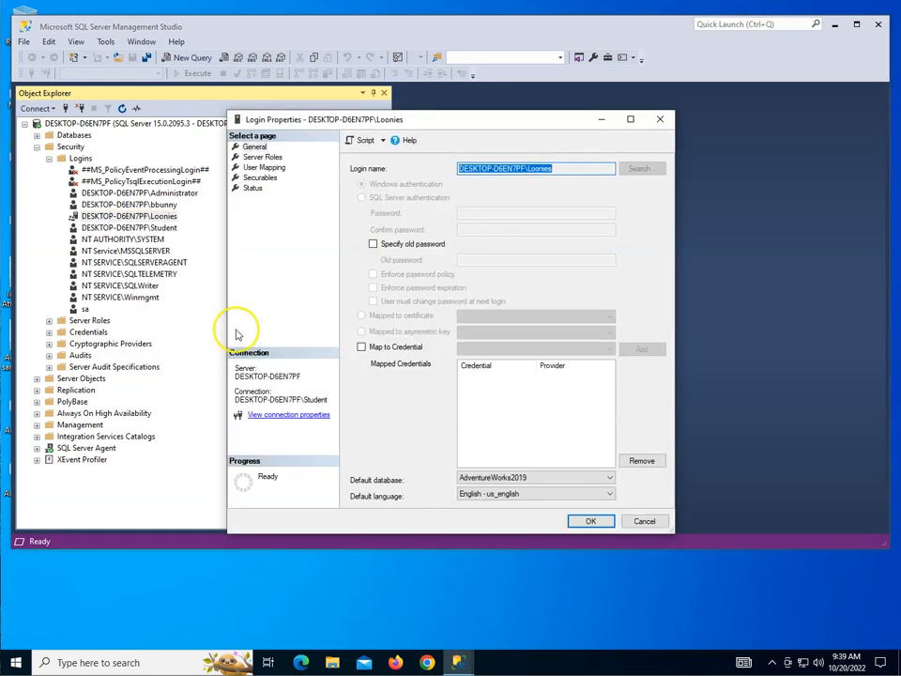
left_click(264, 167)
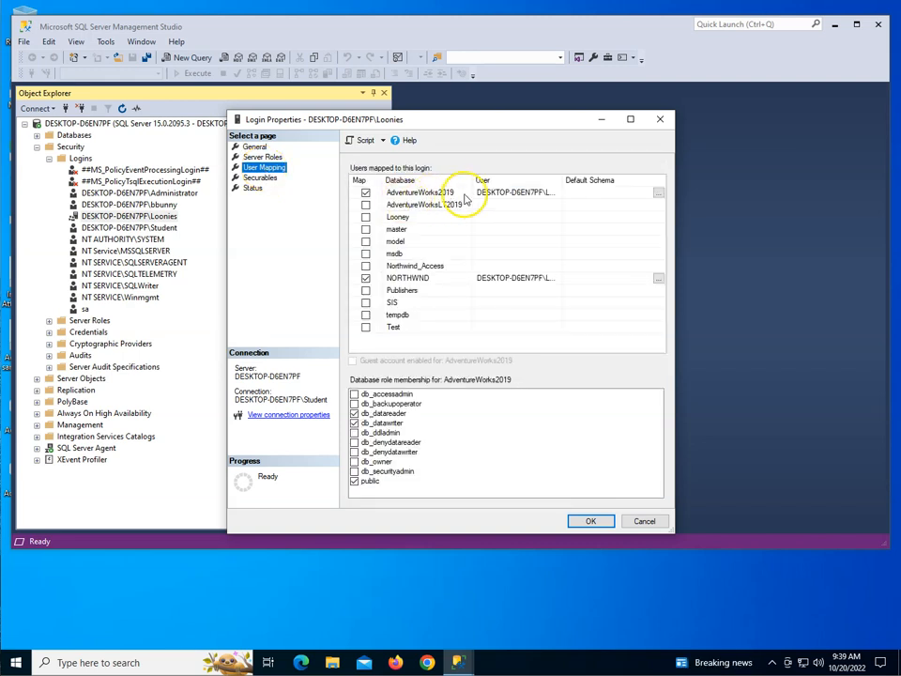
left_click(413, 192)
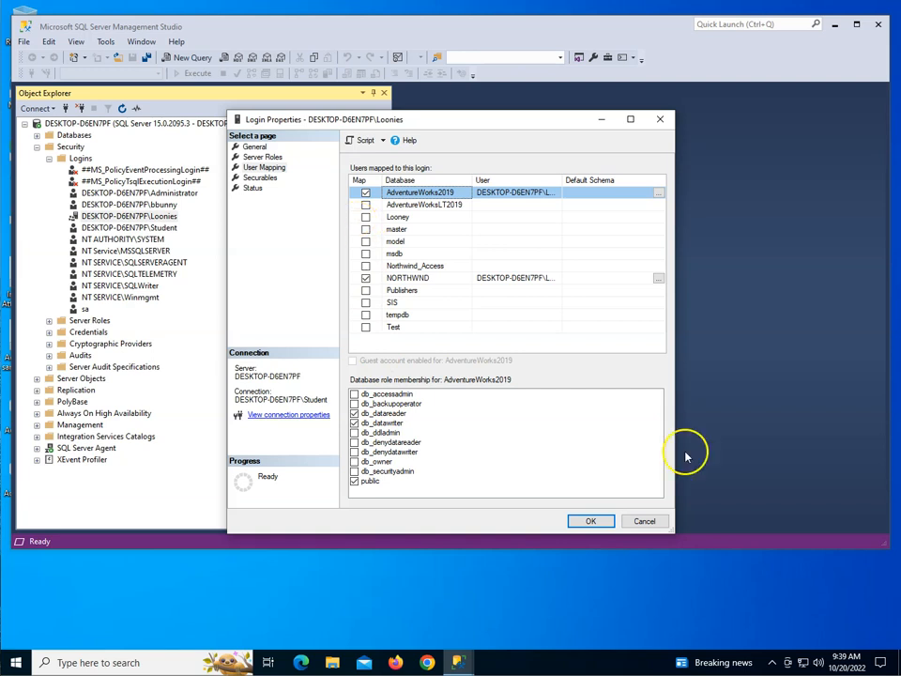
left_click(644, 520)
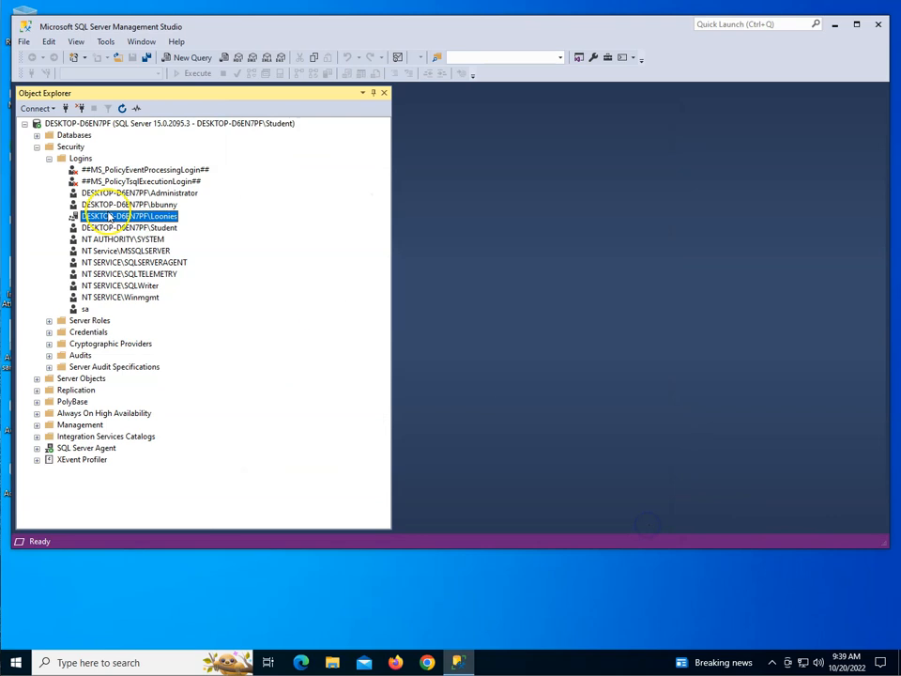
Step: Collapse the server's Security folder and list the stored procedures of the AdventureWorksLT2019 database
left_click(37, 148)
left_click(36, 135)
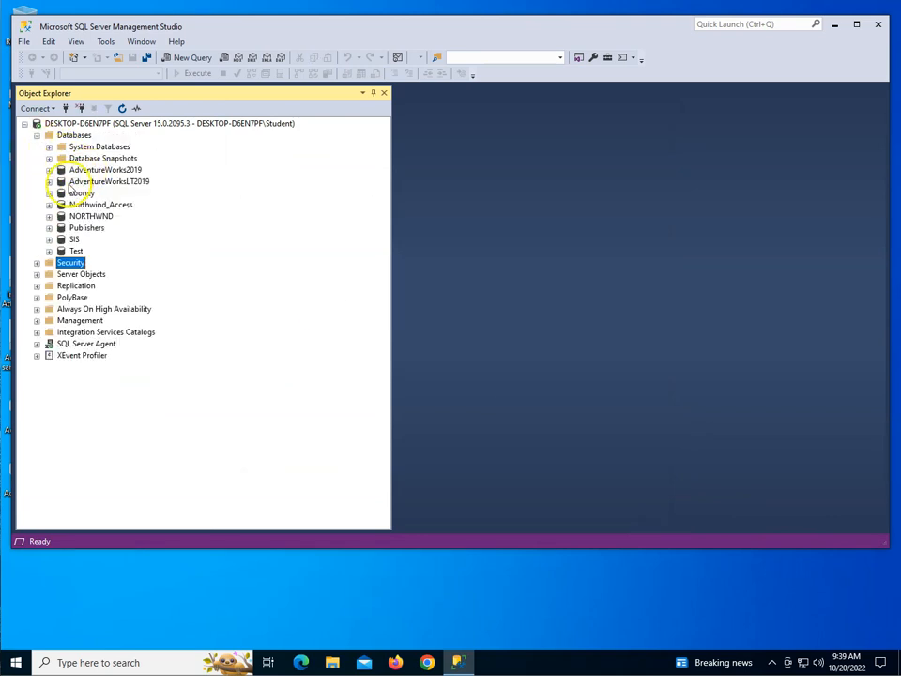
left_click(49, 182)
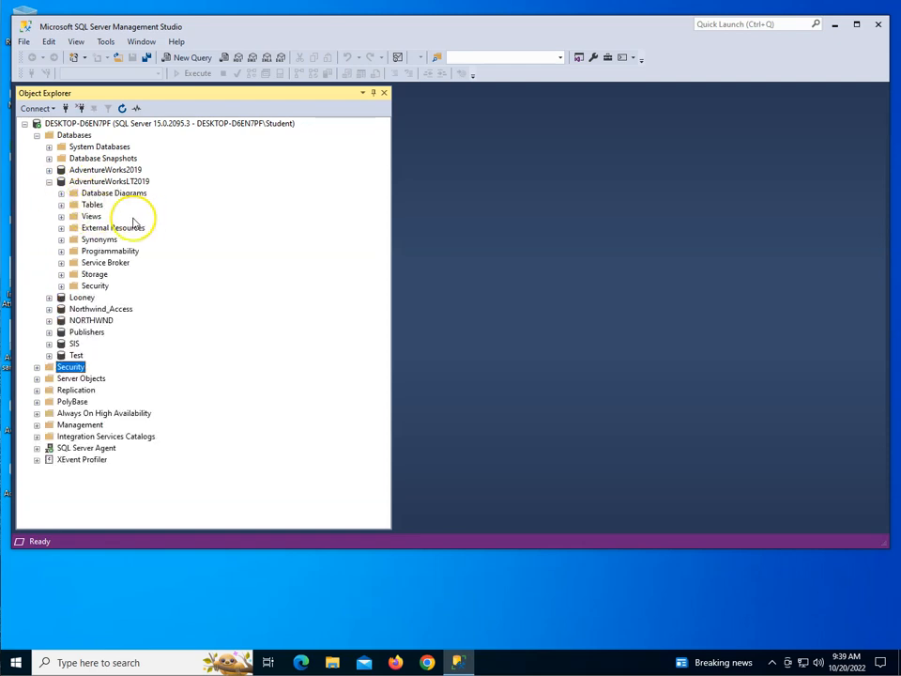
double_click(94, 251)
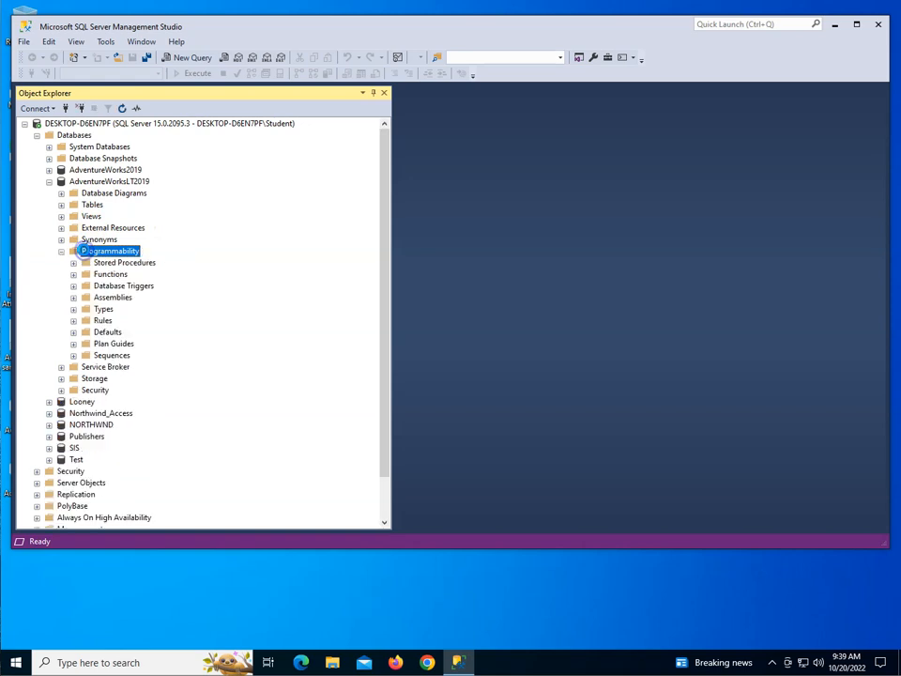
double_click(120, 263)
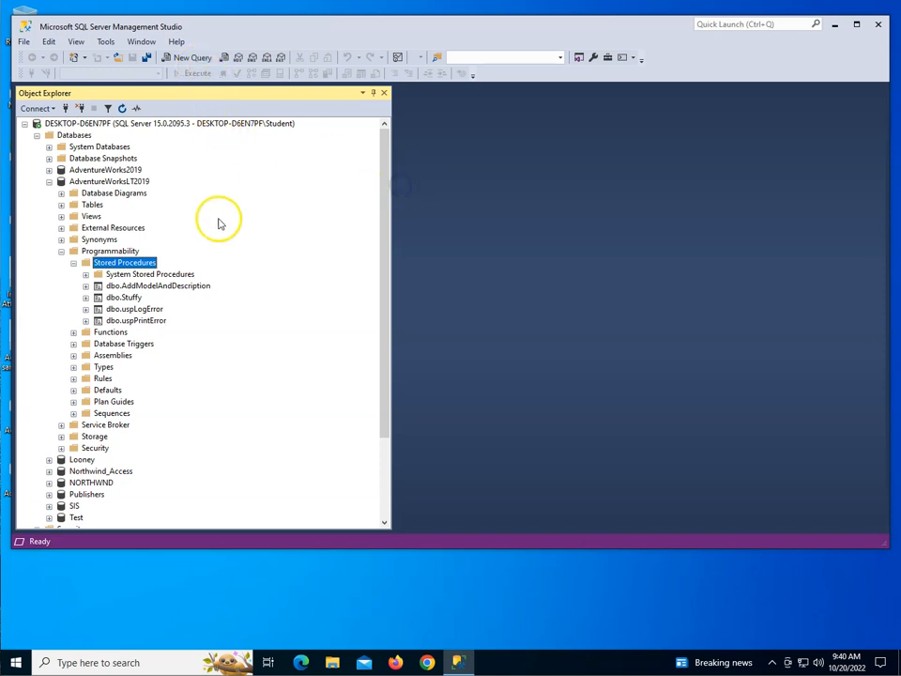
Step: Open a new query on AdventureWorksLT2019, widen the editor and begin an exec statement for the AddModelAndDescription procedure
left_click(193, 57)
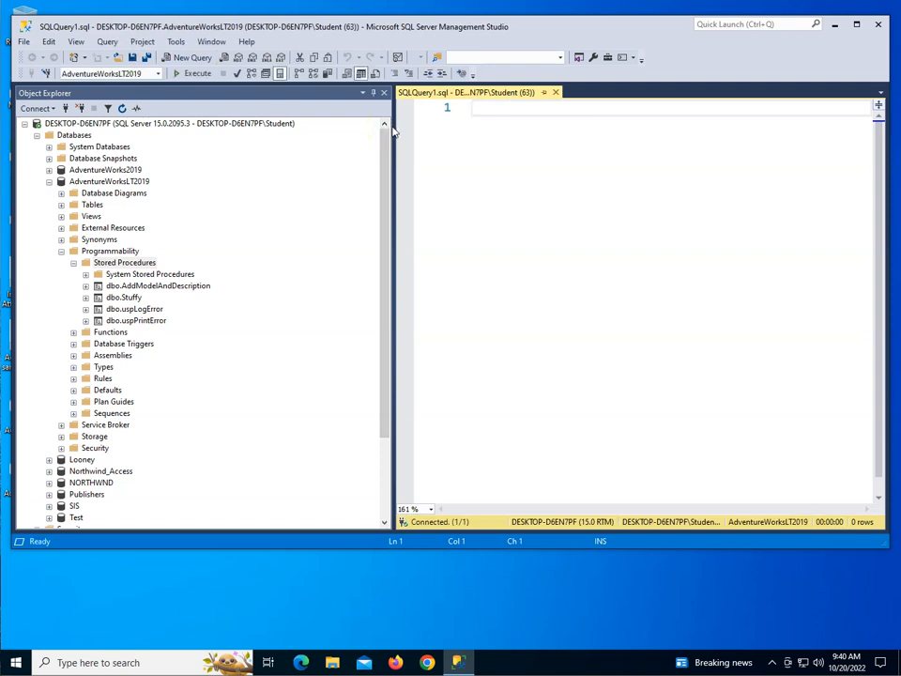
left_click_drag(393, 125, 246, 129)
type("exe")
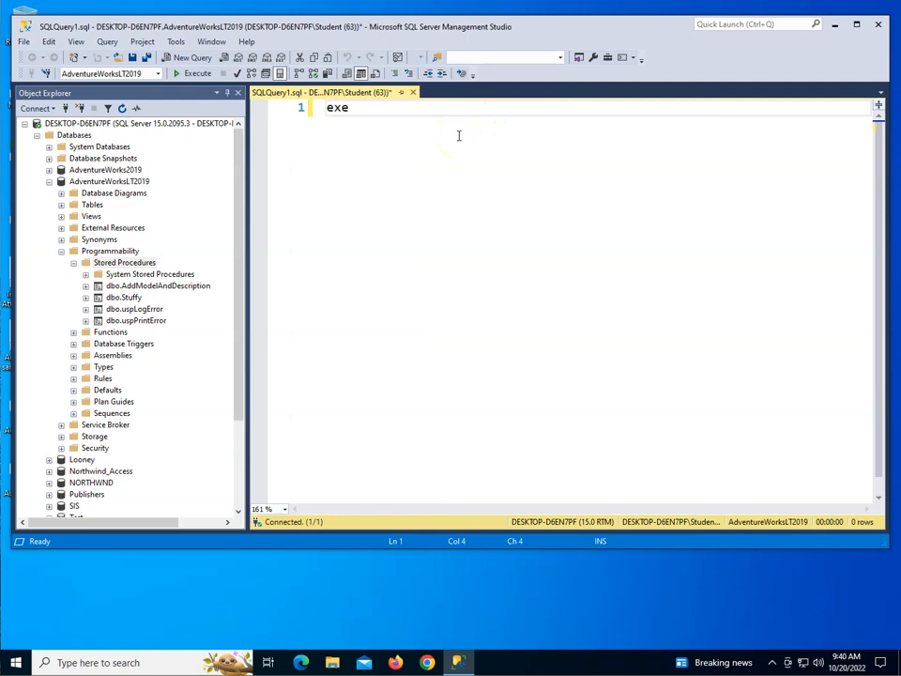
type("c Add")
double_click(459, 139)
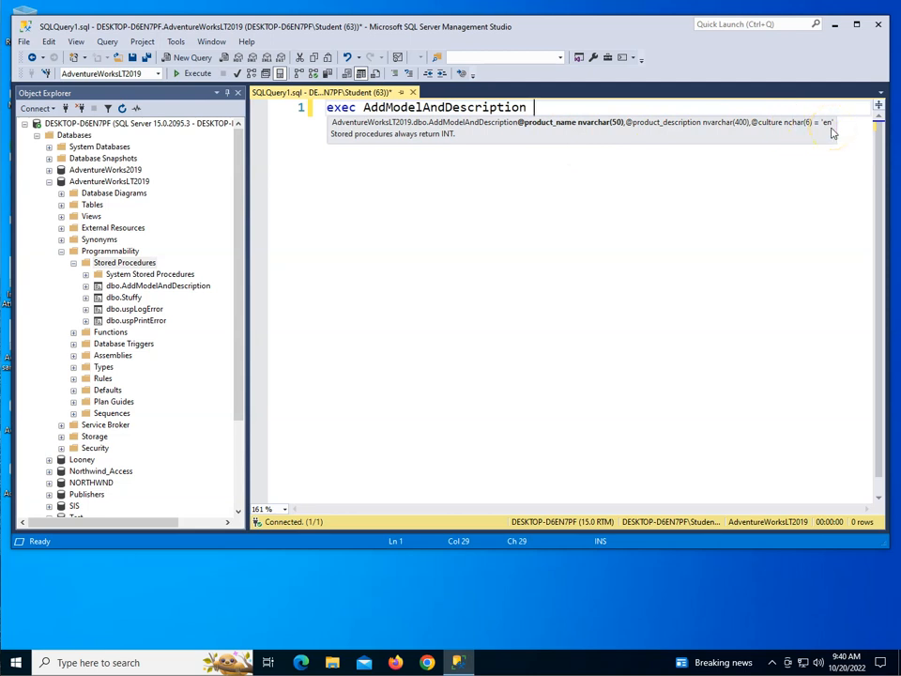
Step: Give the AddModelAndDescription call the arguments 'Awesome Product', 'Awesome description' and 'de'
type("wesome Product")
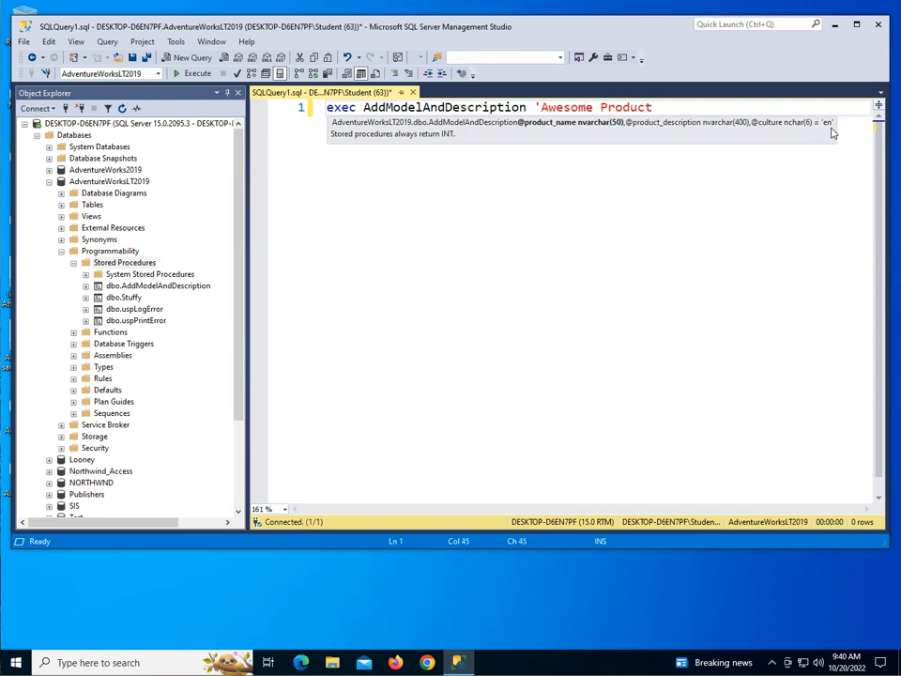
type("', ")
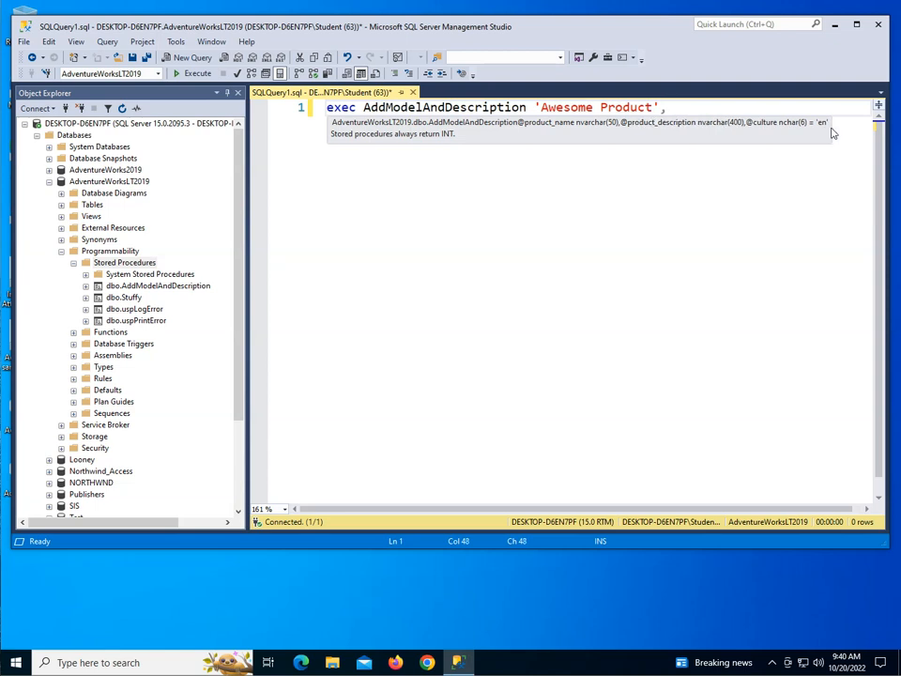
type("'Awesome")
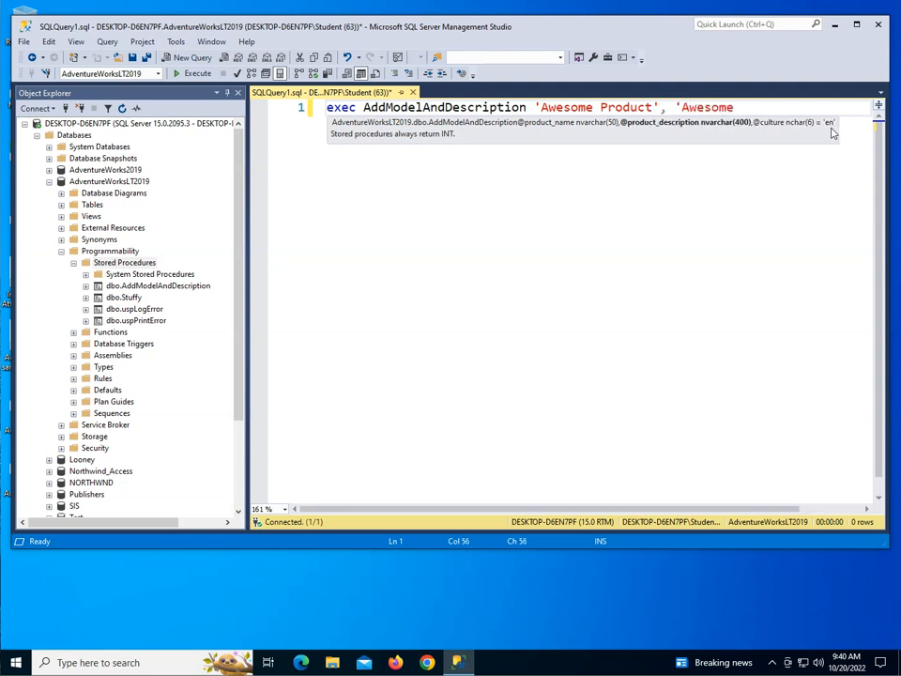
type(" Desc")
key("BackSpace")
key("BackSpace")
key("BackSpace")
key("BackSpace")
type("description',")
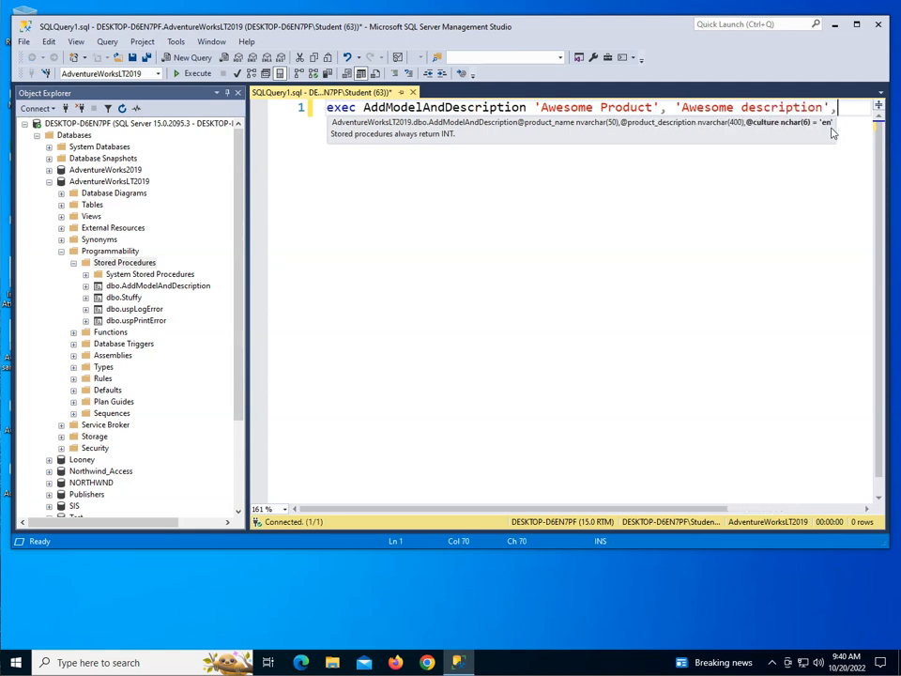
type(" 'de'")
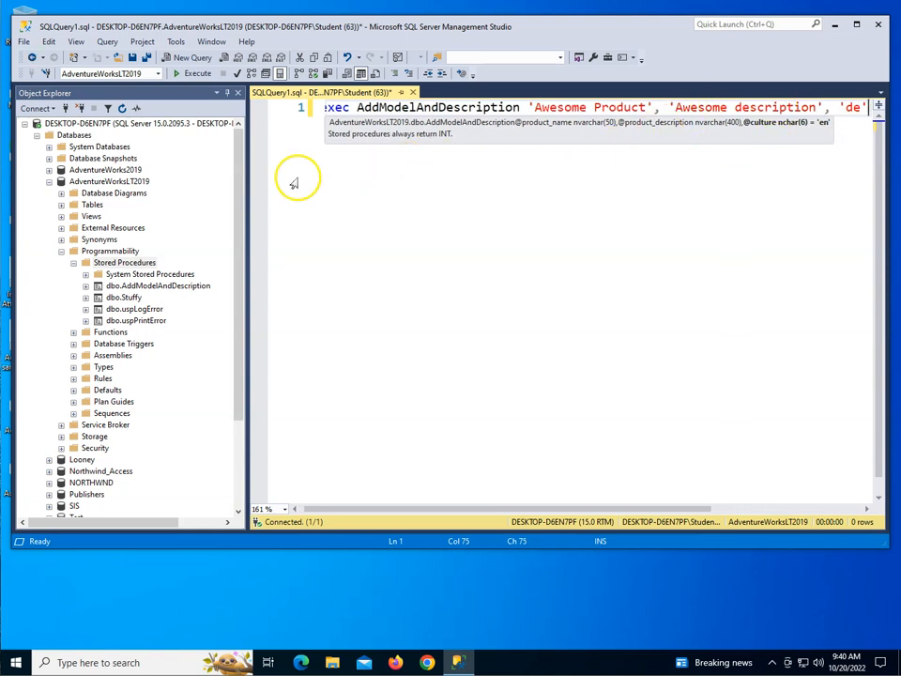
Step: Widen the query editor to show the whole AddModelAndDescription call and execute it
left_click_drag(247, 169, 213, 169)
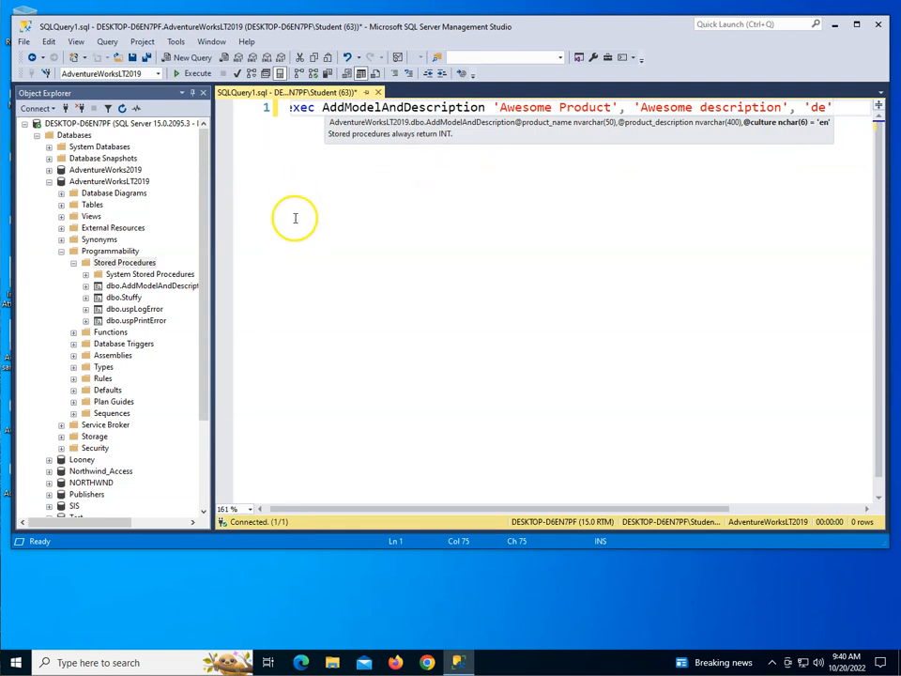
left_click(260, 509)
left_click(410, 107)
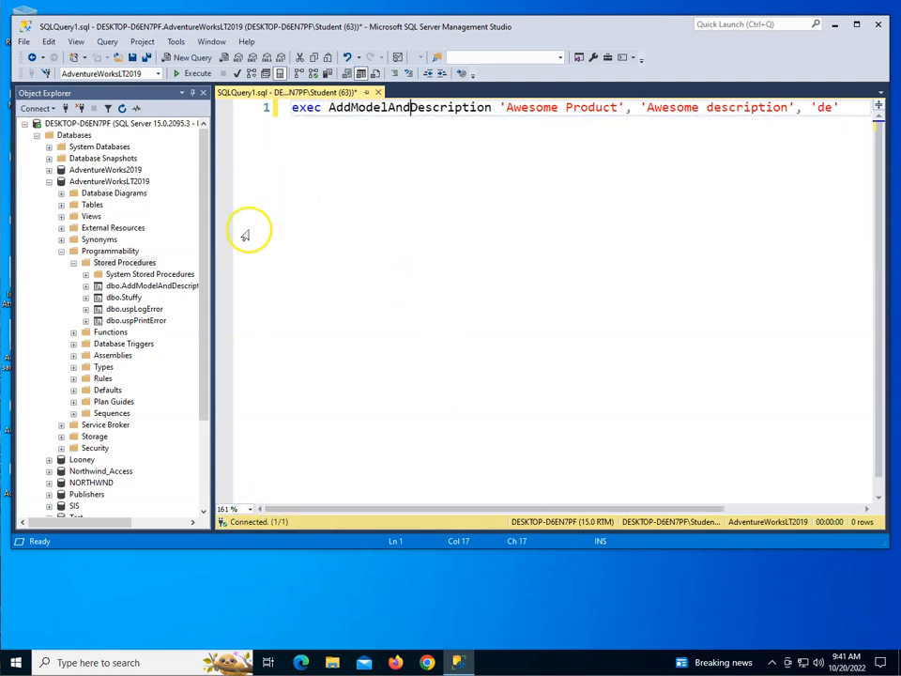
left_click(187, 75)
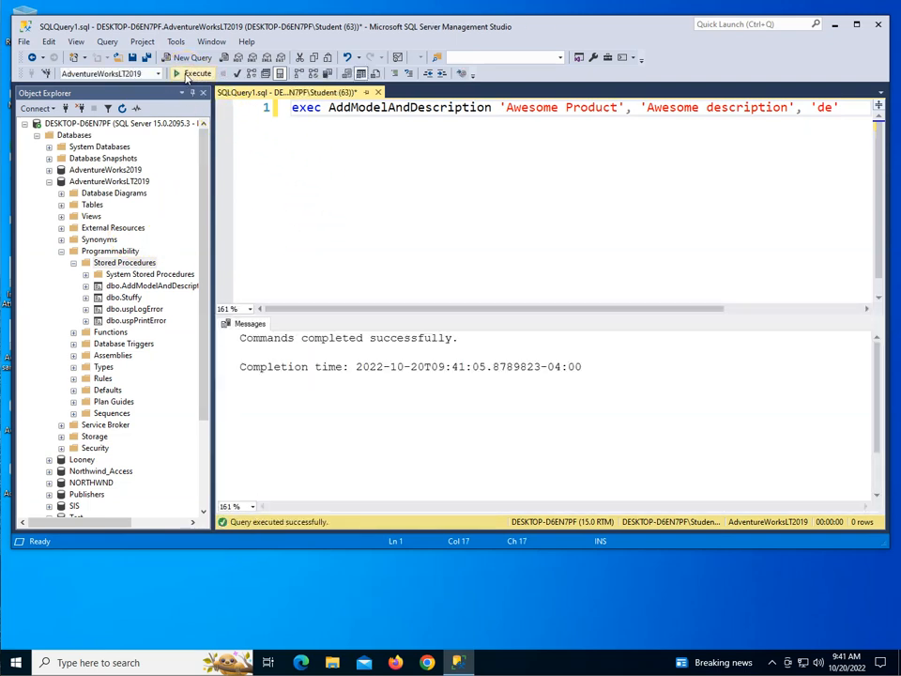
Step: Below the exec statement, add the query "select * top 1 from SalesLT.ProductModel" on line 3
left_click(850, 108)
key("Return")
key("Return")
type("select * top 1 from ")
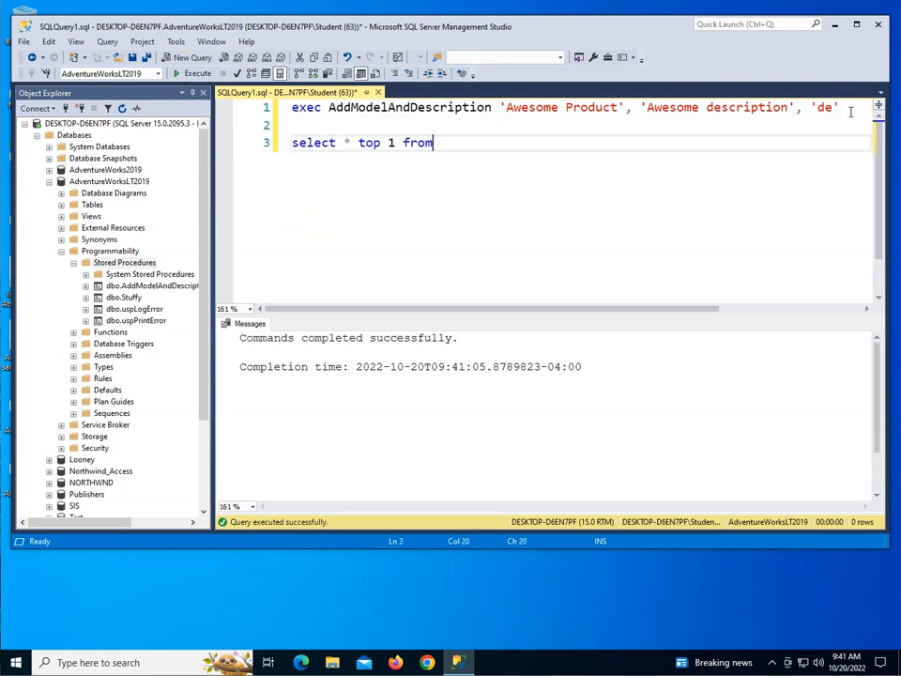
type("SalesLT.Prod")
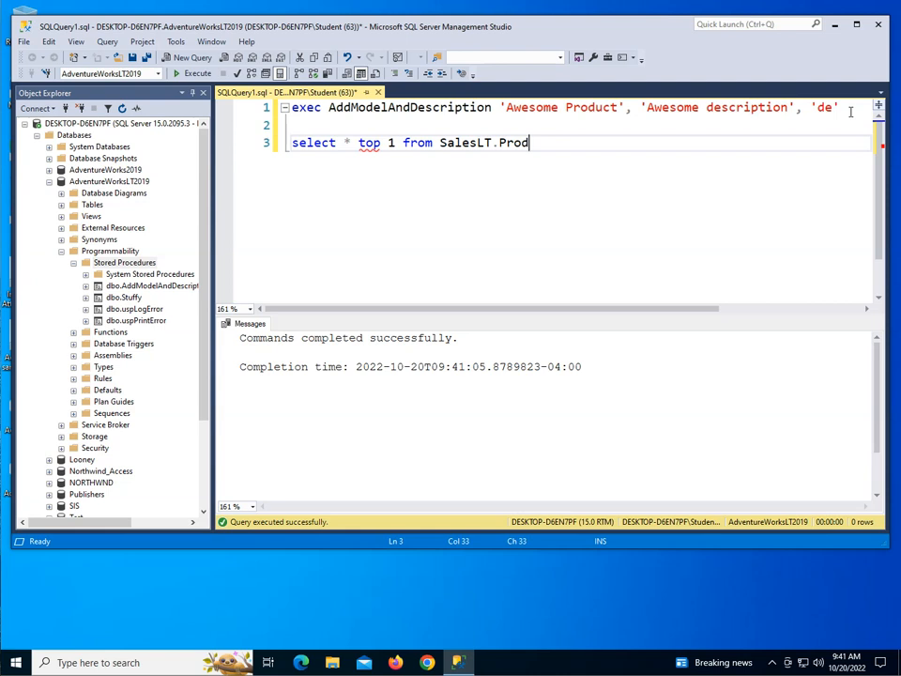
type("Model")
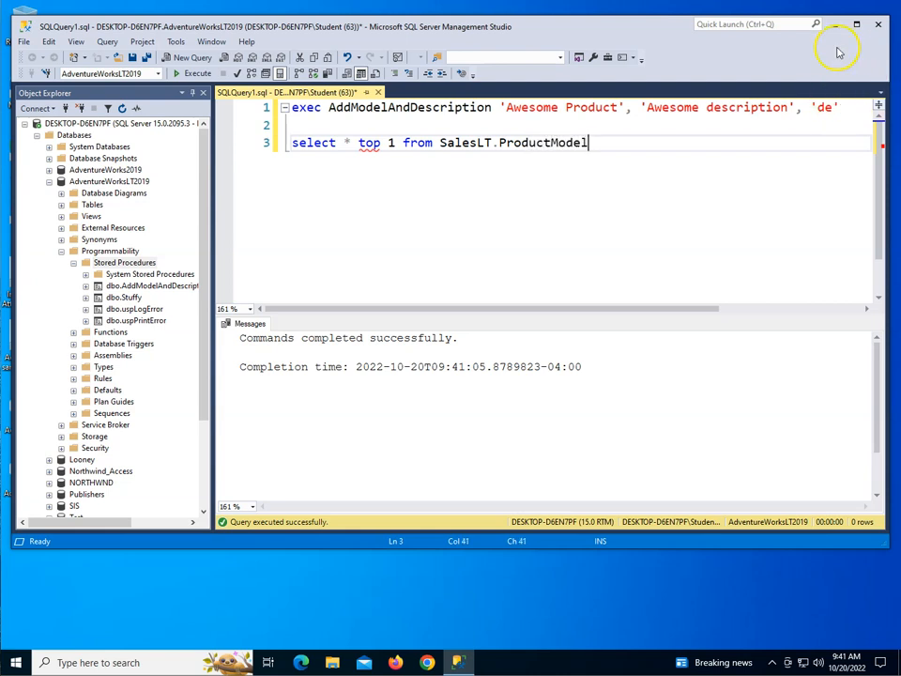
Step: Correct the query to "select top 1 * from SalesLT.ProductModel" and execute only that statement
left_click_drag(588, 143, 255, 145)
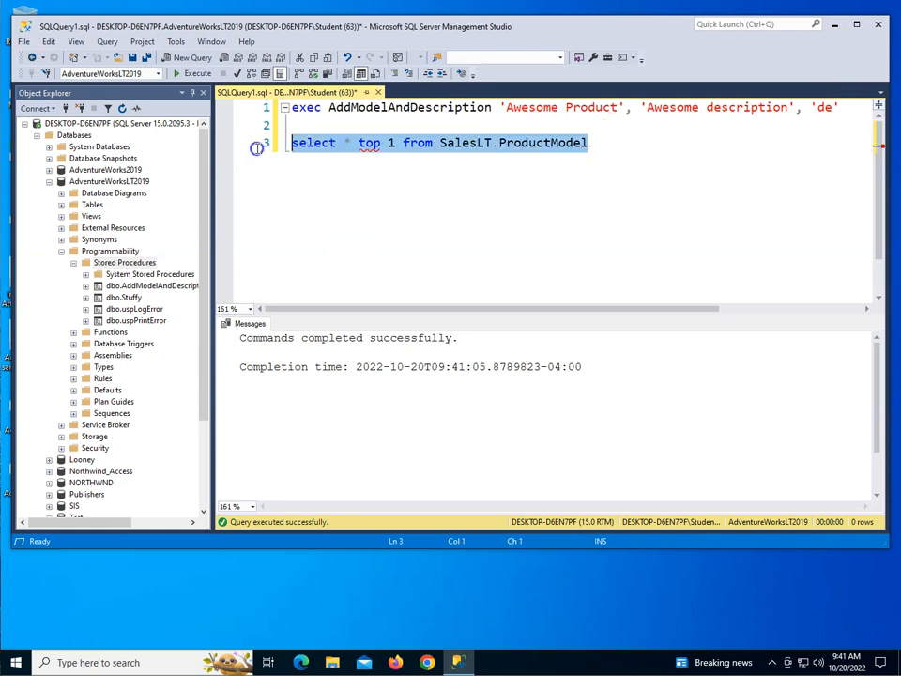
left_click(353, 145)
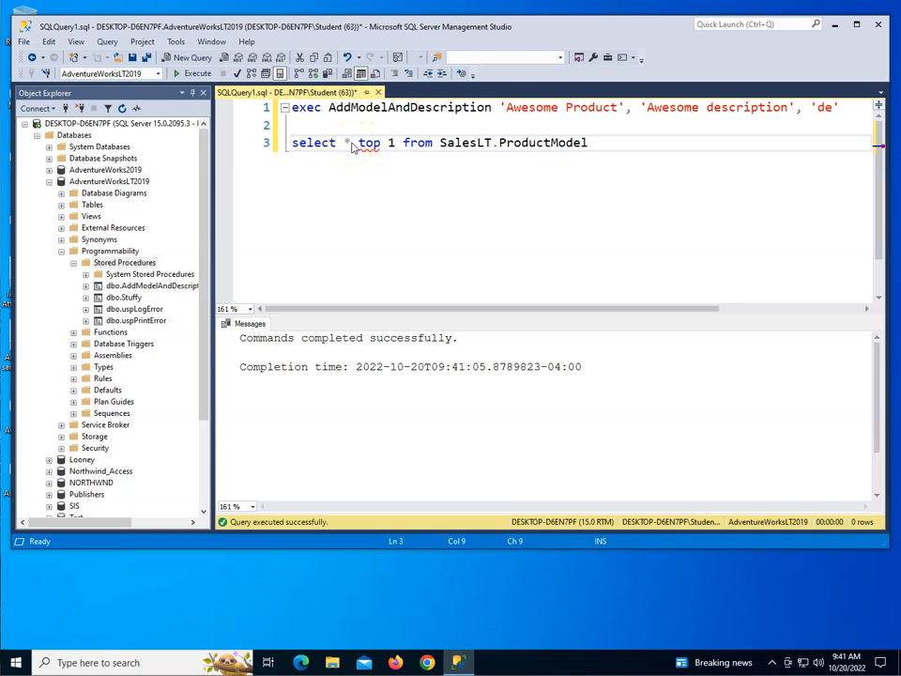
key("BackSpace")
key("BackSpace")
key("Right")
key("Right")
key("Right")
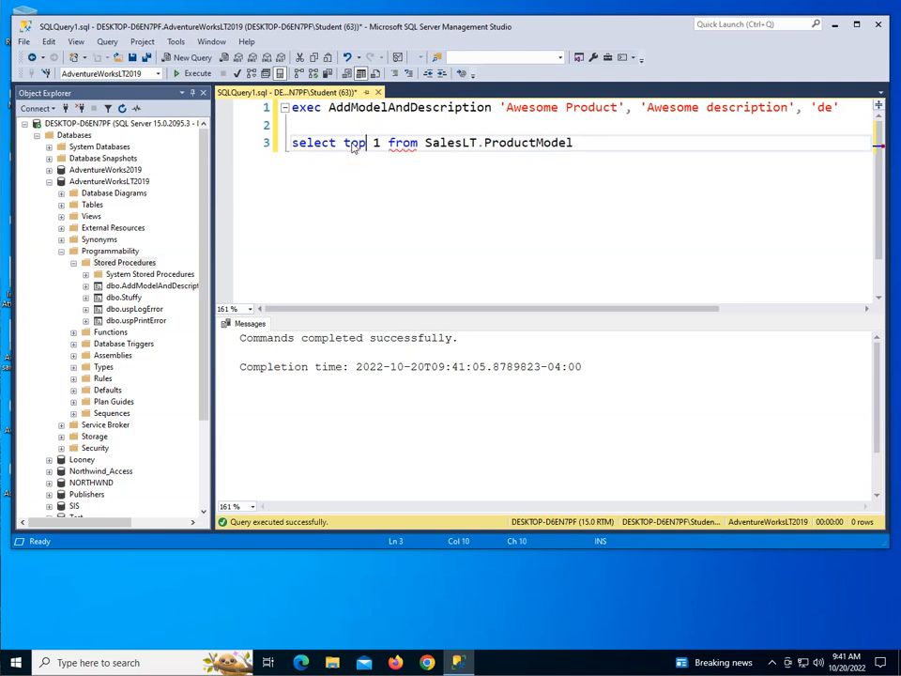
type("*")
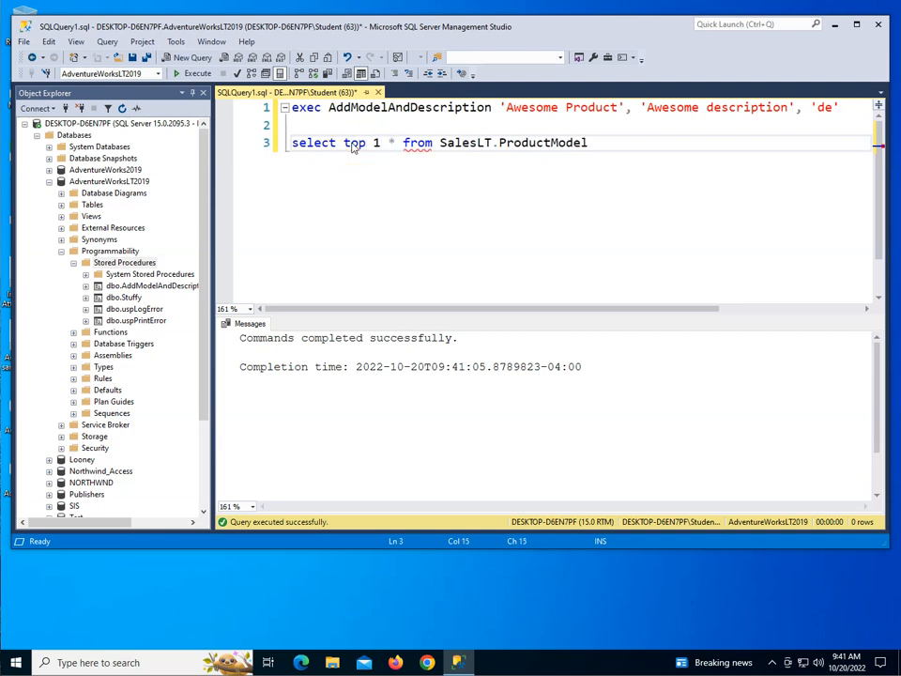
left_click_drag(598, 143, 242, 156)
left_click(194, 74)
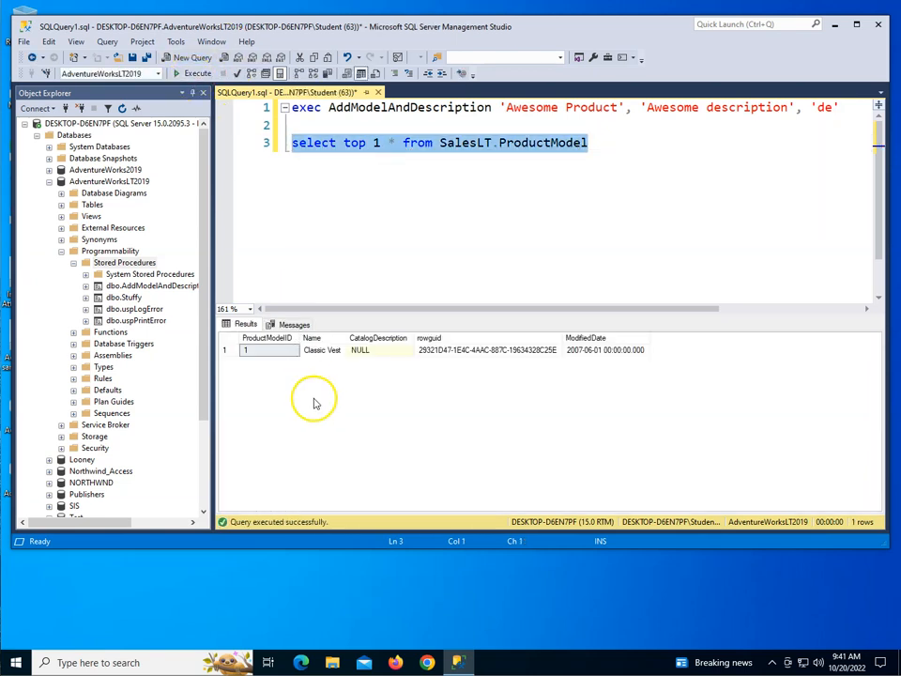
Step: Add "ORDER BY ProductModelID desc" on line 4 below the ProductModel query and execute only the select statement
left_click(600, 143)
key("Return")
type("ORDER BY")
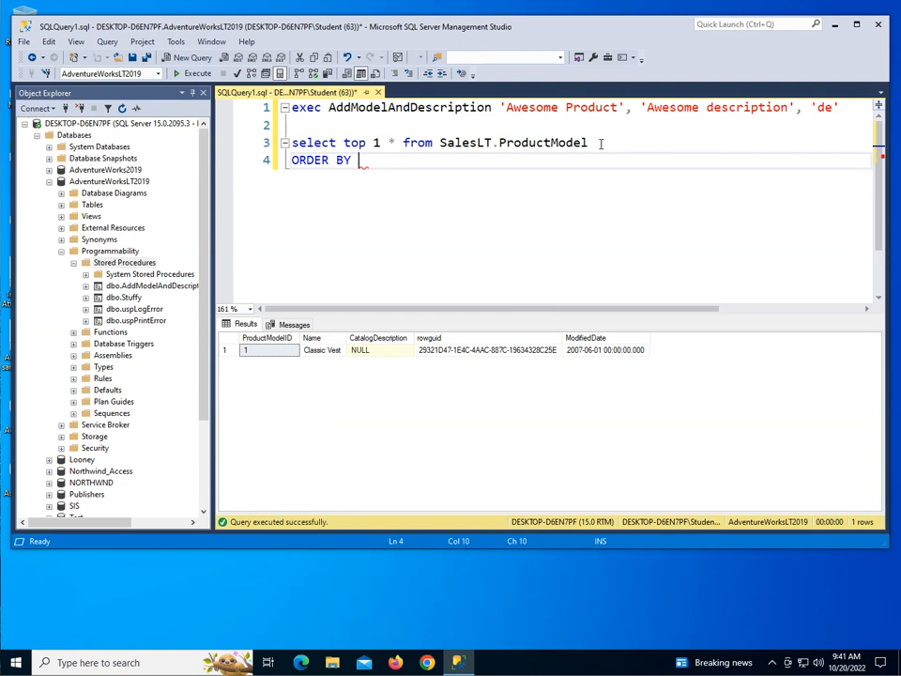
type("Product")
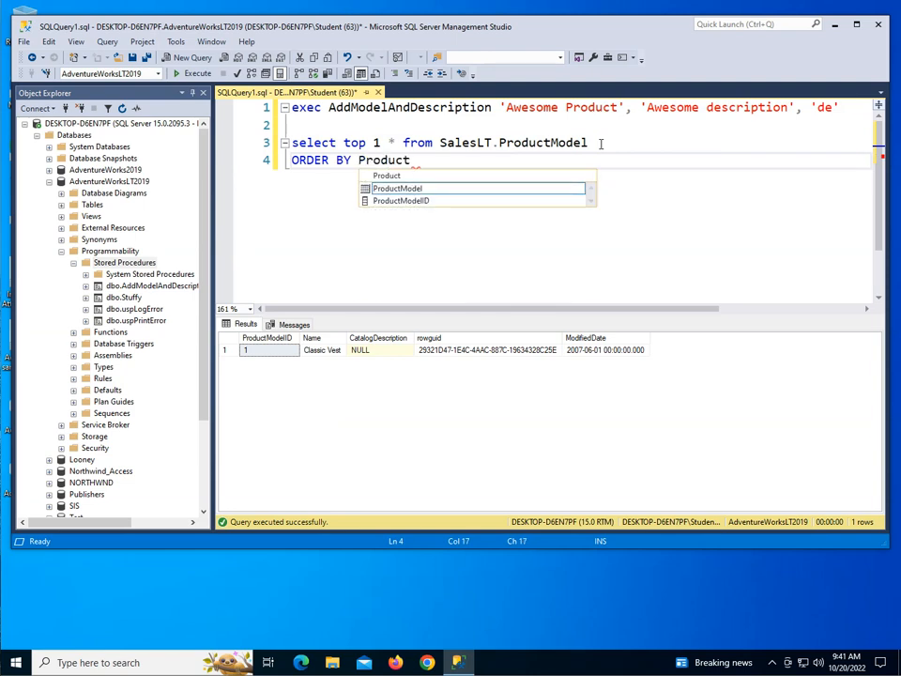
key("Down")
key("Tab")
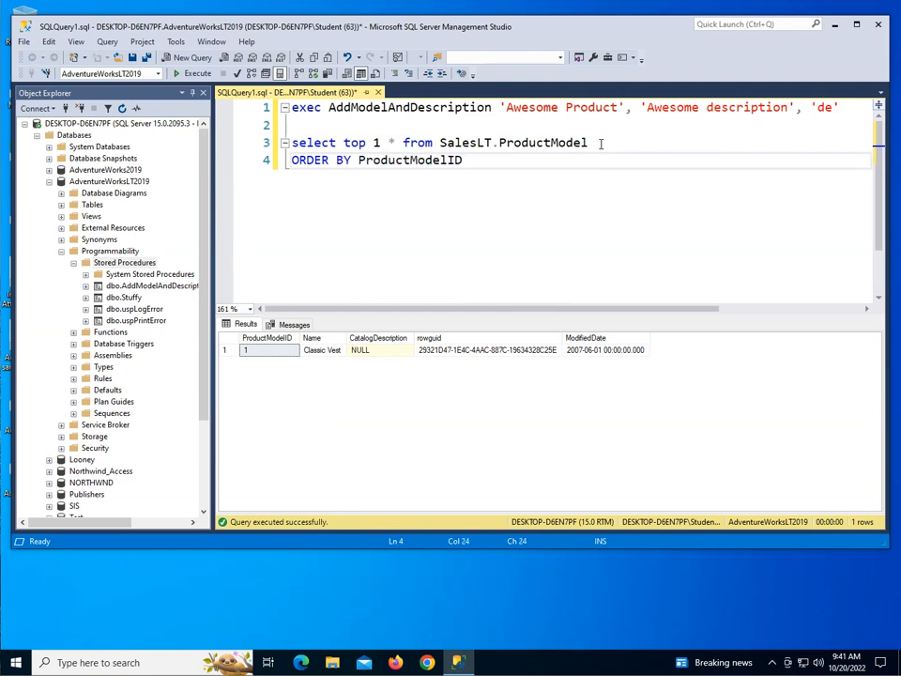
type("desc")
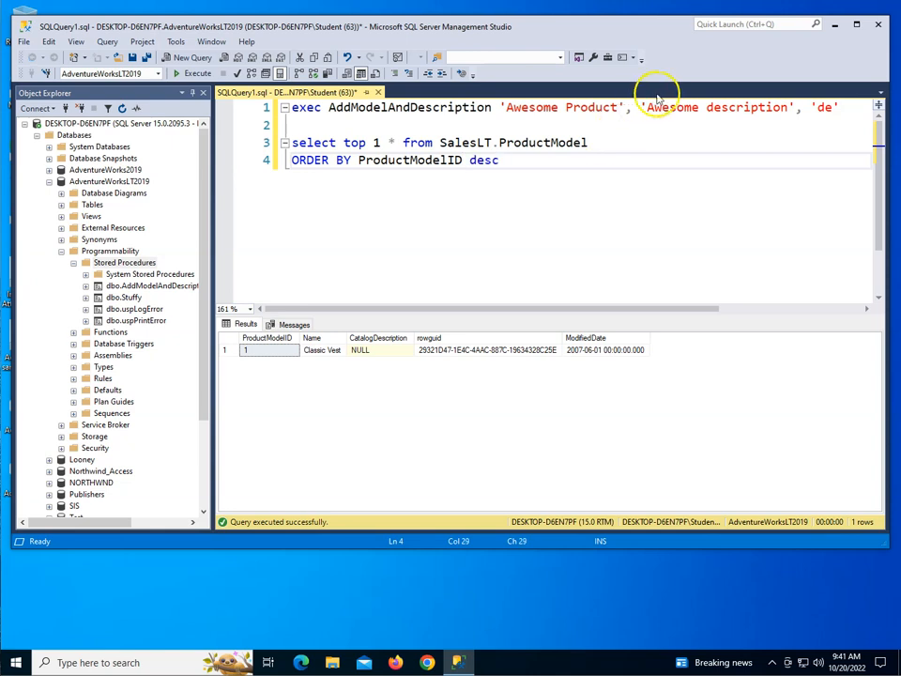
left_click_drag(501, 161, 291, 143)
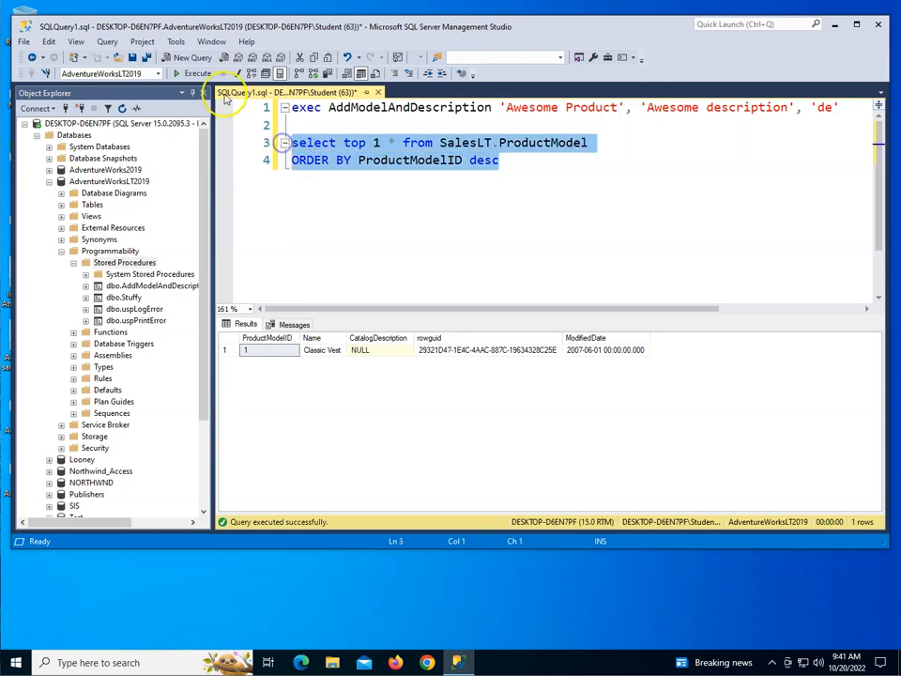
left_click(196, 74)
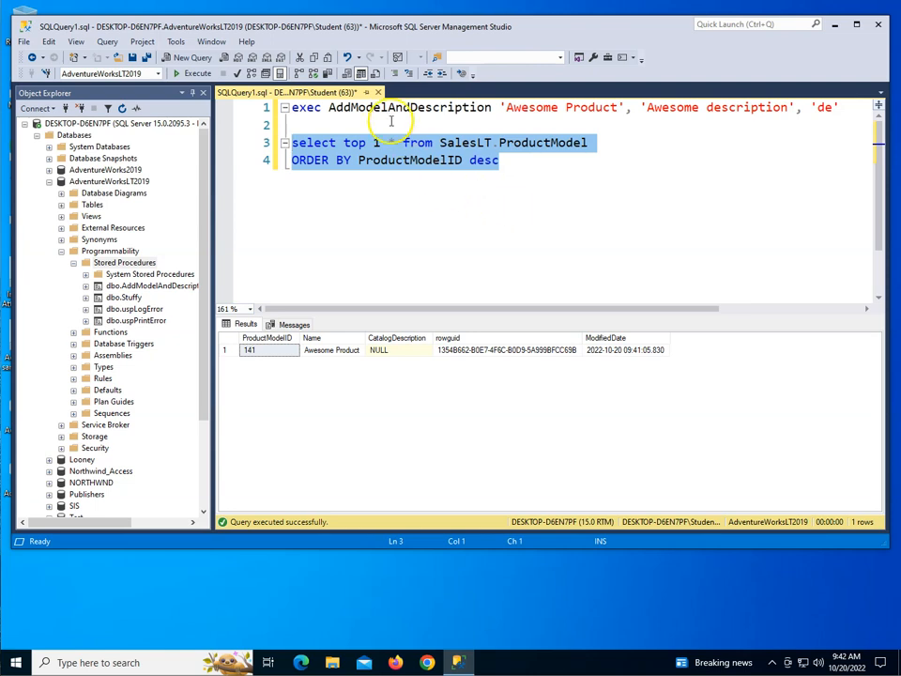
Step: Open the properties of the Loonies login under the server-level Security logins and show its user mappings
left_click(61, 250)
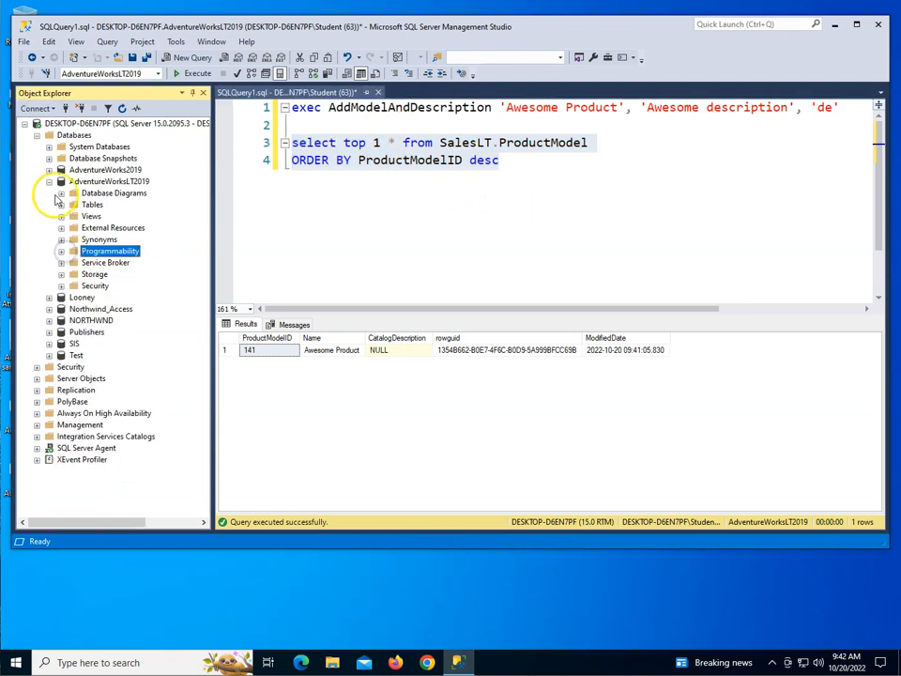
left_click(49, 181)
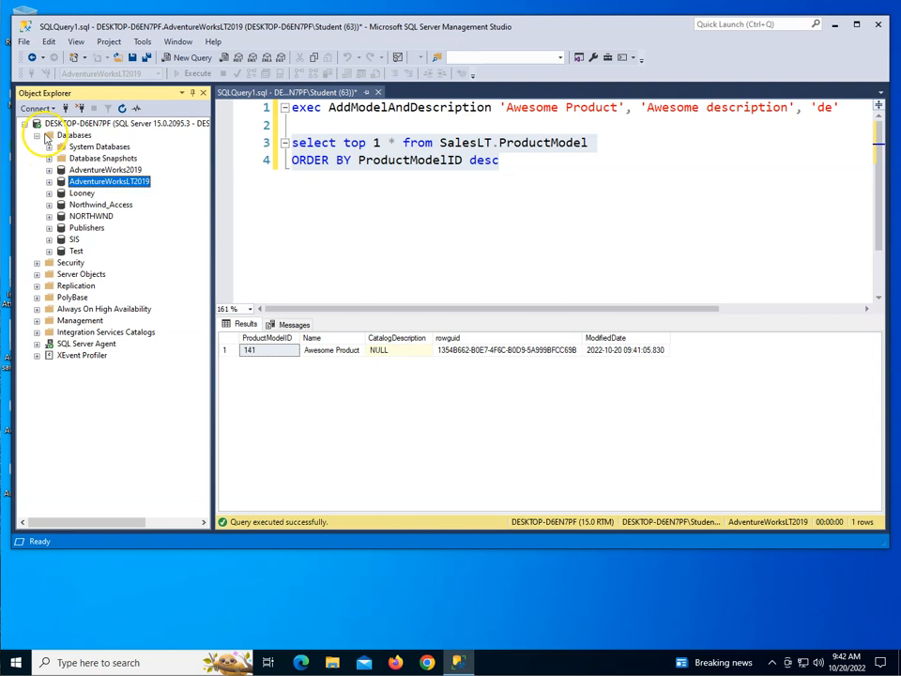
double_click(70, 264)
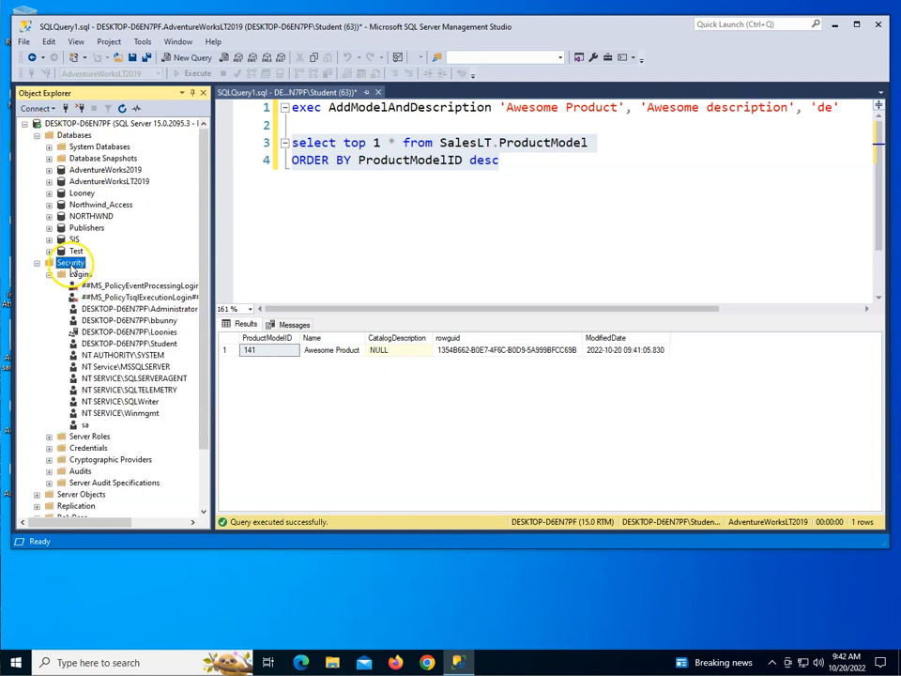
left_click(37, 135)
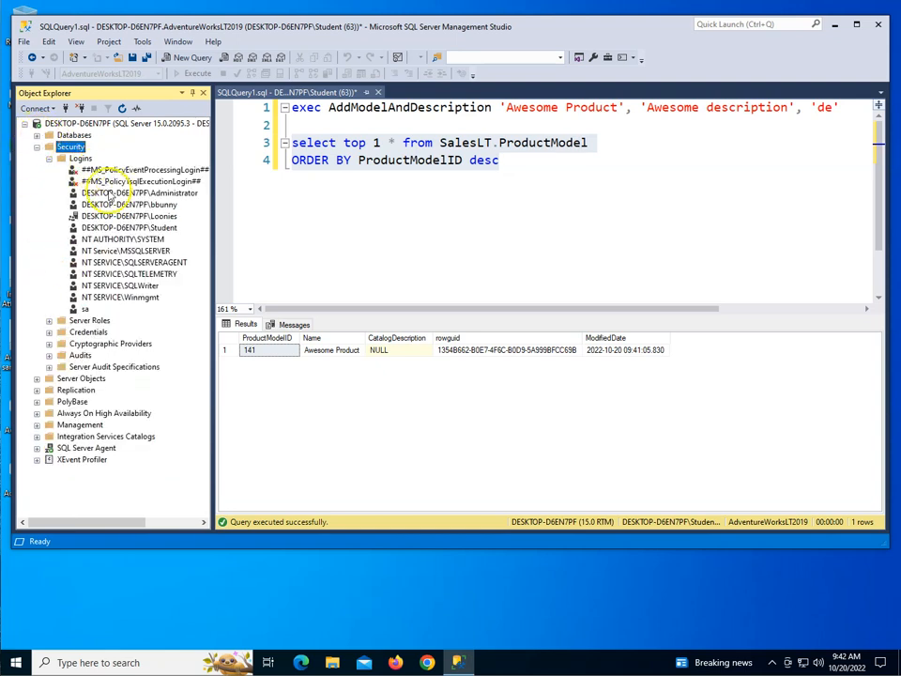
right_click(163, 216)
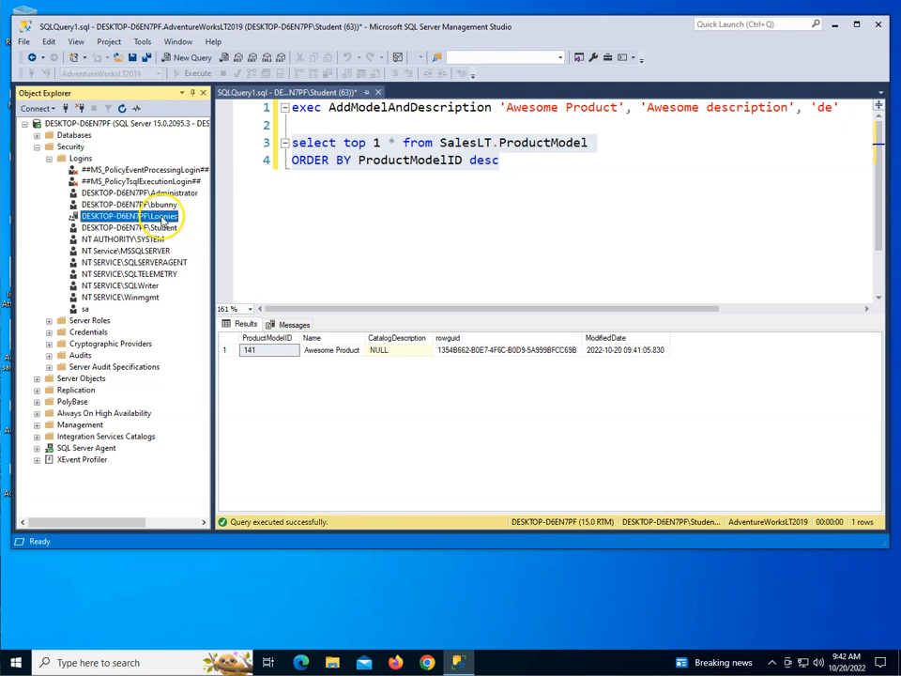
left_click(200, 370)
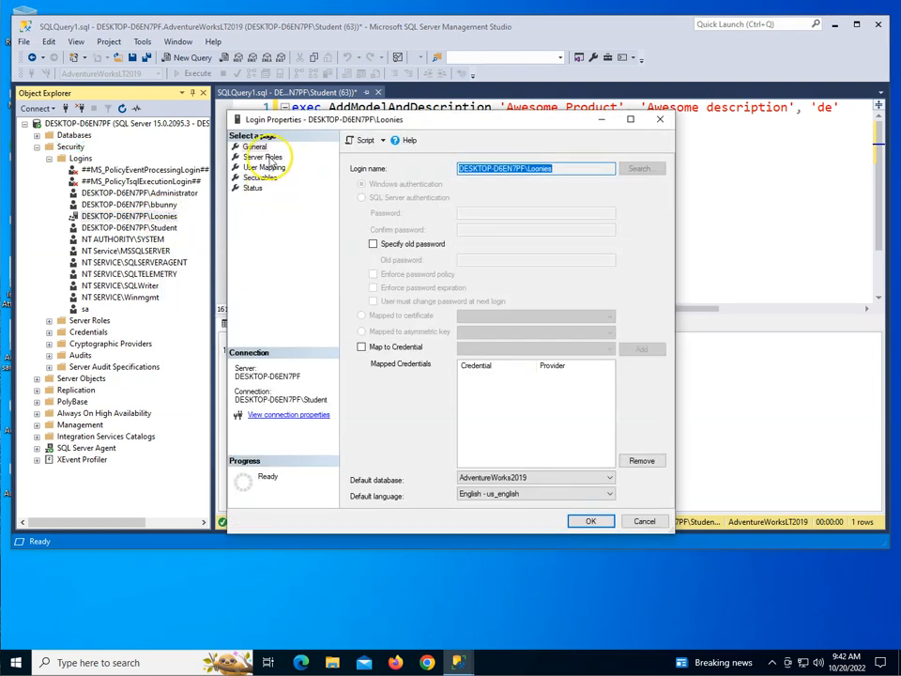
left_click(263, 167)
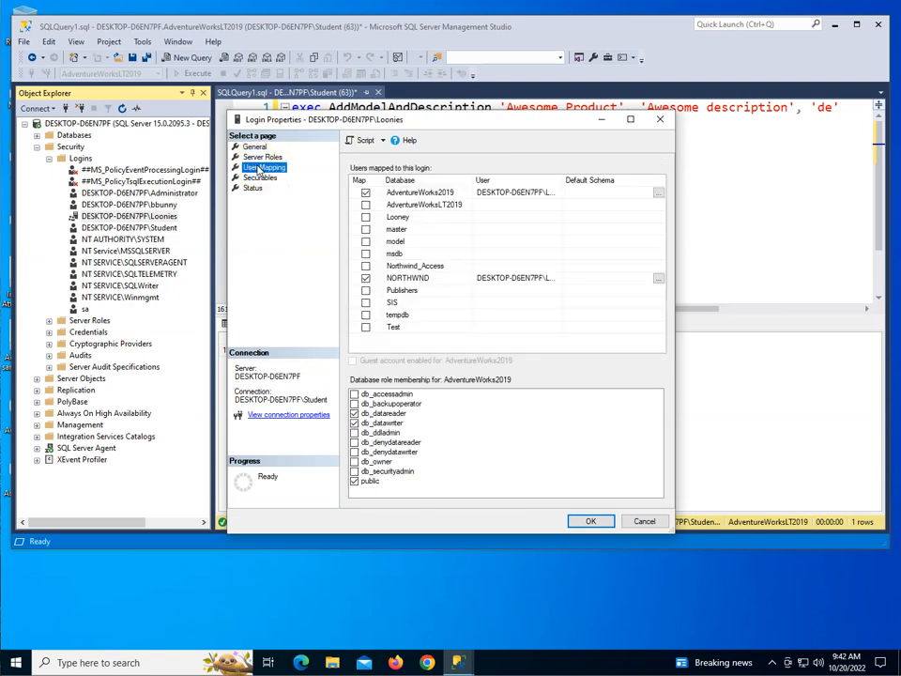
Step: Map the Loonies login to AdventureWorksLT2019 with the db_datareader and db_datawriter roles and apply the change
left_click(366, 205)
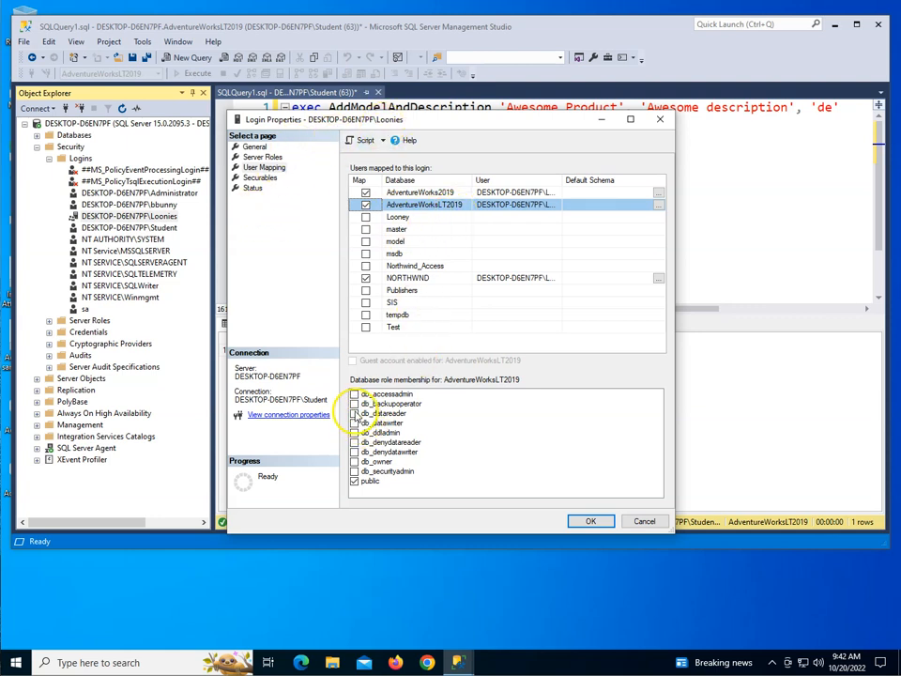
left_click(354, 413)
left_click(354, 424)
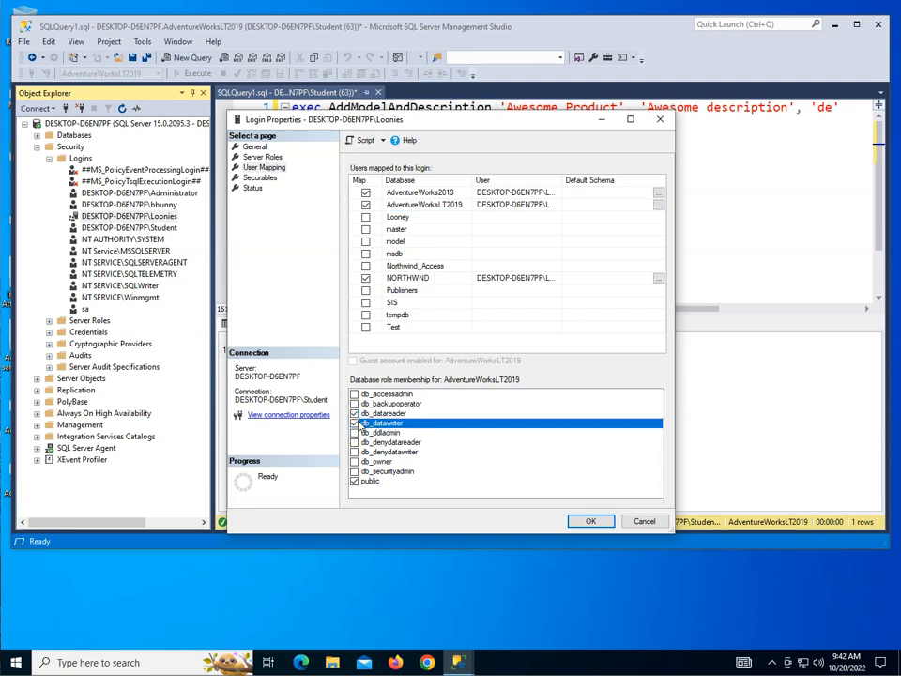
left_click(589, 522)
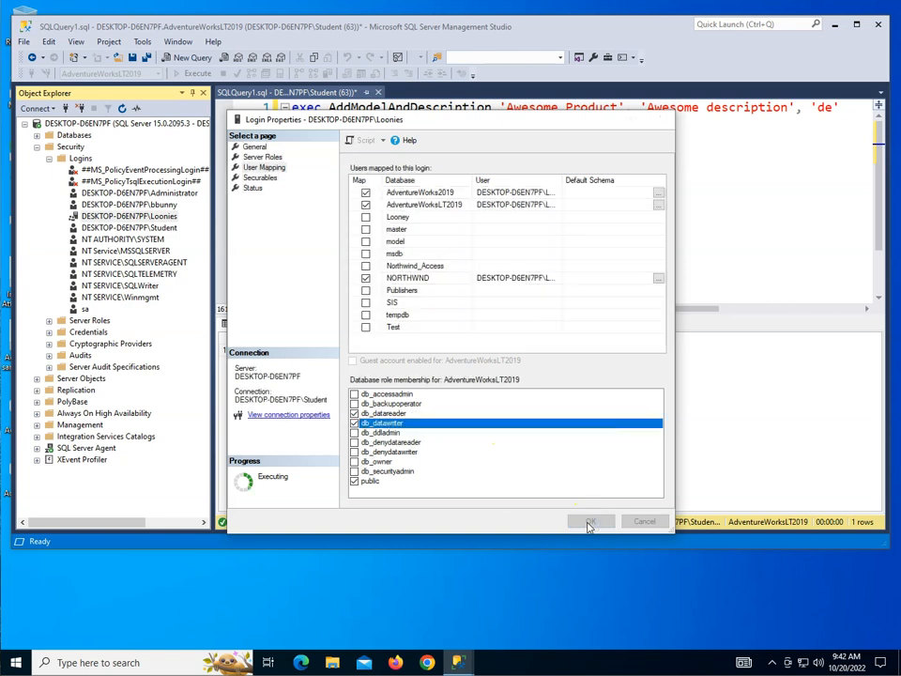
Step: Switch to the Daffy Duck Windows account and sign in with the account password
left_click(19, 663)
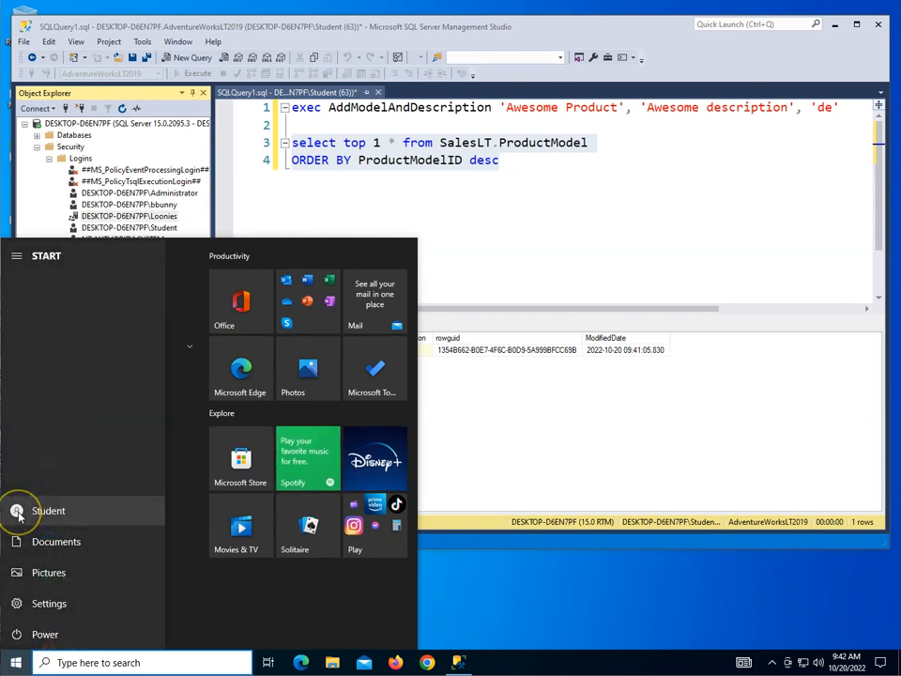
left_click(17, 513)
left_click(53, 451)
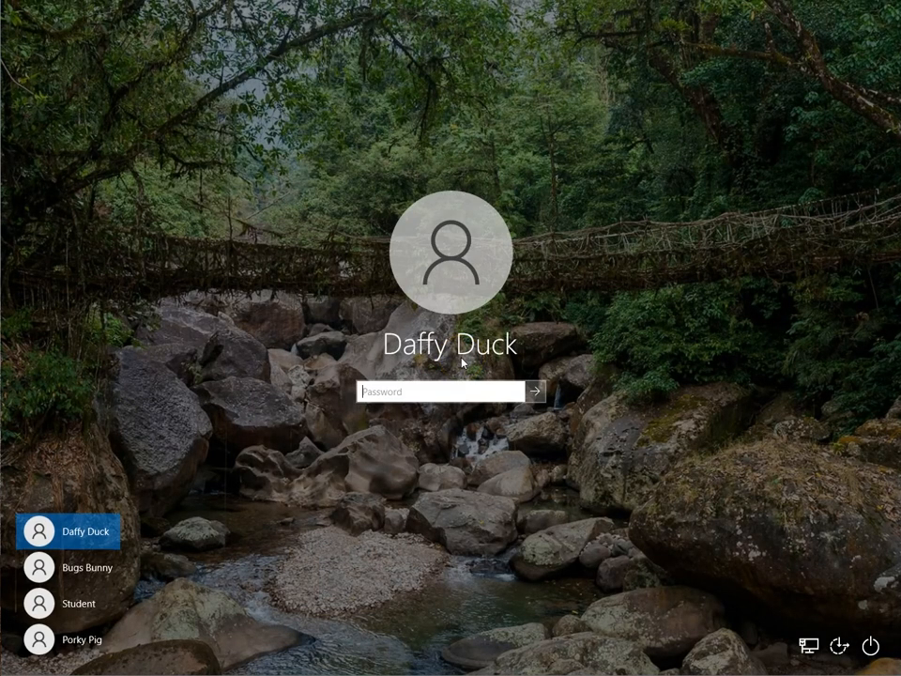
type("•••••••")
key("Return")
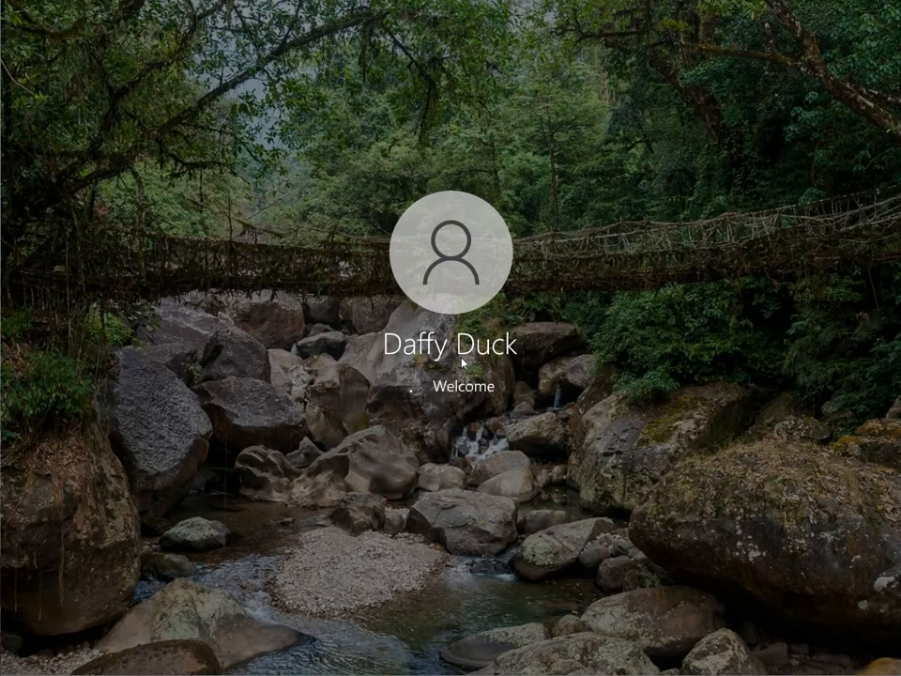
Step: Launch Microsoft SQL Server Management Studio and connect to the DESKTOP-D6EN7PF database engine with Windows Authentication
key("super")
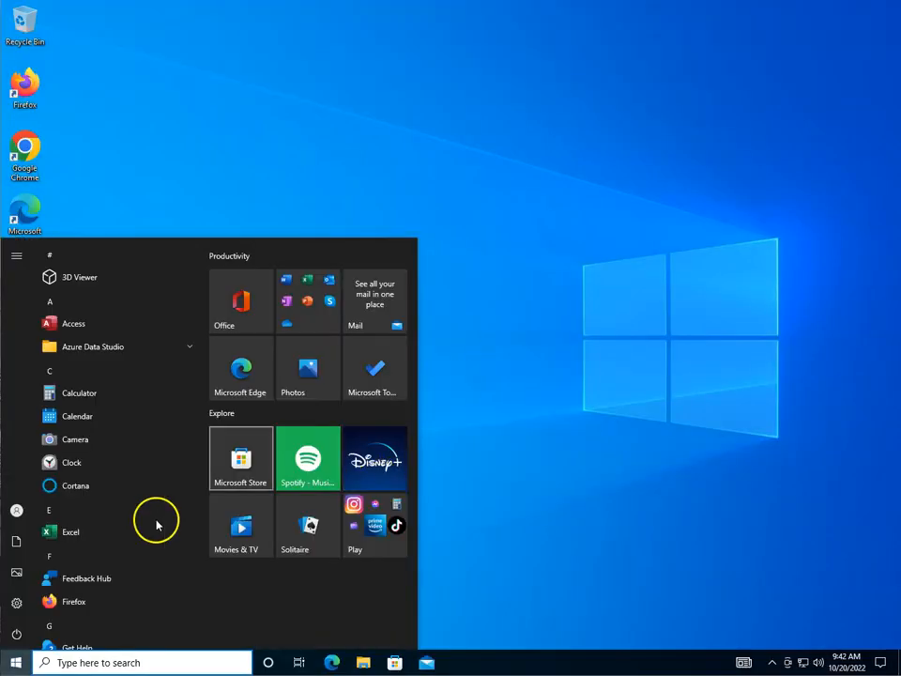
scroll(66, 537, "down", 5)
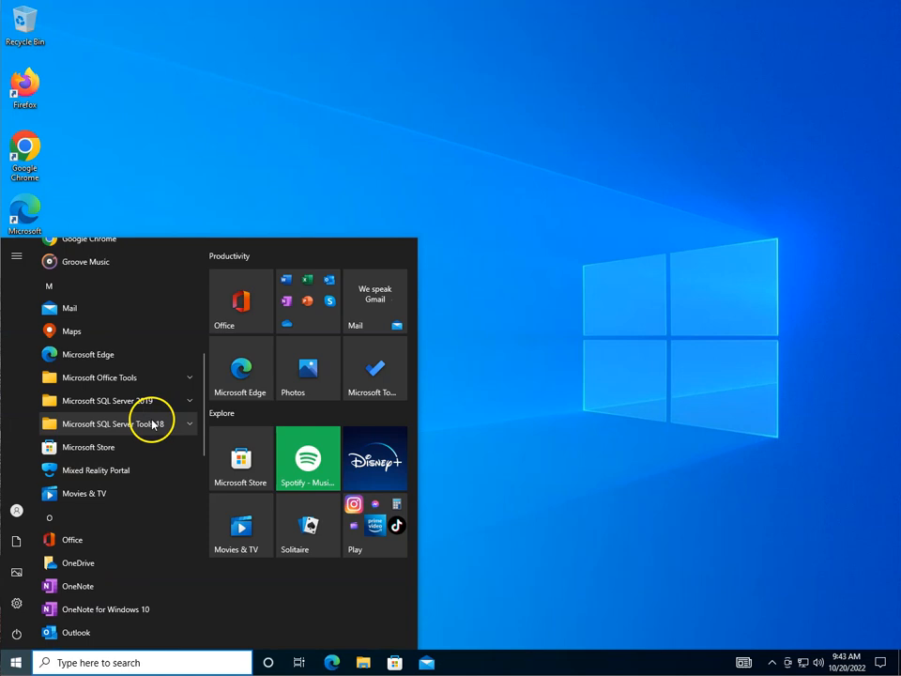
left_click(152, 424)
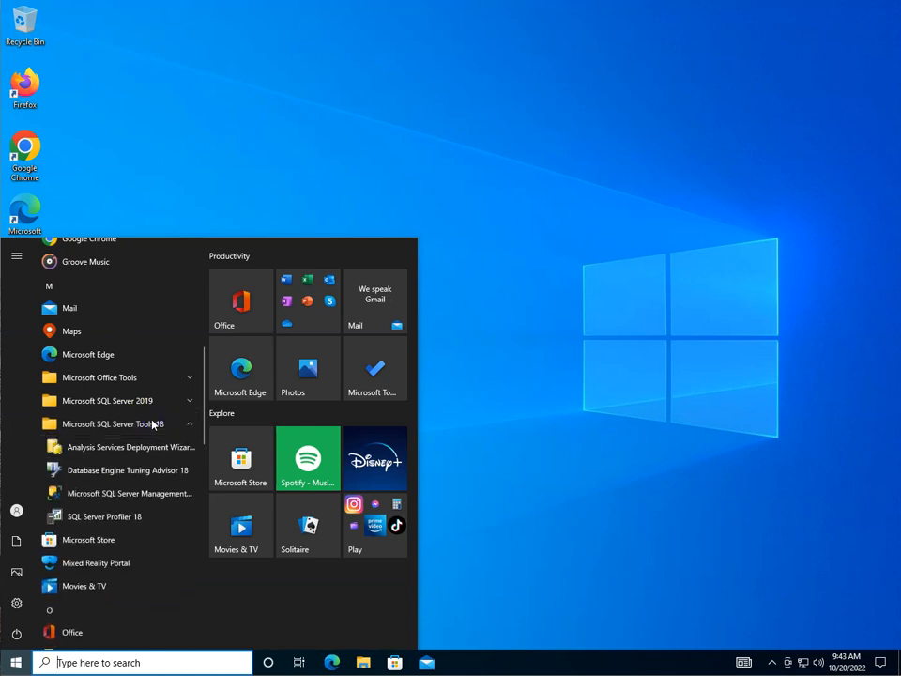
left_click(141, 496)
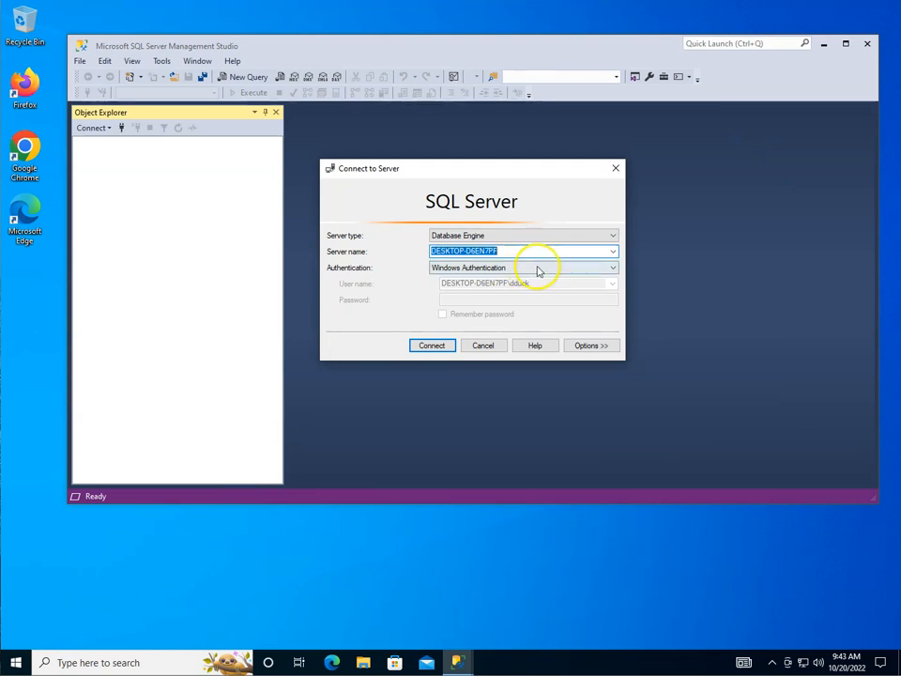
left_click(432, 347)
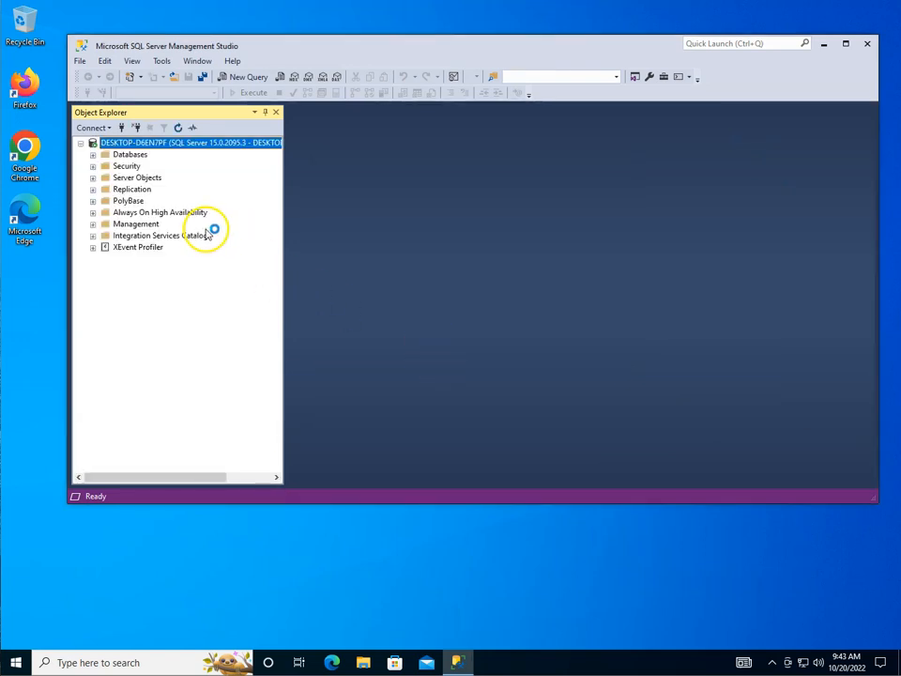
Step: Expand the AdventureWorksLT2019 database, open a new query against it and reduce the editor text zoom to 160 %
double_click(124, 155)
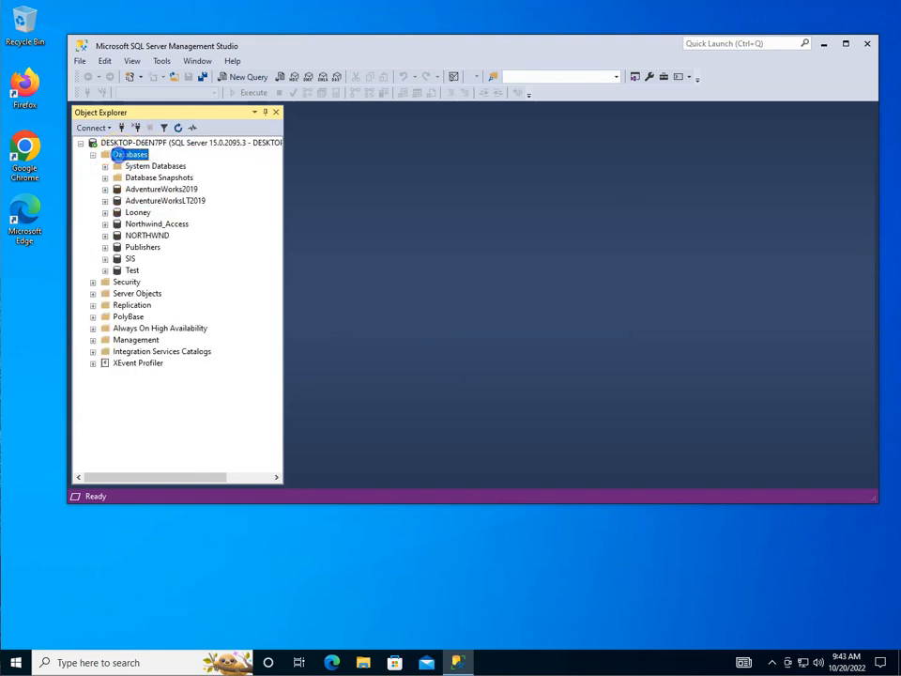
left_click(174, 202)
double_click(174, 201)
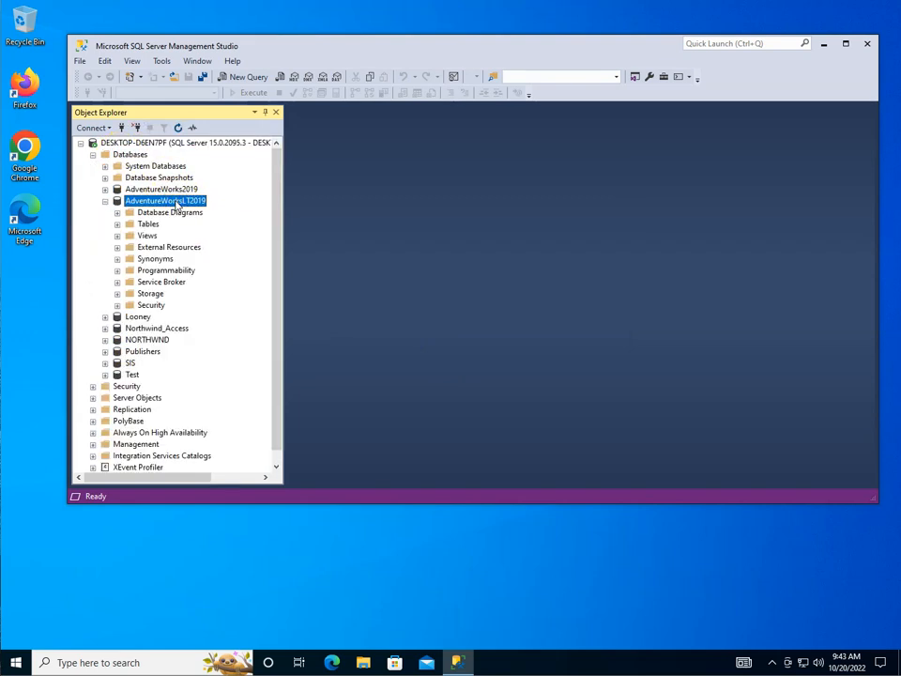
left_click(241, 81)
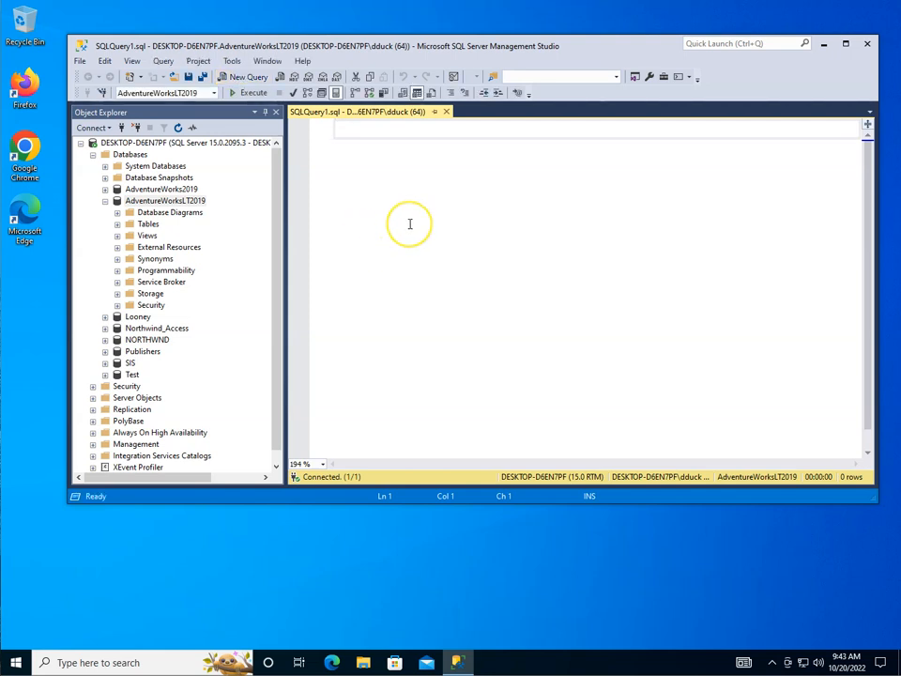
scroll(409, 223, "down", 2)
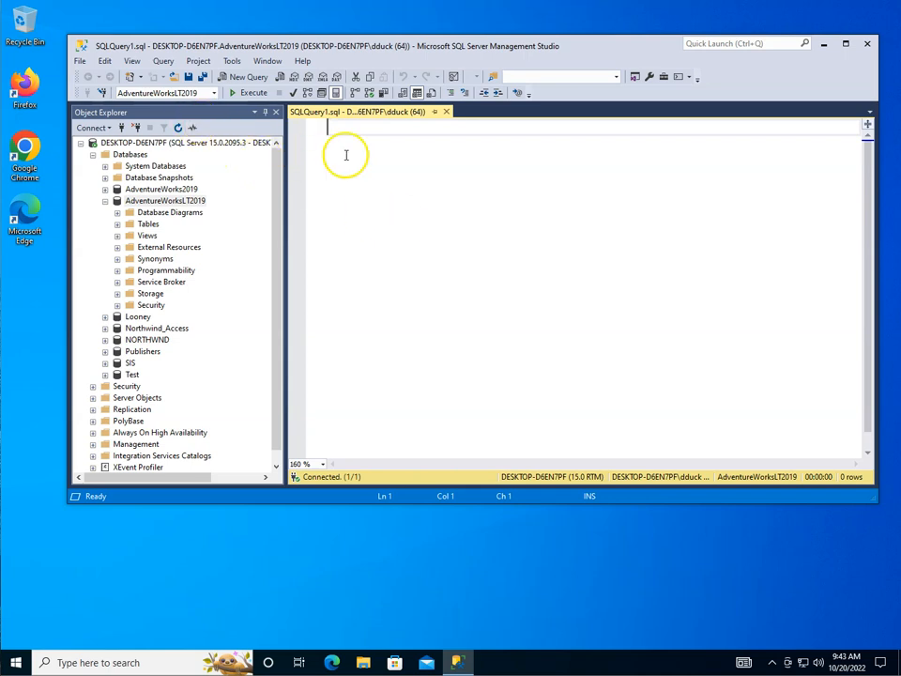
Step: Begin a stored procedure call with "exec AddM" on line 1 of the new query
type("exec ")
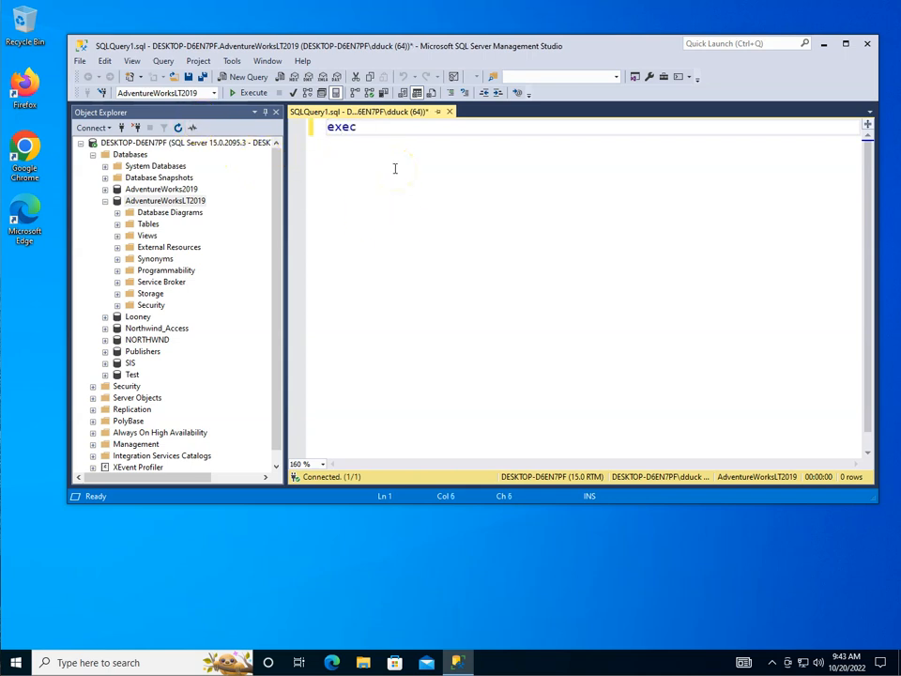
type("Add")
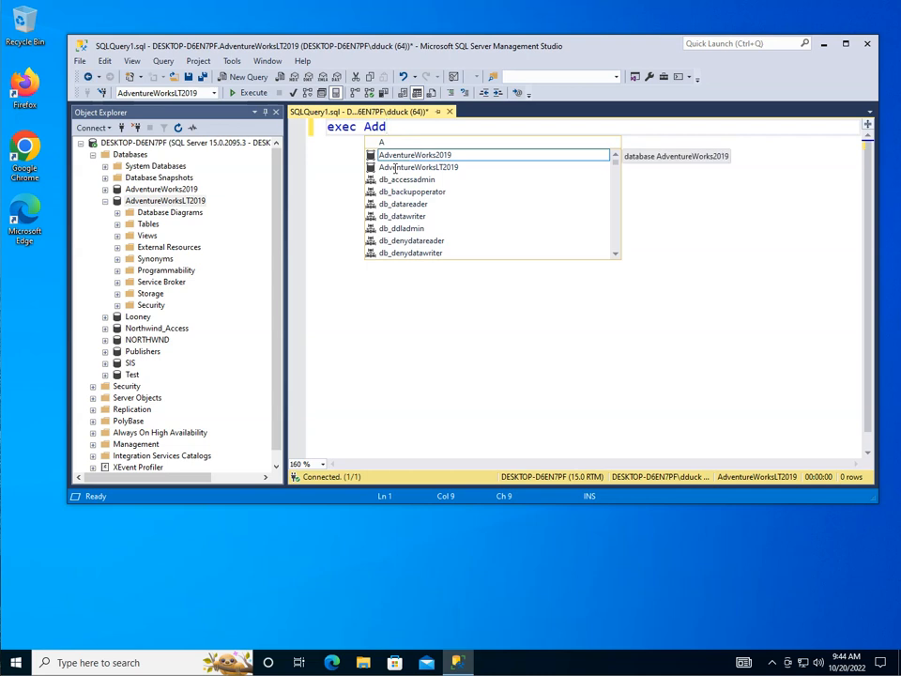
type("M")
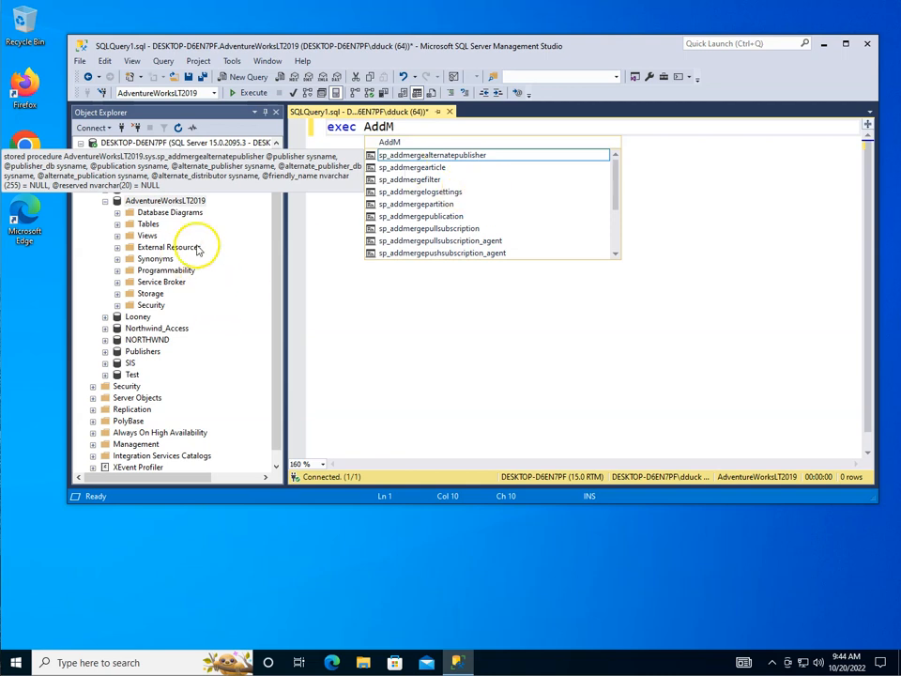
Step: Expand the Stored Procedures folder under AdventureWorksLT2019's Programmability to examine which procedures this account can see
left_click(167, 270)
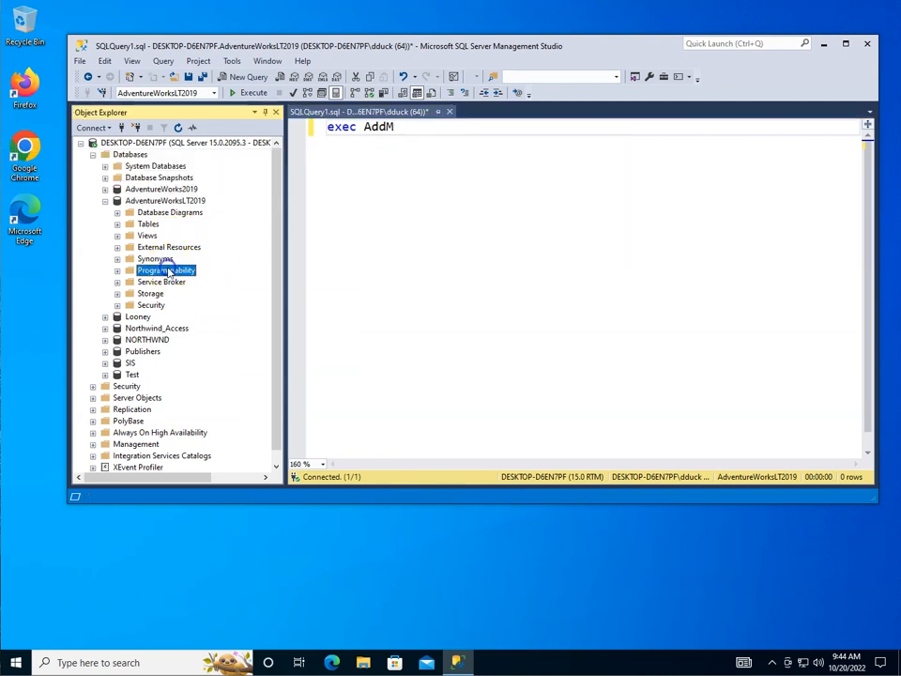
double_click(167, 270)
double_click(174, 281)
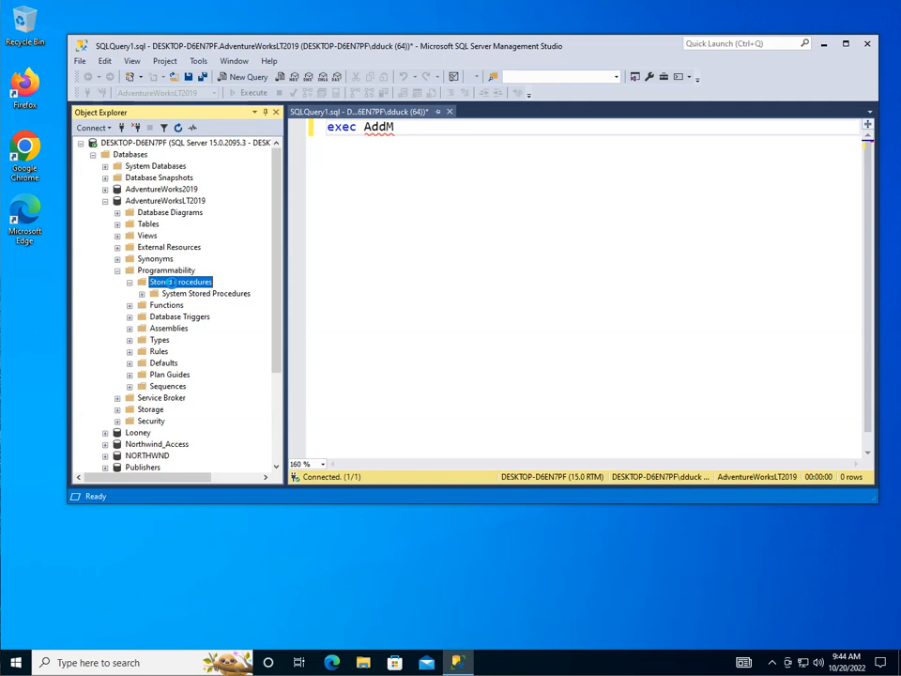
Step: Complete line 1 as exec AddModelAndDescription 'a', 'a' and execute the query against AdventureWorksLT2019
left_click(449, 158)
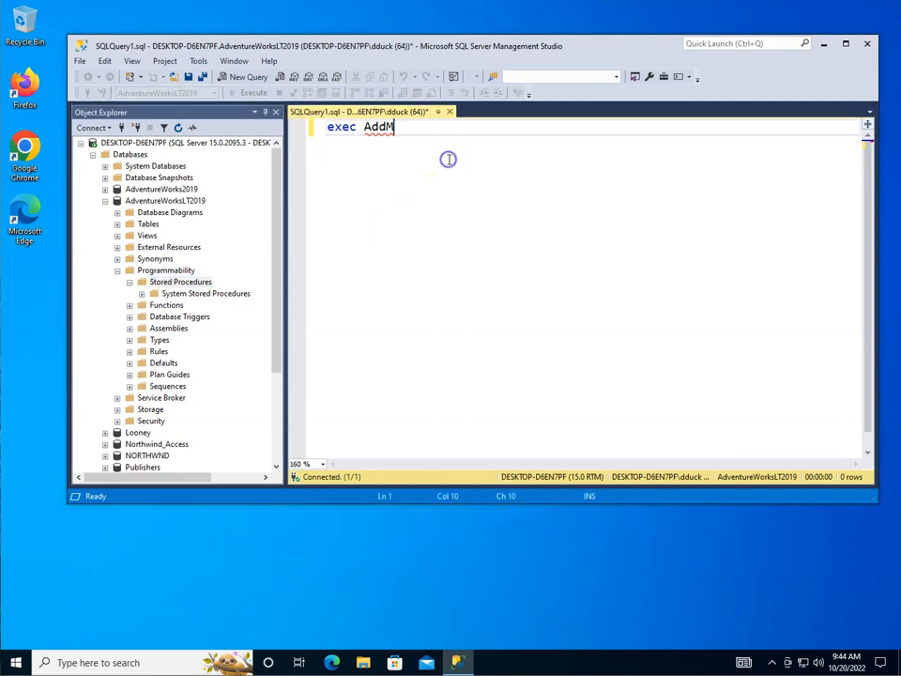
type("odel")
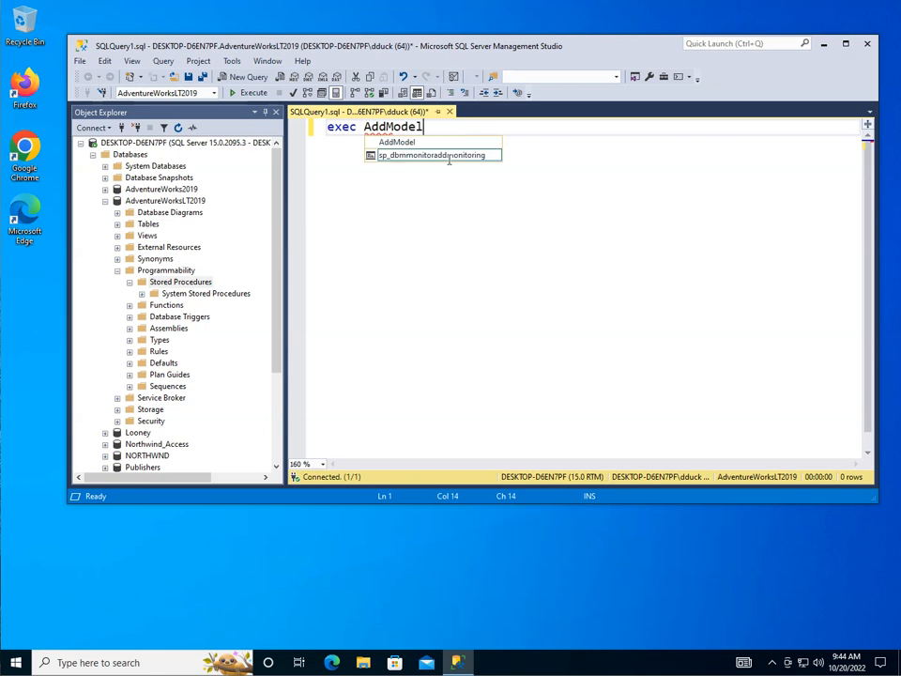
type("AndDescription 'a', 'a")
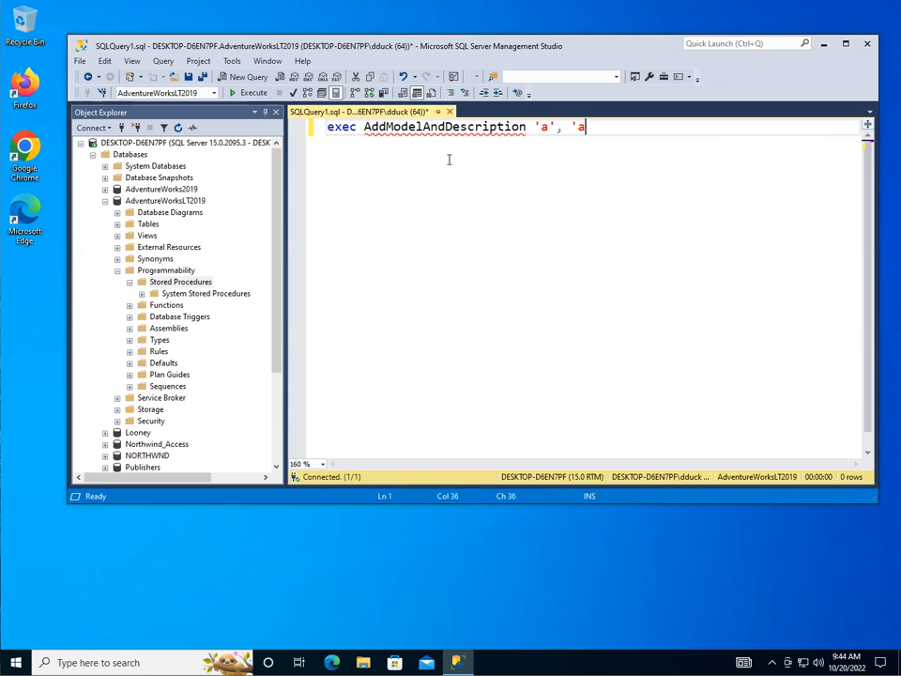
type("'")
left_click(241, 93)
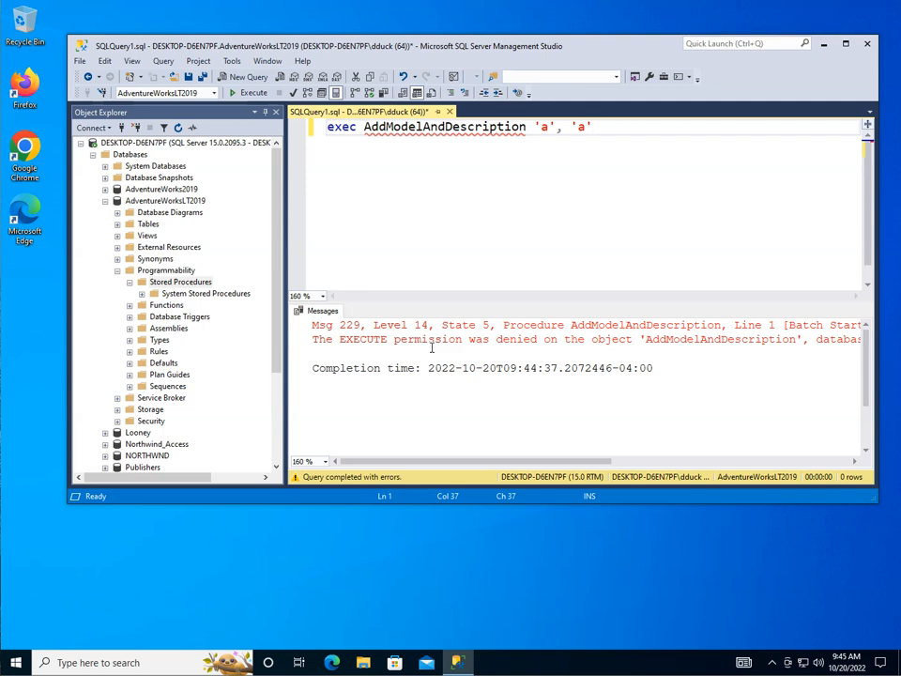
Step: Close SQL Server Management Studio and switch to the Student Windows account, entering its password to return to that session's open query
left_click(866, 44)
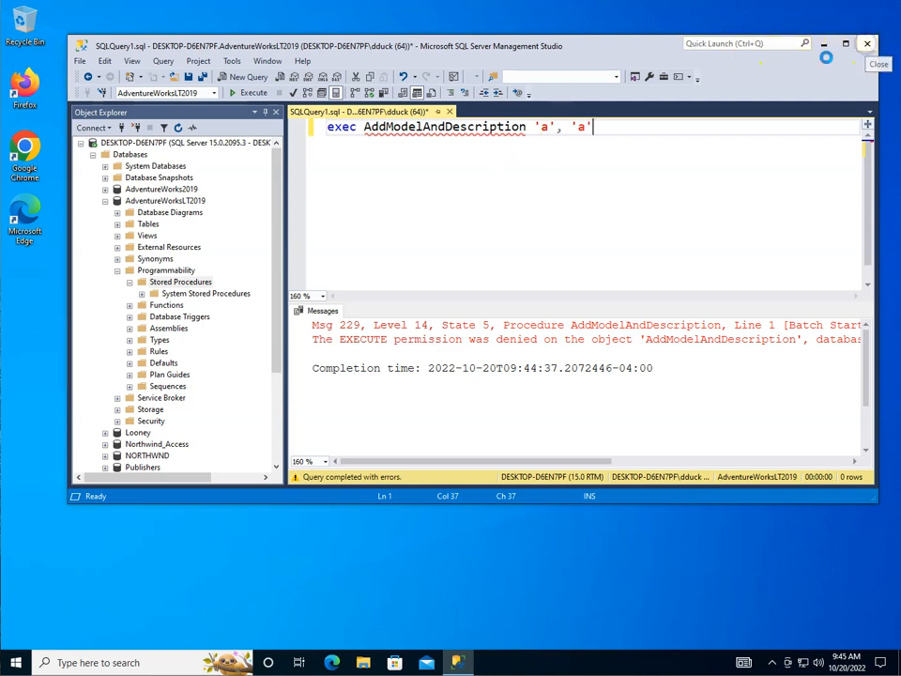
left_click(517, 353)
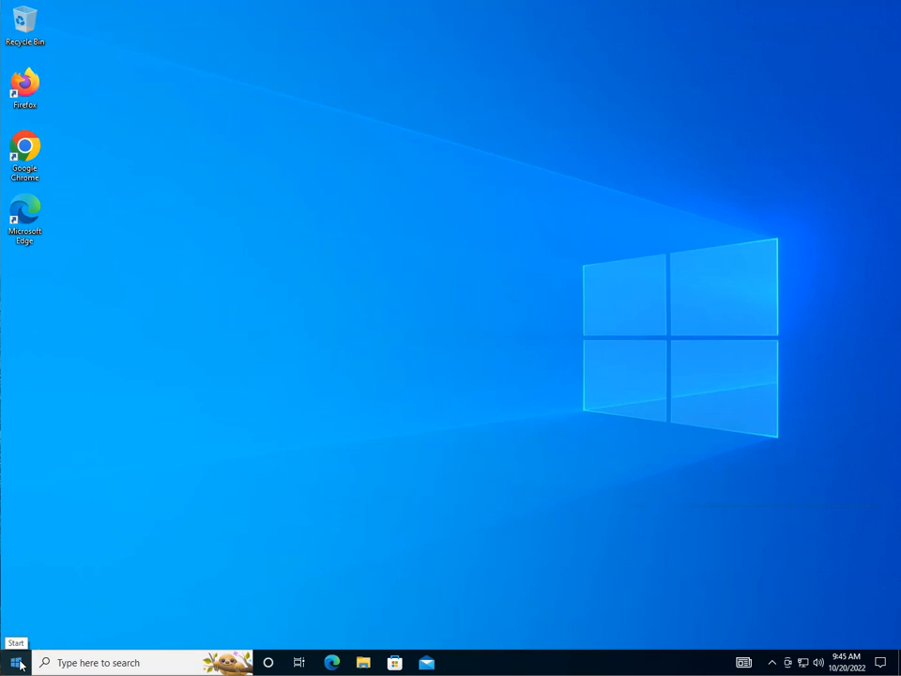
left_click(18, 663)
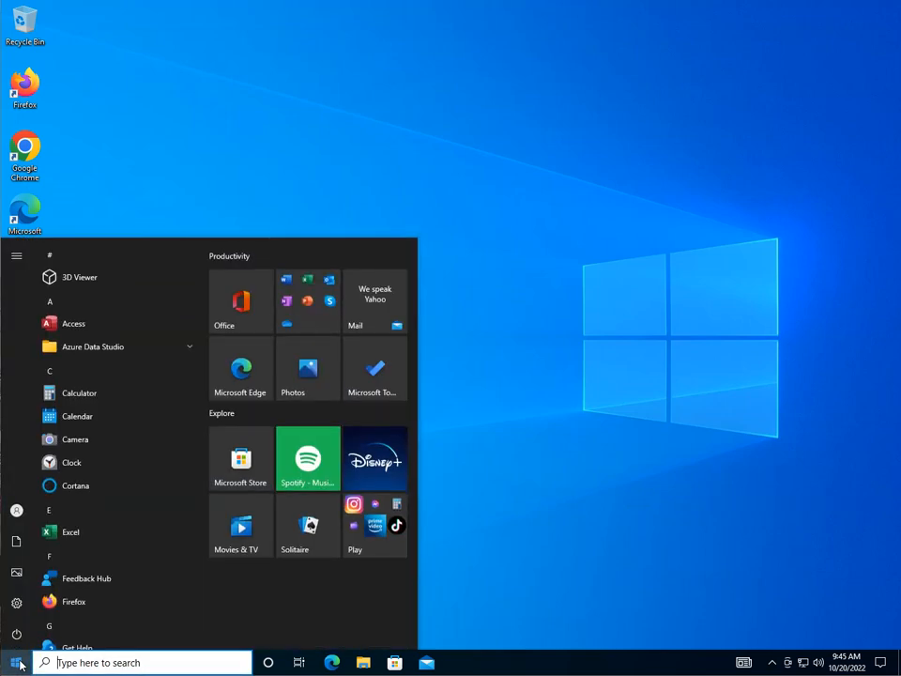
left_click(17, 510)
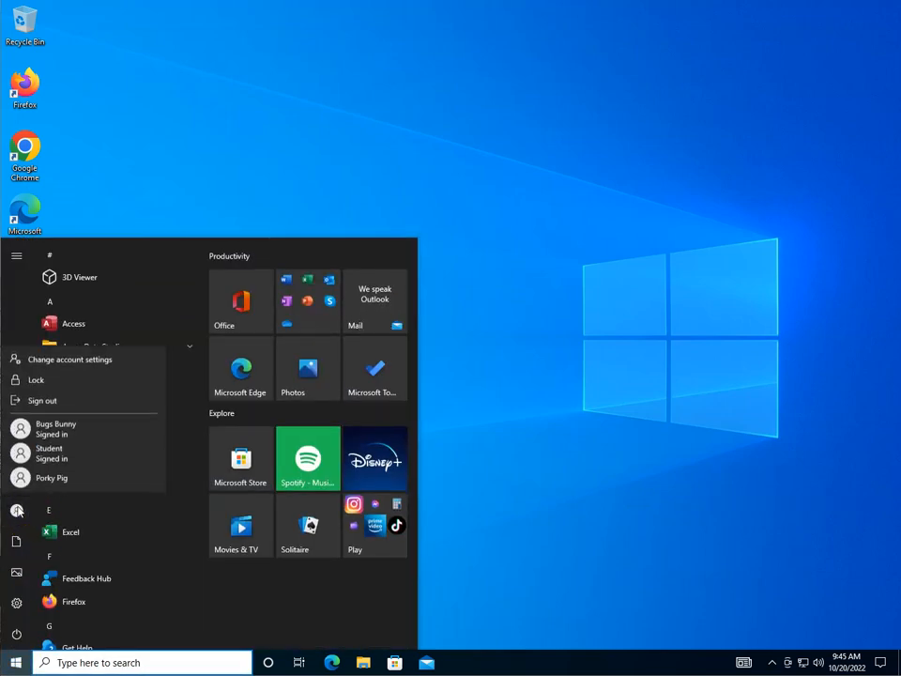
left_click(62, 478)
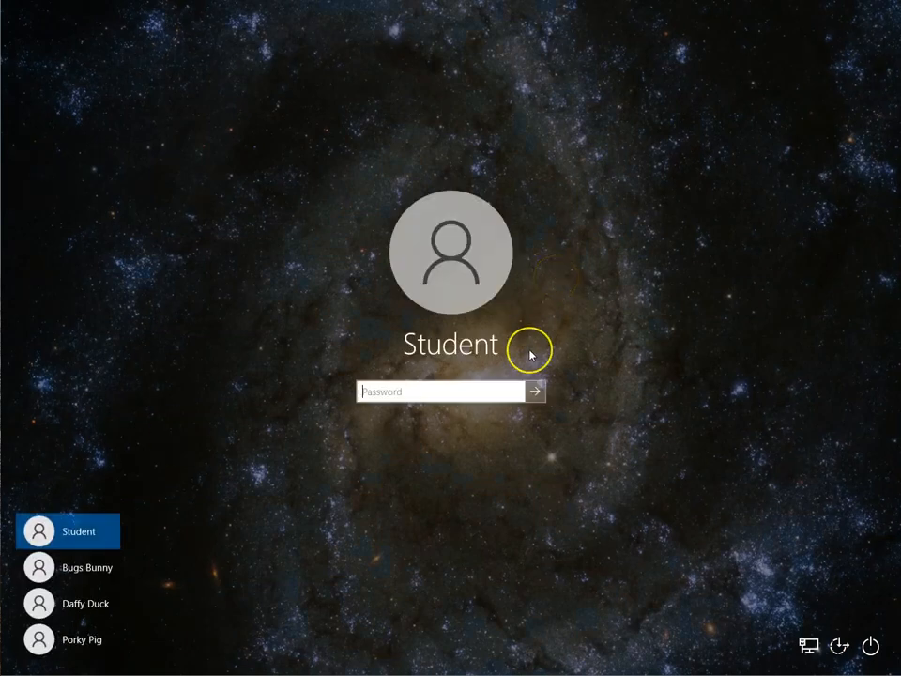
type("********")
key("Return")
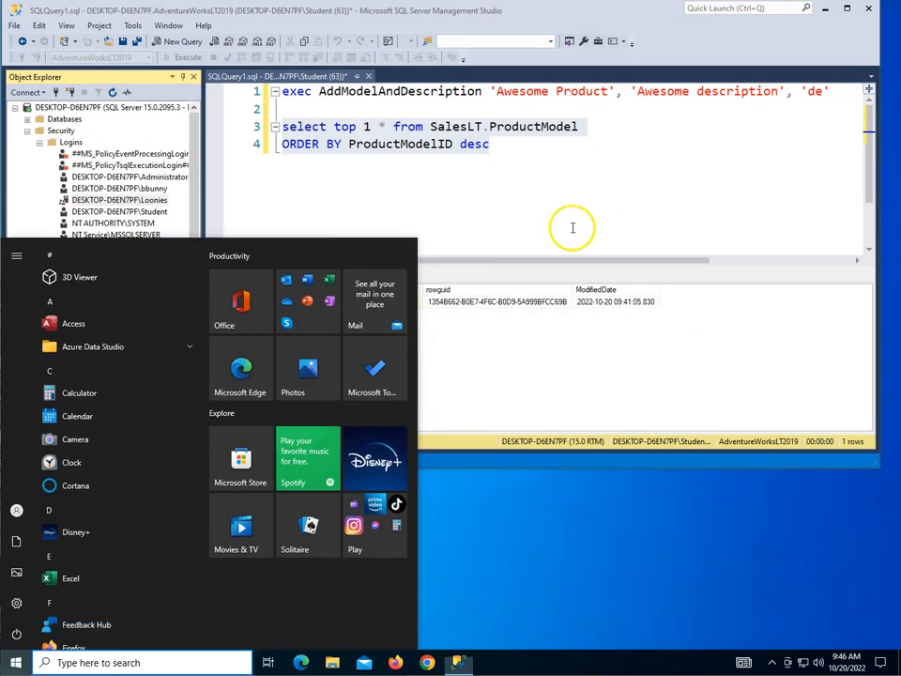
left_click(573, 229)
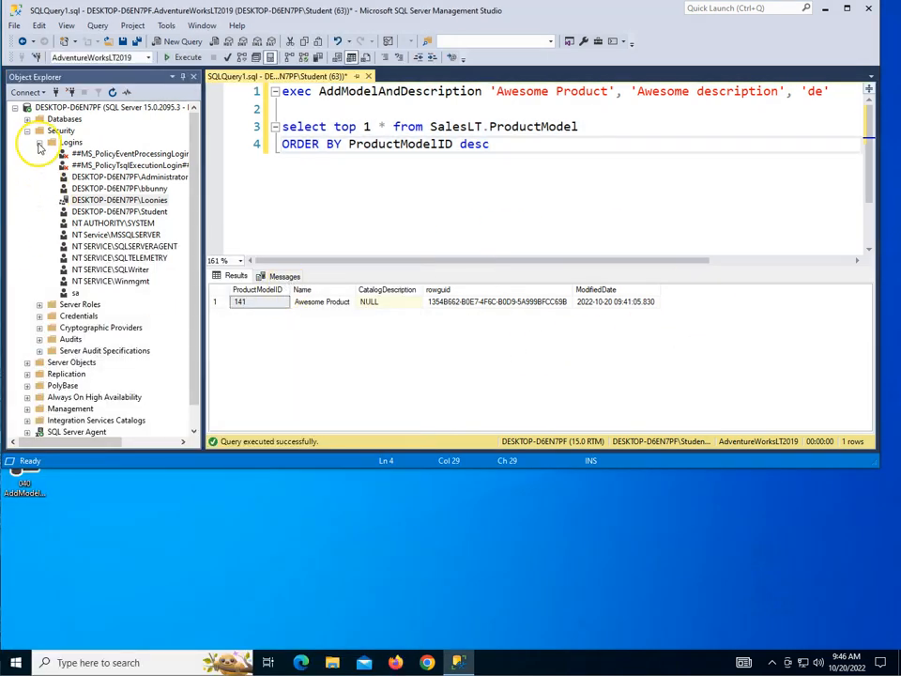
Step: Collapse the server-level Security folder, expand the Users folder in AdventureWorksLT2019's Security and widen the Object Explorer
left_click(38, 143)
left_click(28, 130)
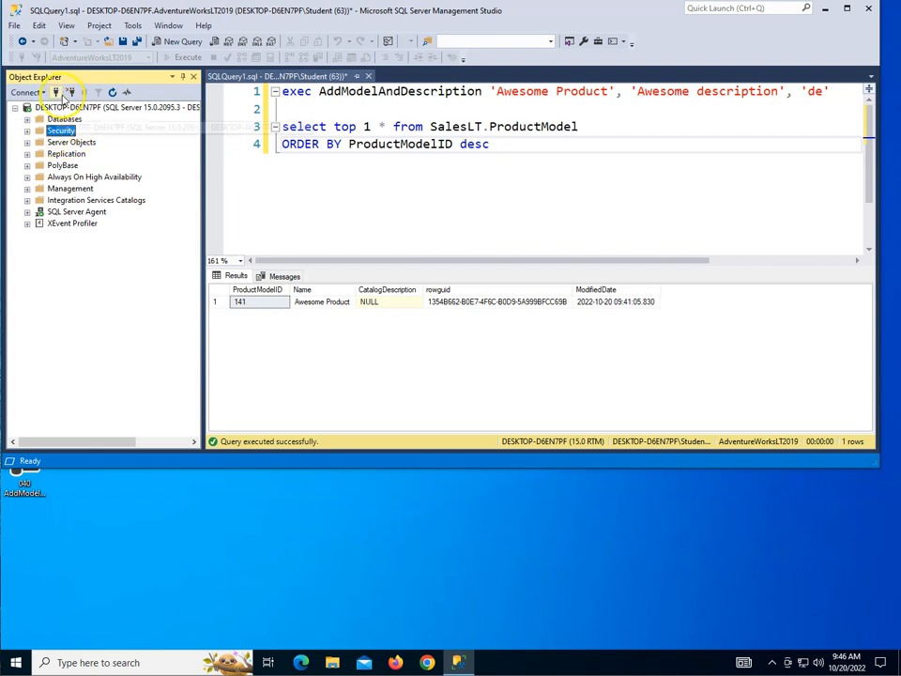
left_click(27, 120)
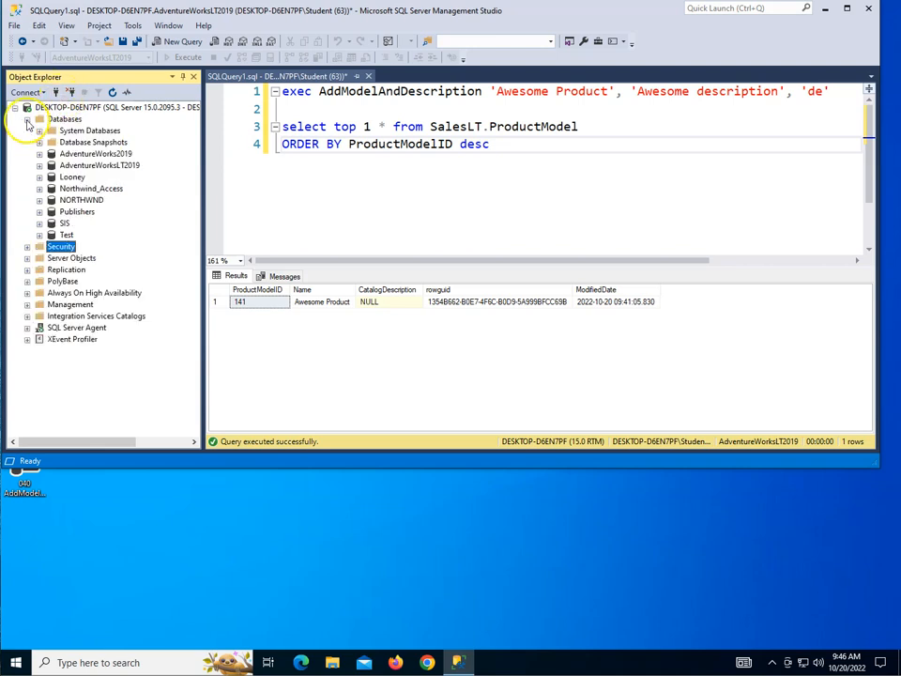
double_click(82, 166)
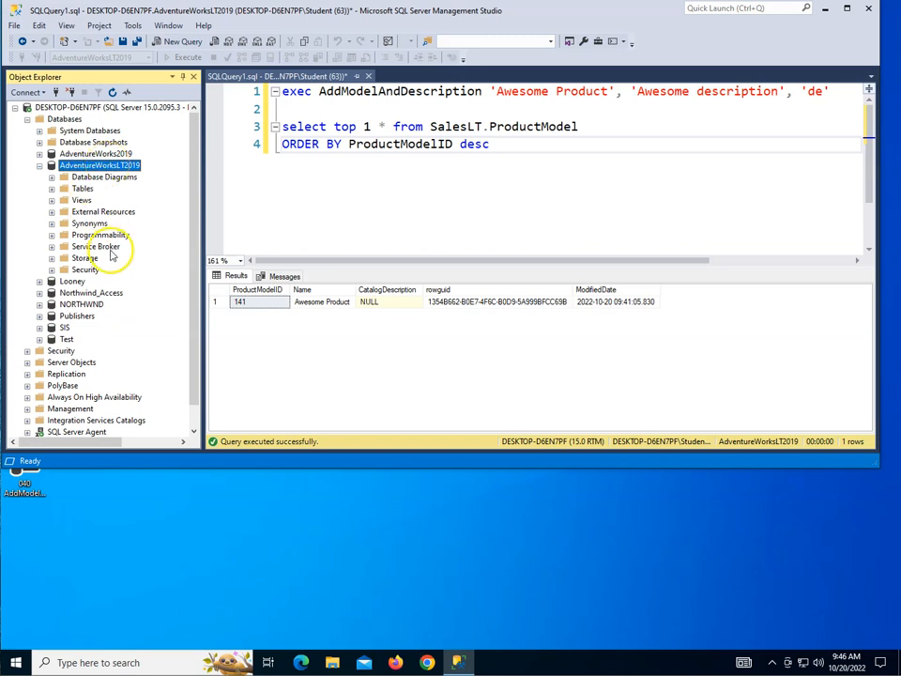
double_click(84, 269)
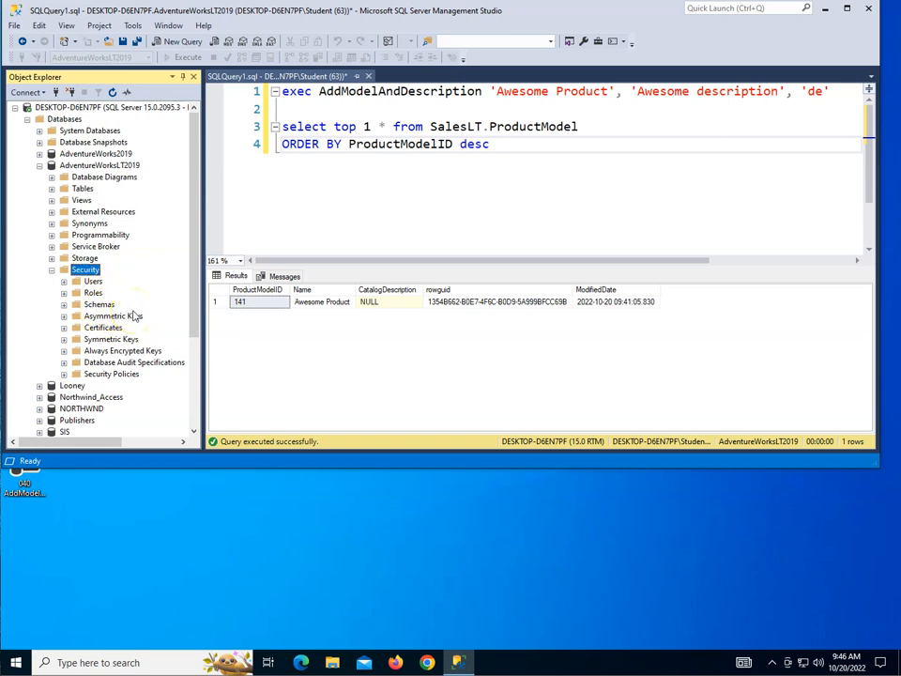
left_click(64, 282)
left_click_drag(203, 343, 300, 306)
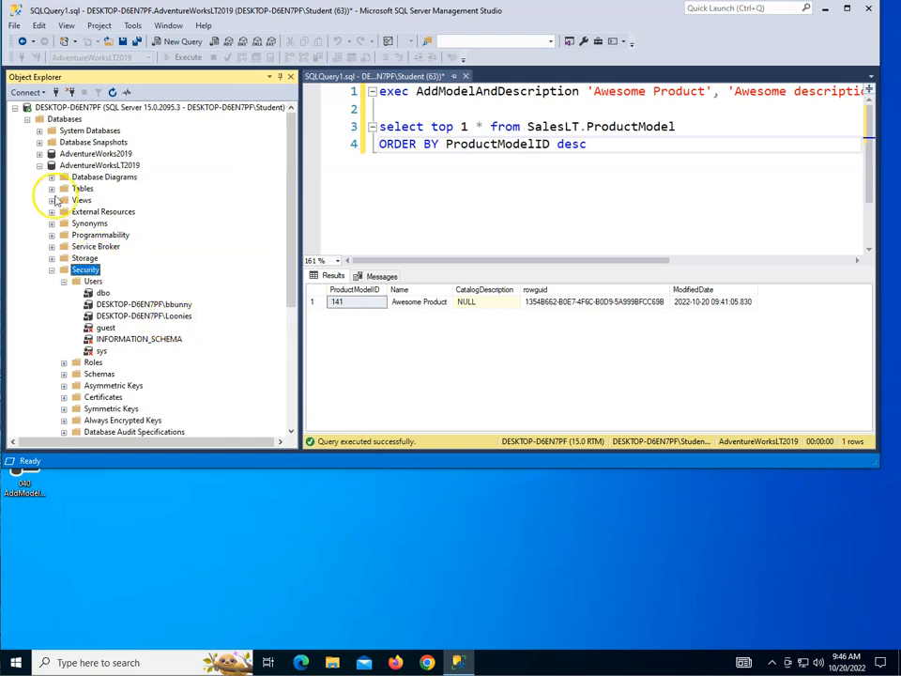
Step: Remove the db_datareader and db_datawriter roles for AdventureWorksLT2019 from the DESKTOP-D6EN7PF\Loonies login's user mapping and apply the change
left_click(28, 120)
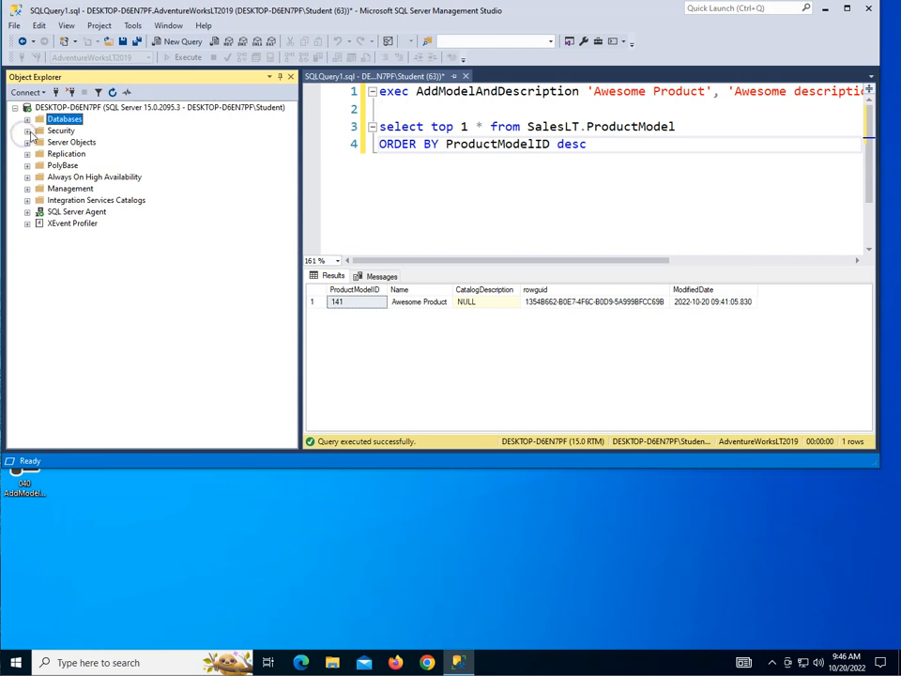
left_click(27, 130)
double_click(64, 142)
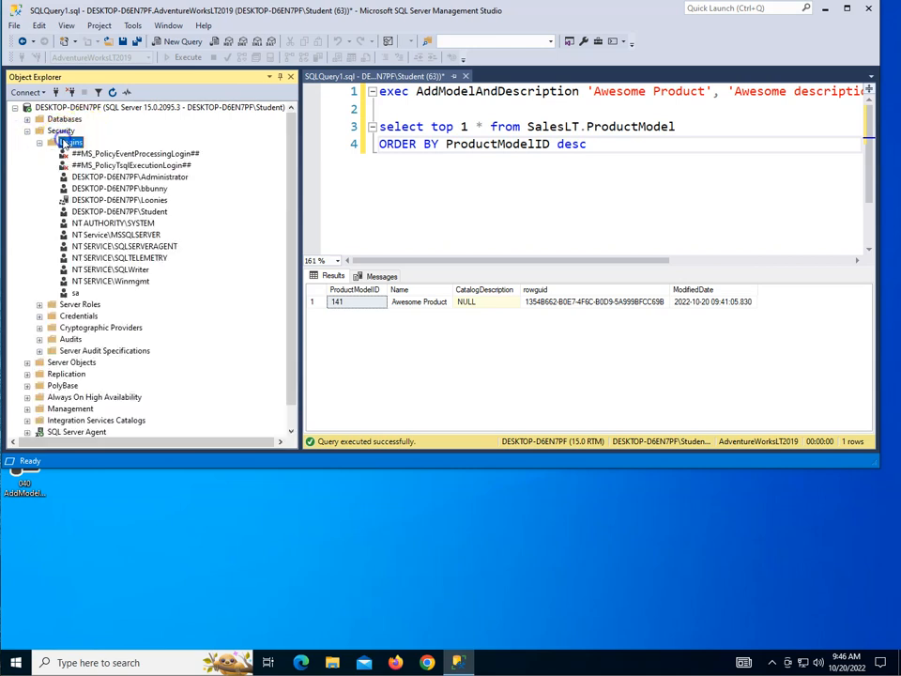
right_click(150, 203)
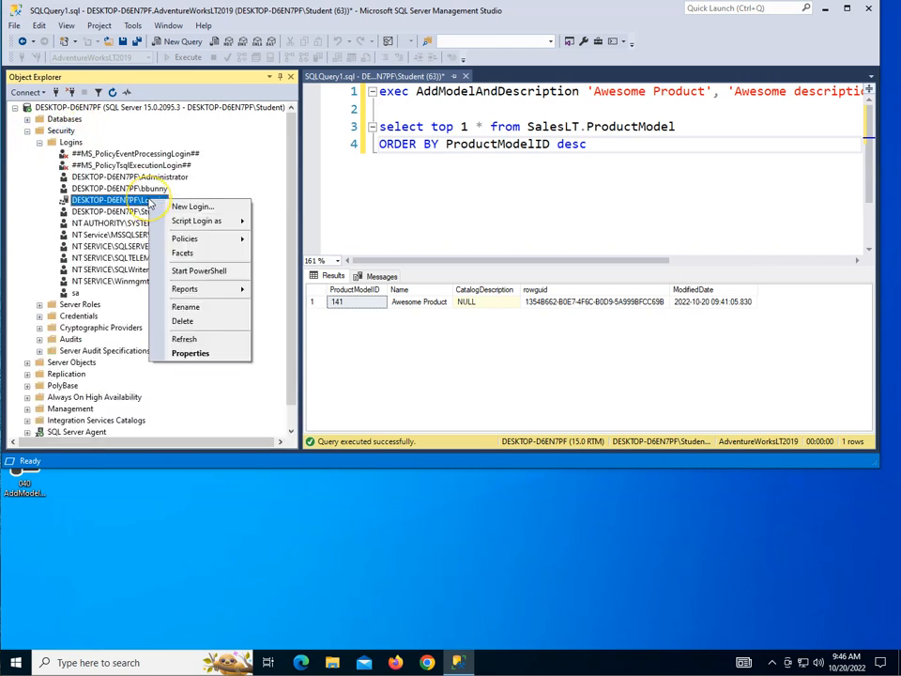
left_click(226, 353)
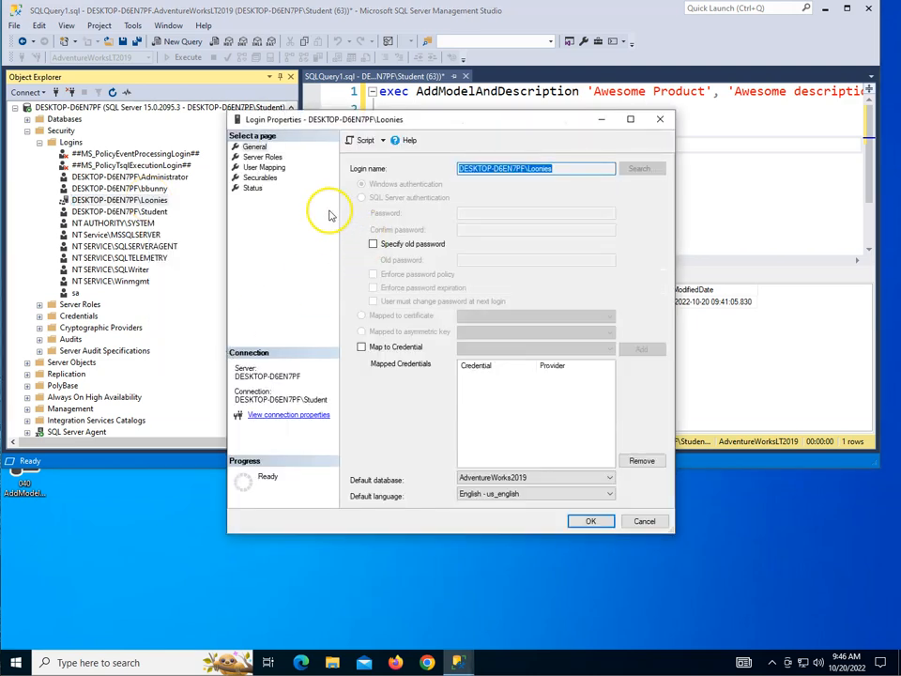
left_click(263, 168)
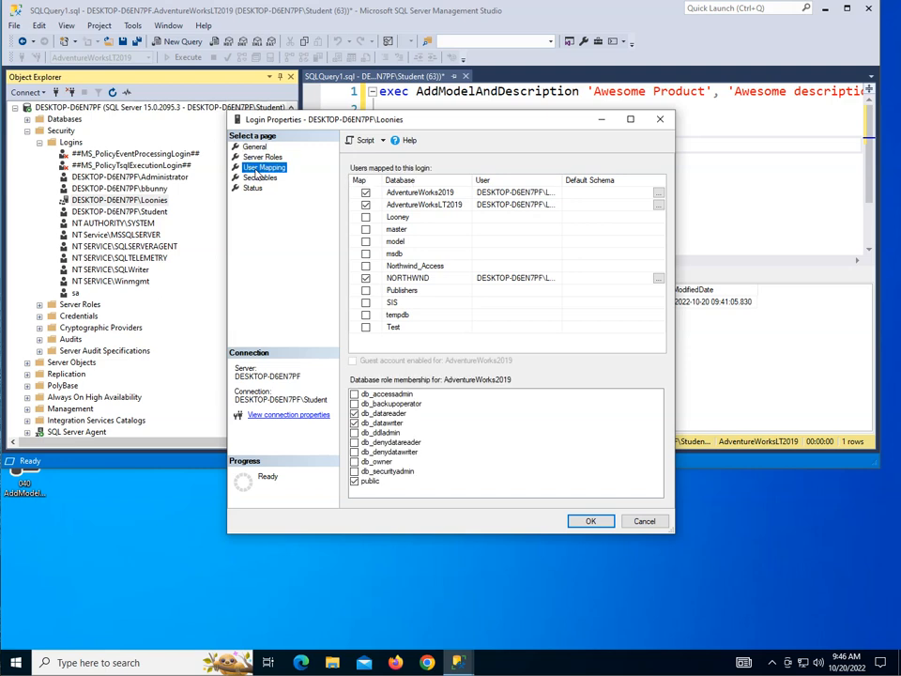
left_click(430, 207)
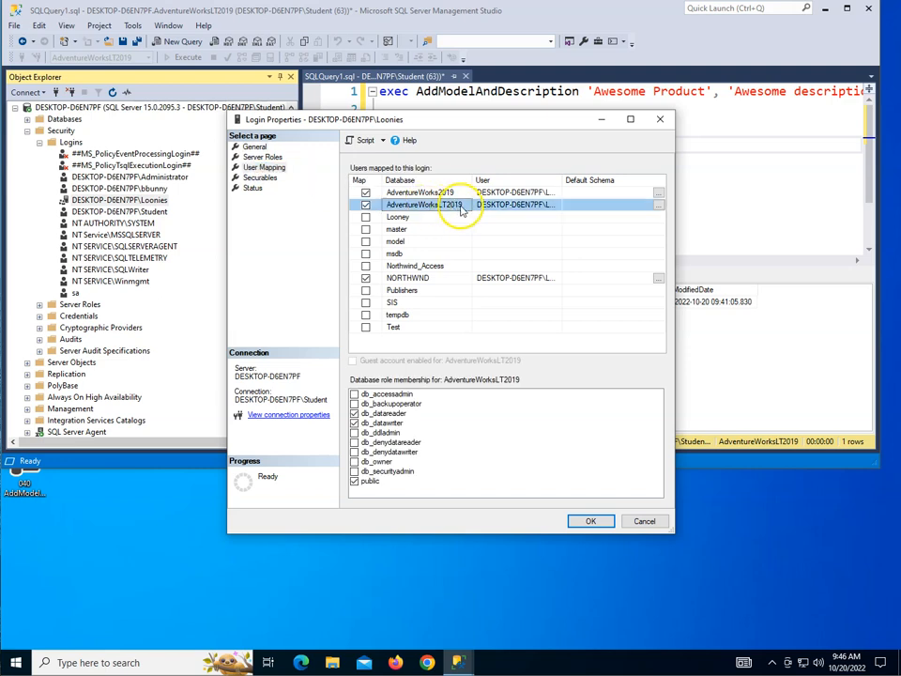
left_click(355, 425)
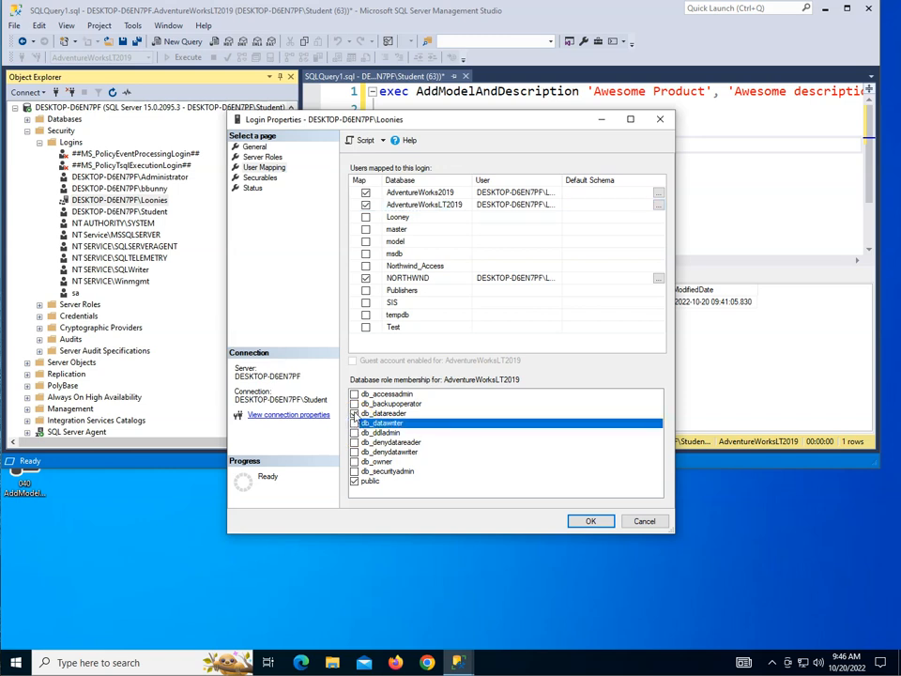
left_click(355, 414)
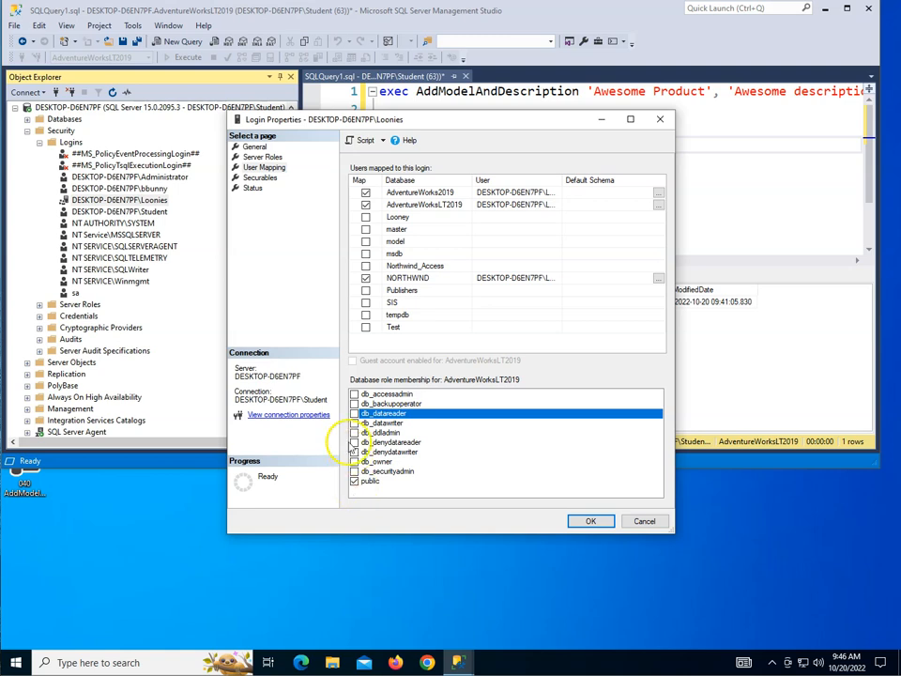
left_click(591, 521)
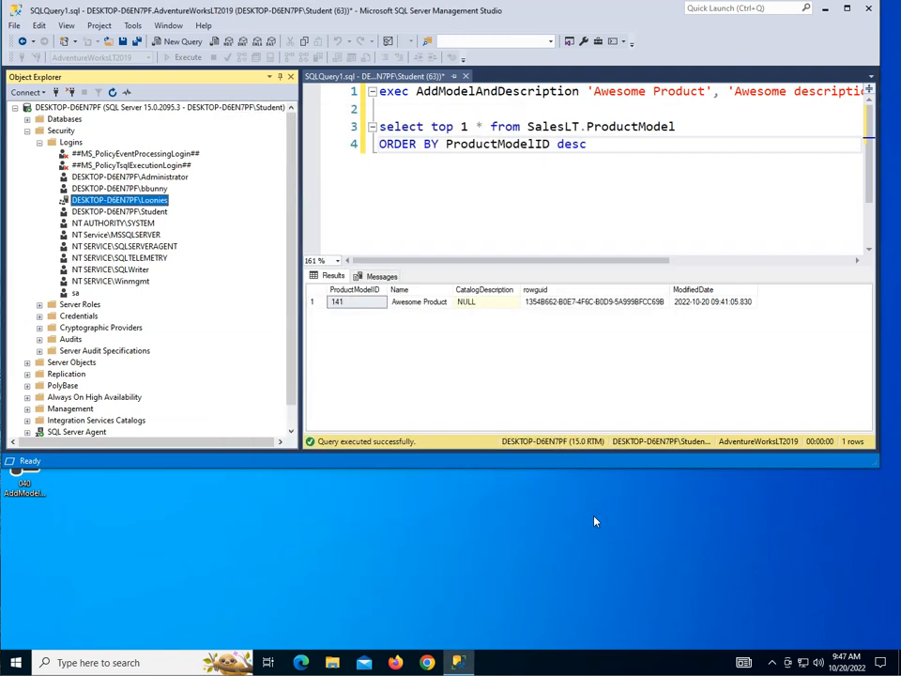
Step: Open the properties of the DESKTOP-D6EN7PF\Loonies database user under AdventureWorksLT2019's Security
left_click(27, 130)
left_click(27, 120)
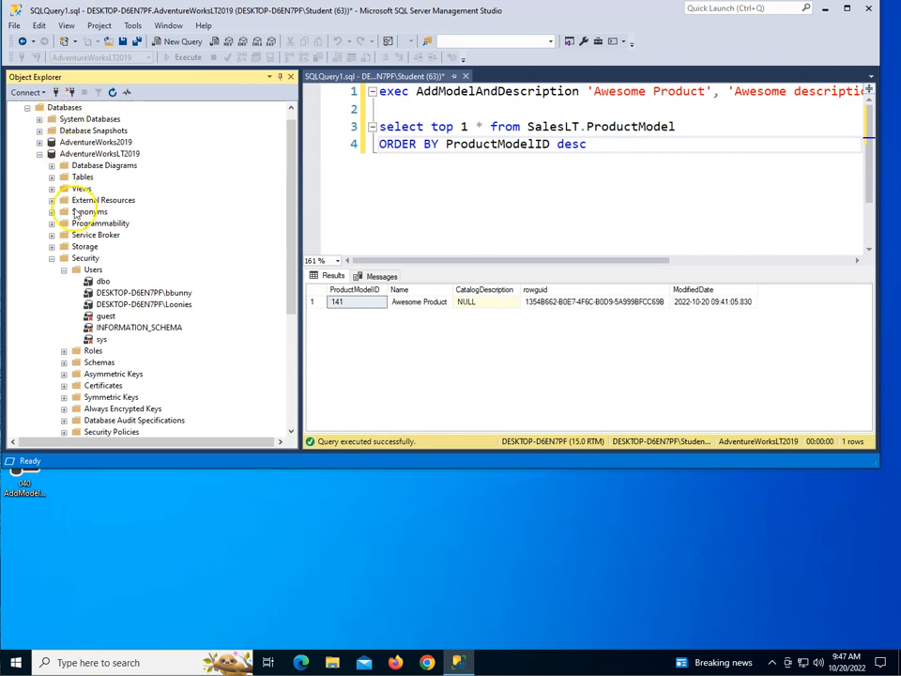
left_click(180, 307)
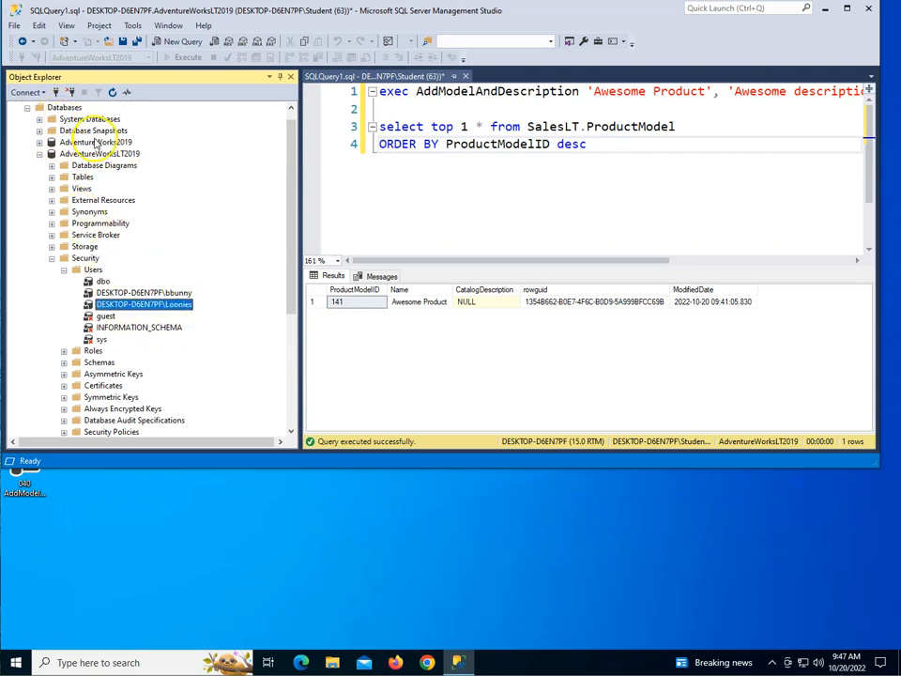
scroll(88, 369, "down", 4)
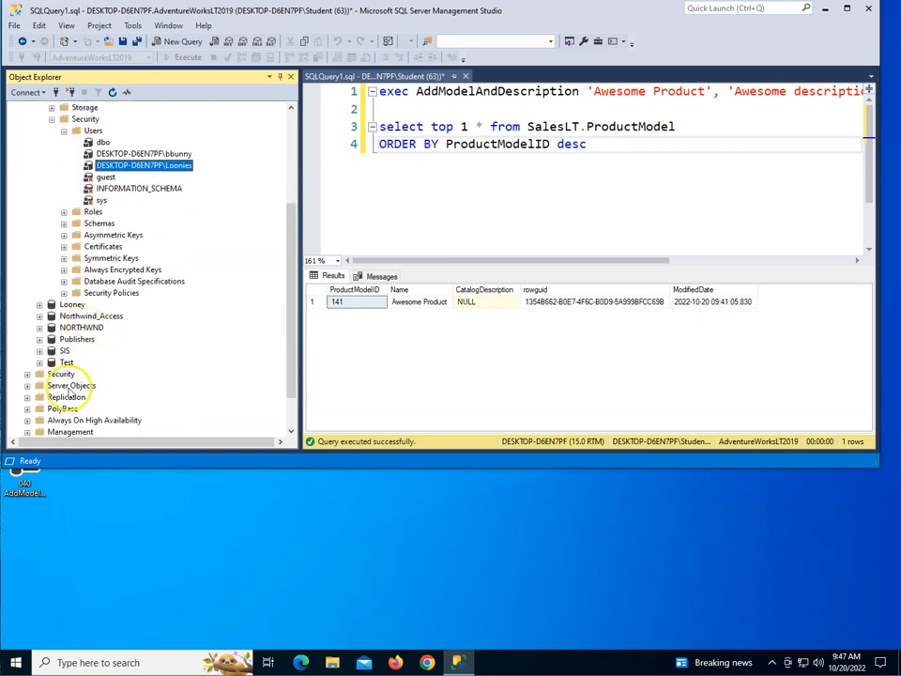
scroll(178, 219, "up", 1)
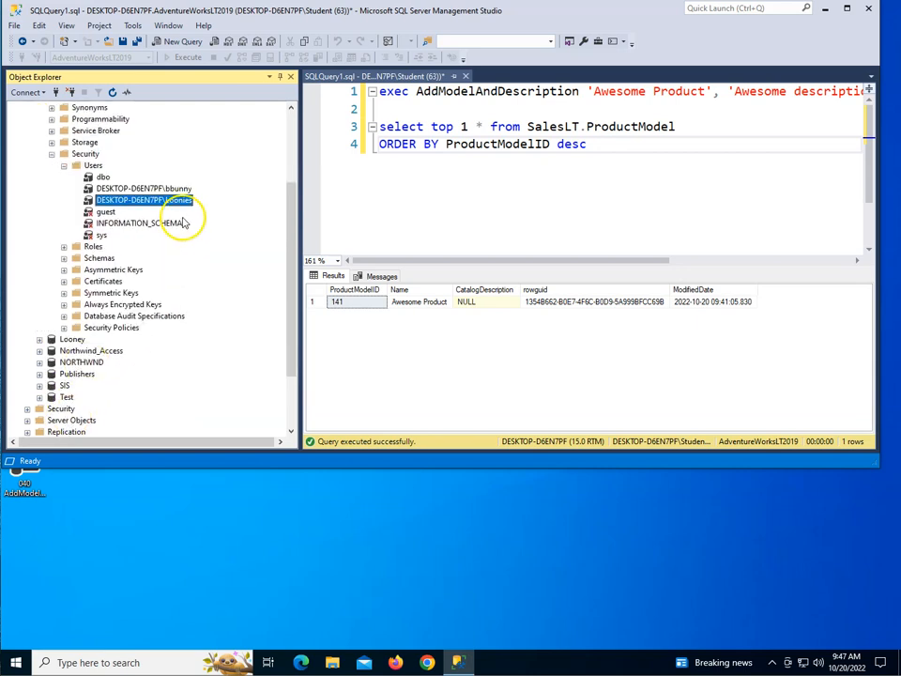
right_click(164, 200)
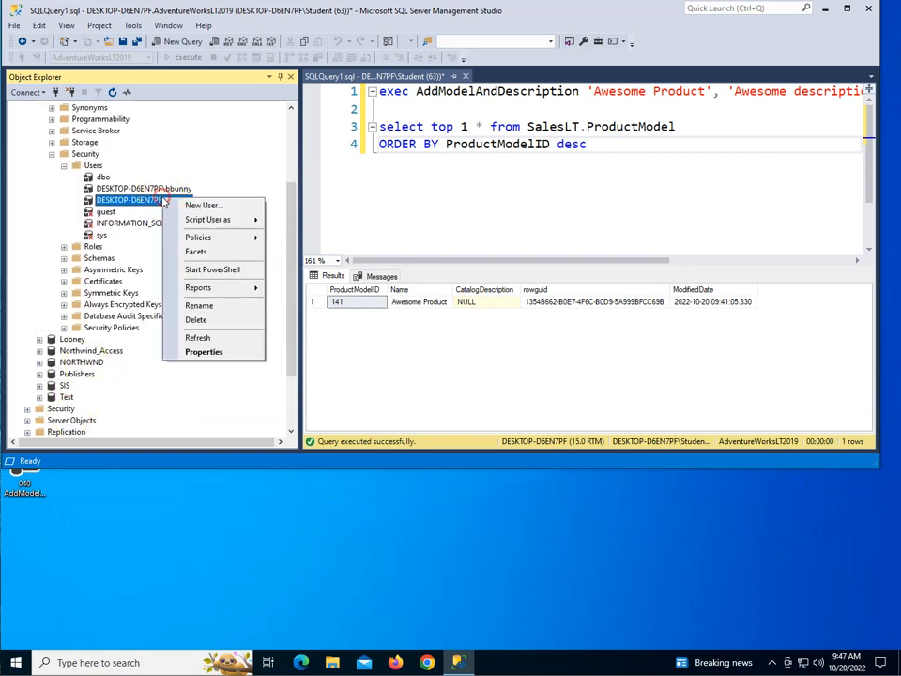
left_click(205, 352)
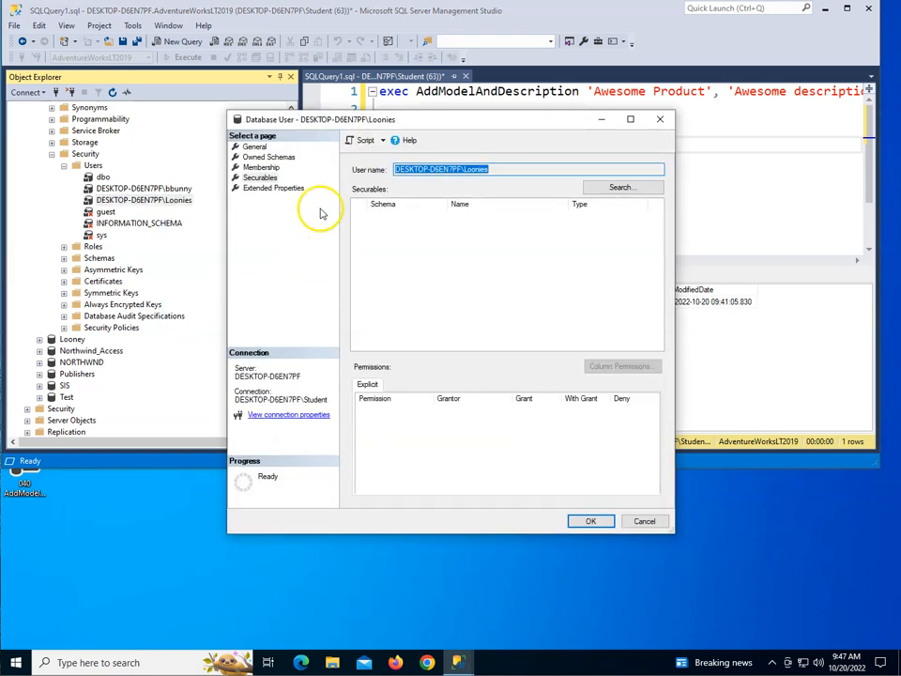
Step: Review the Loonies database user's general settings, owned schemas, role membership and securables
left_click(255, 147)
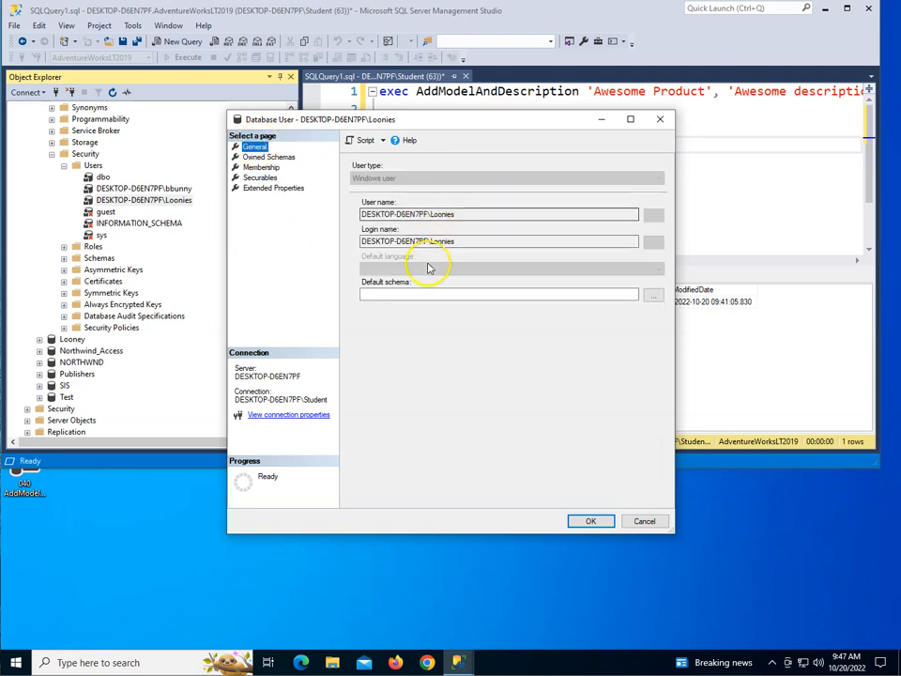
left_click(270, 158)
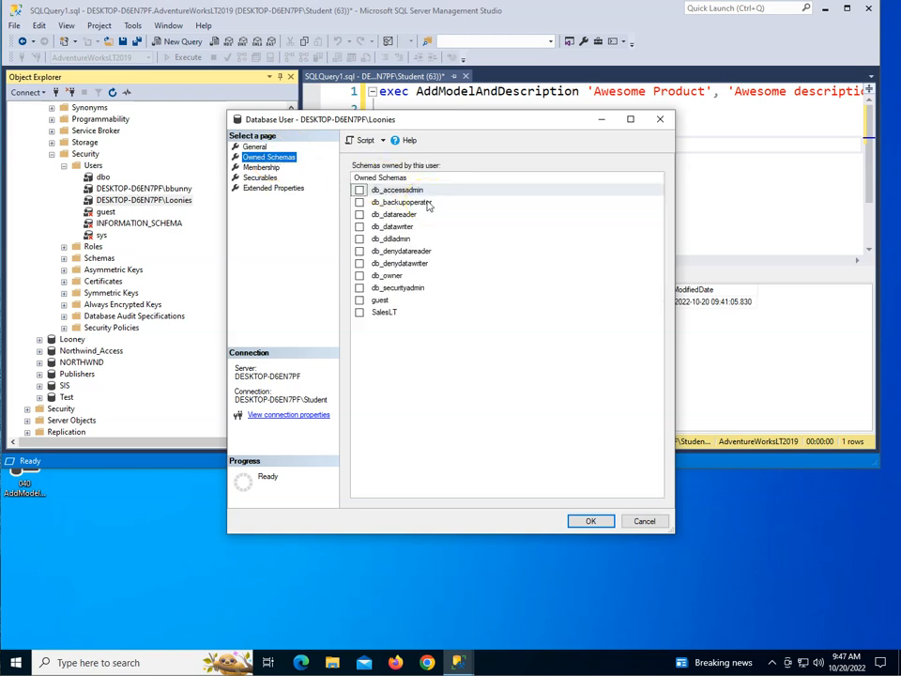
left_click(264, 168)
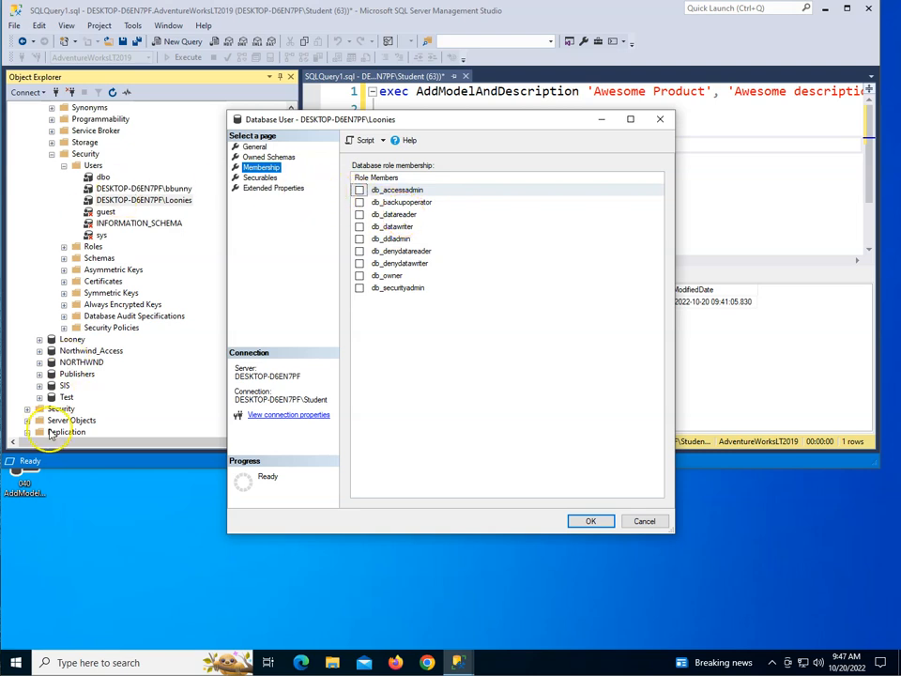
left_click(261, 177)
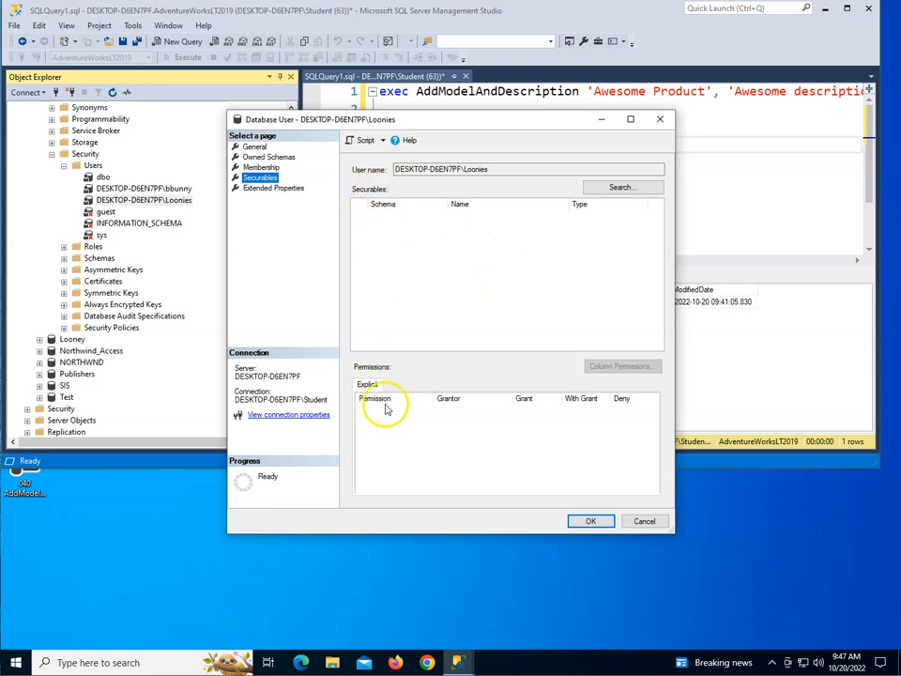
Step: Add all objects of the Stored procedures type to the Loonies database user's securables
left_click(629, 188)
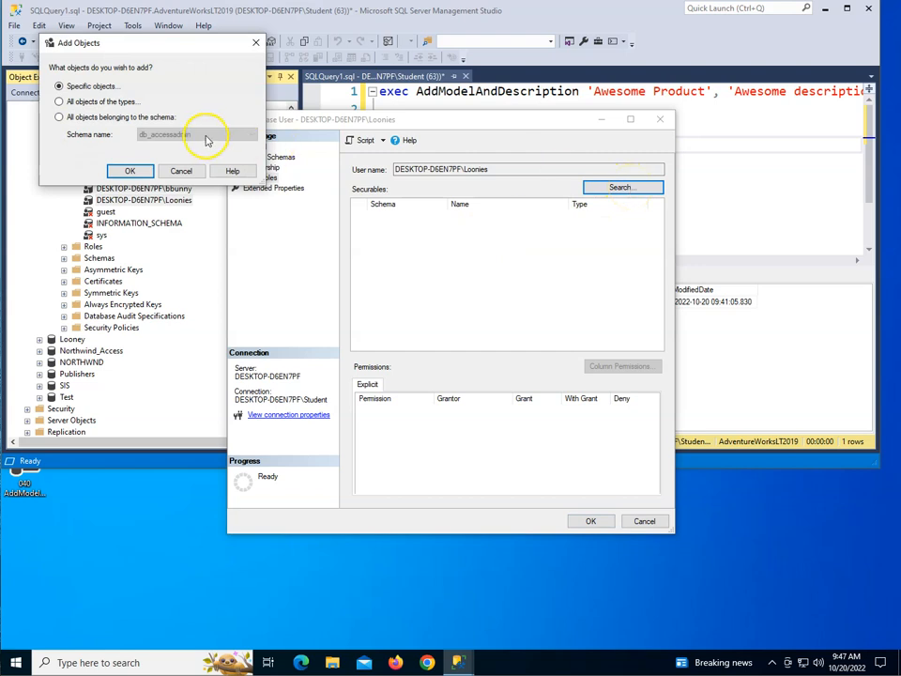
left_click(62, 101)
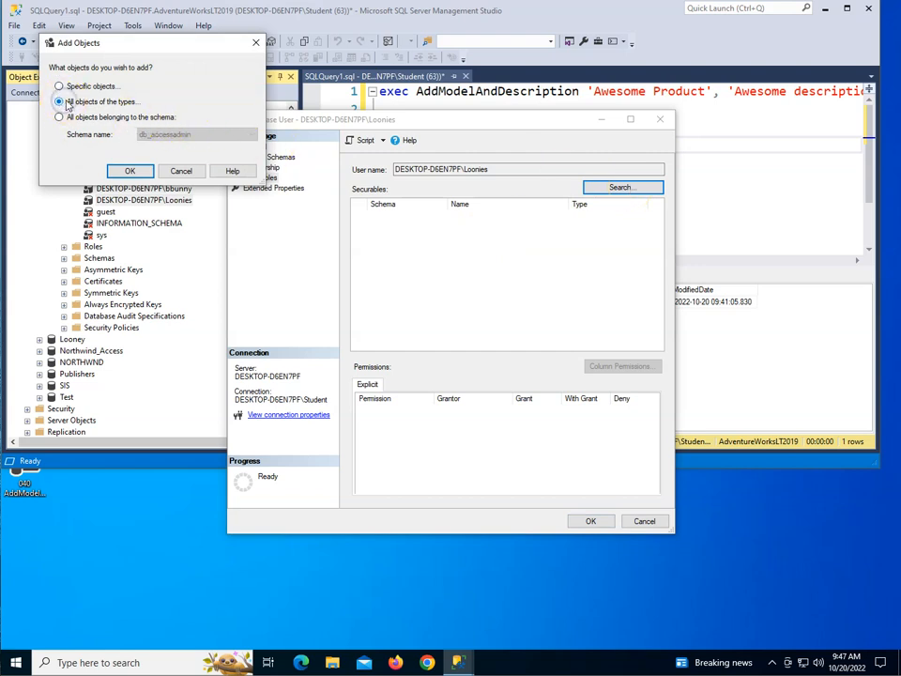
left_click(130, 171)
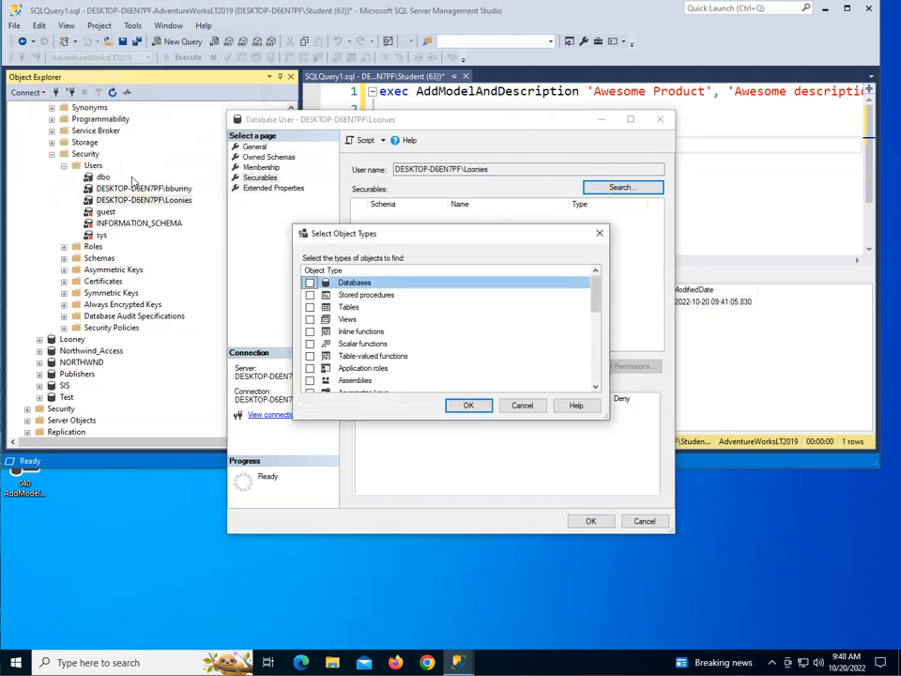
scroll(557, 298, "down", 4)
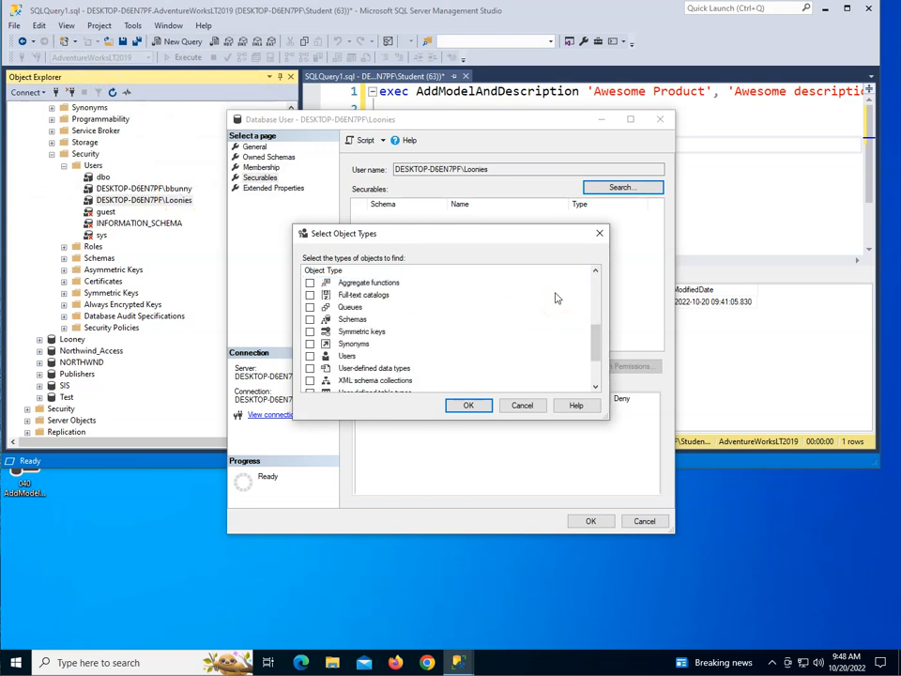
scroll(559, 322, "down", 2)
scroll(561, 326, "up", 6)
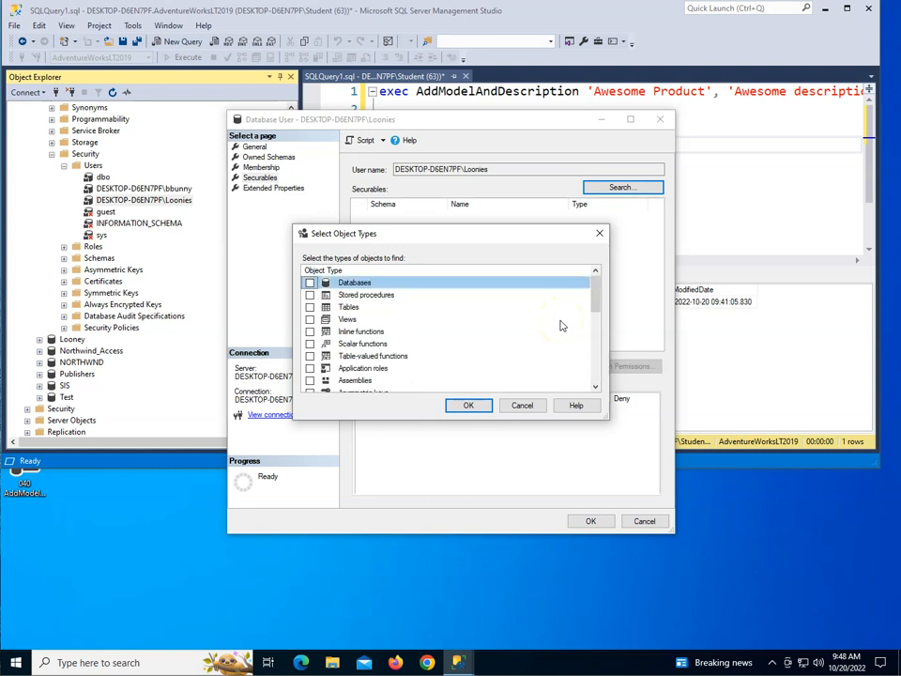
left_click(306, 296)
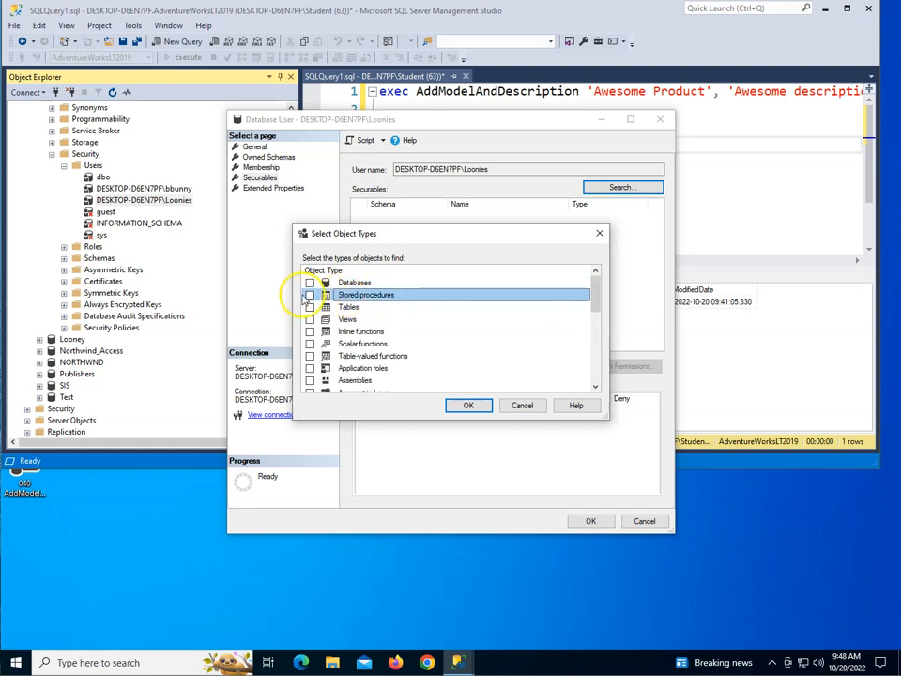
left_click(309, 296)
left_click(466, 407)
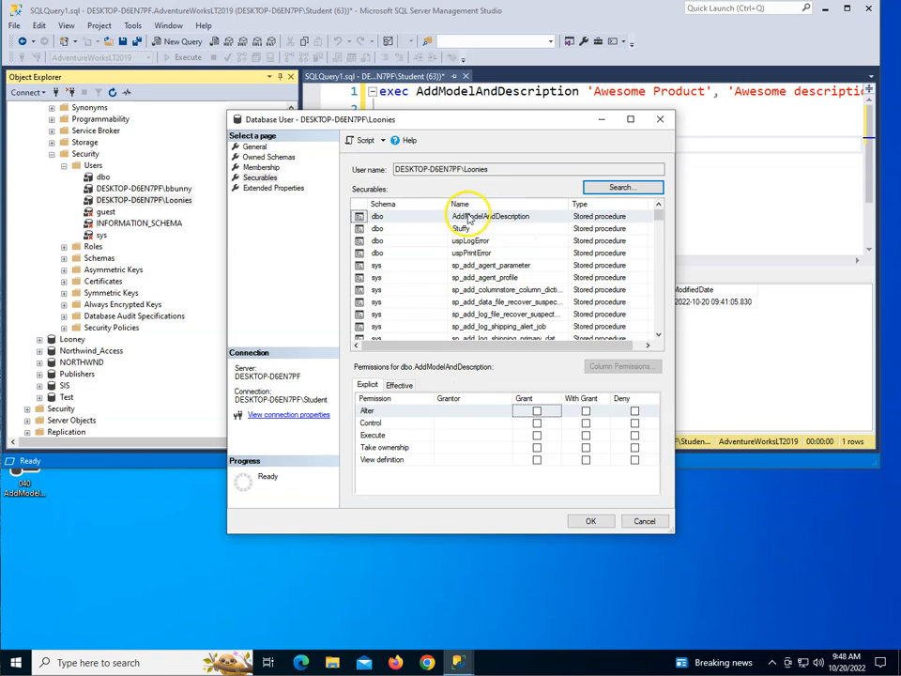
Step: Grant the Loonies user the Execute permission on dbo.AddModelAndDescription and apply the change
left_click(513, 220)
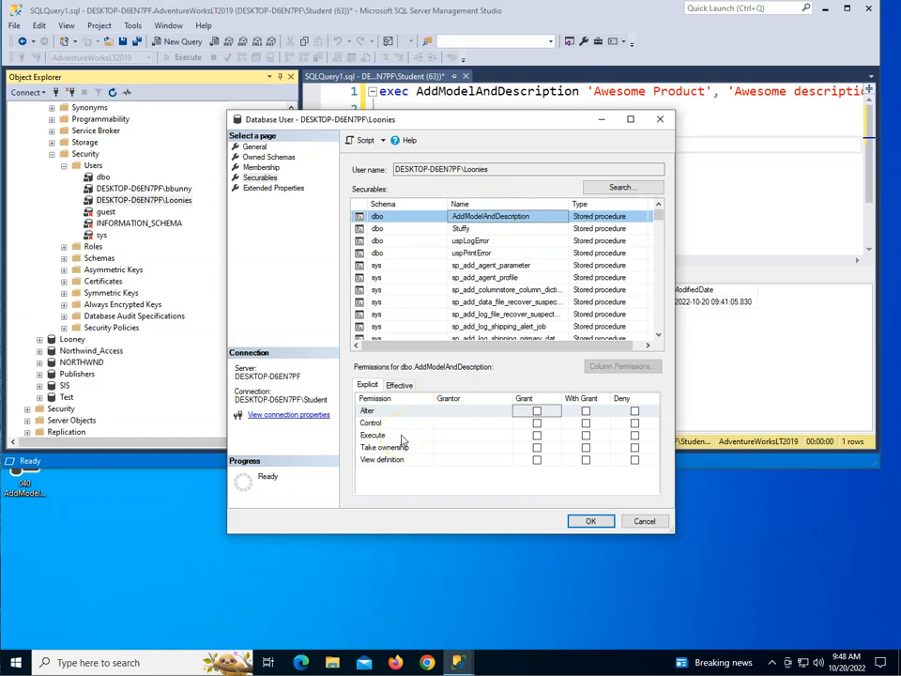
left_click(537, 436)
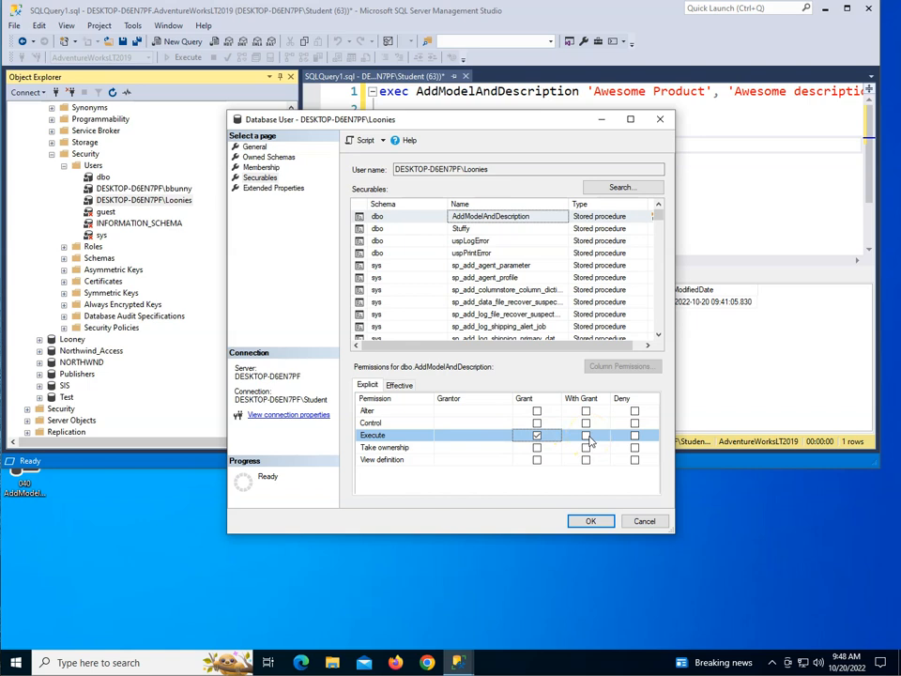
left_click(596, 522)
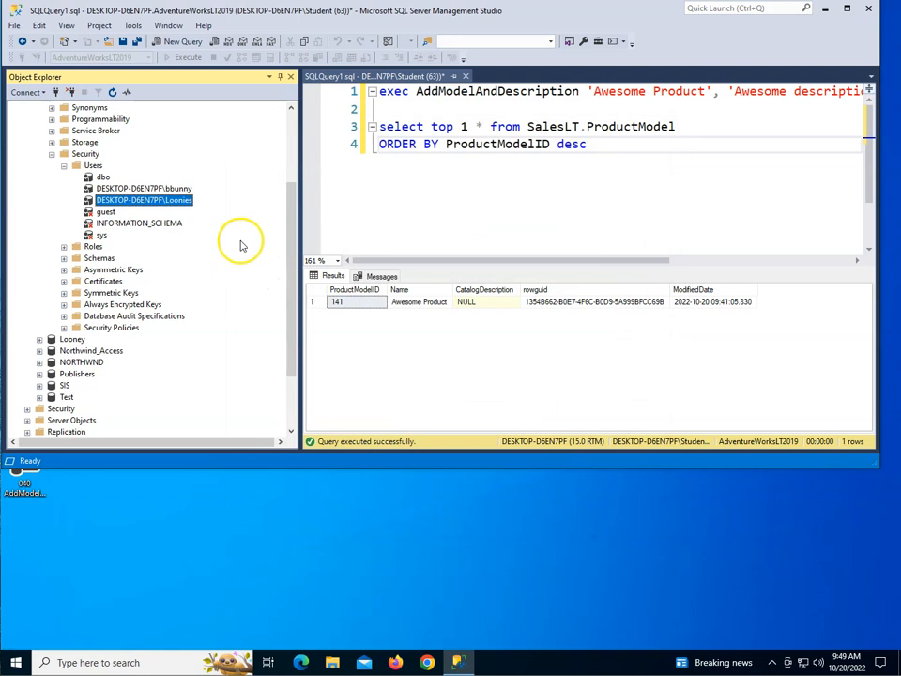
Step: Switch Windows to the Daffy Duck account and sign in with the account password
left_click(17, 662)
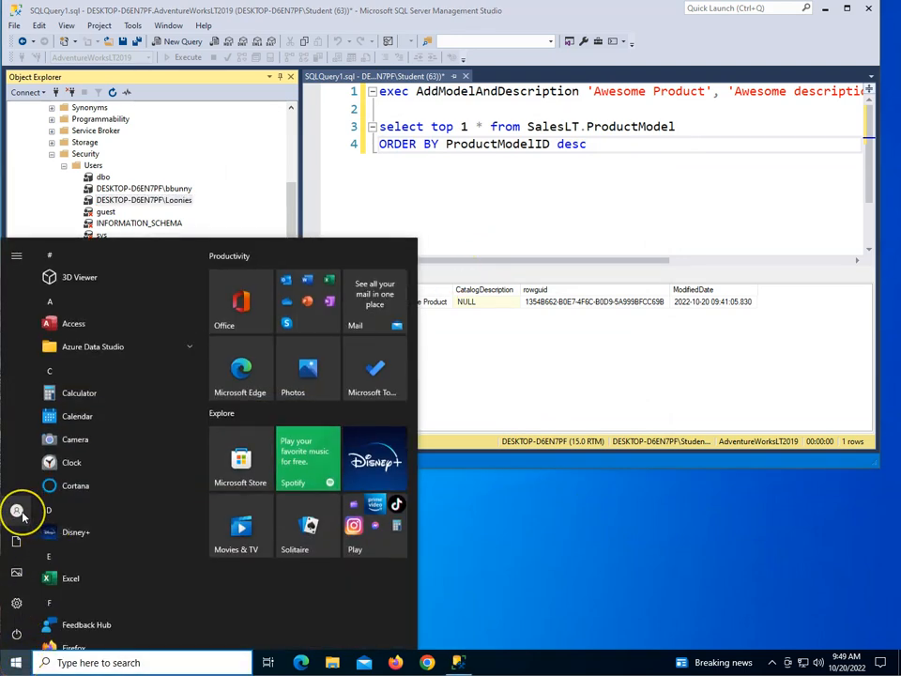
left_click(18, 512)
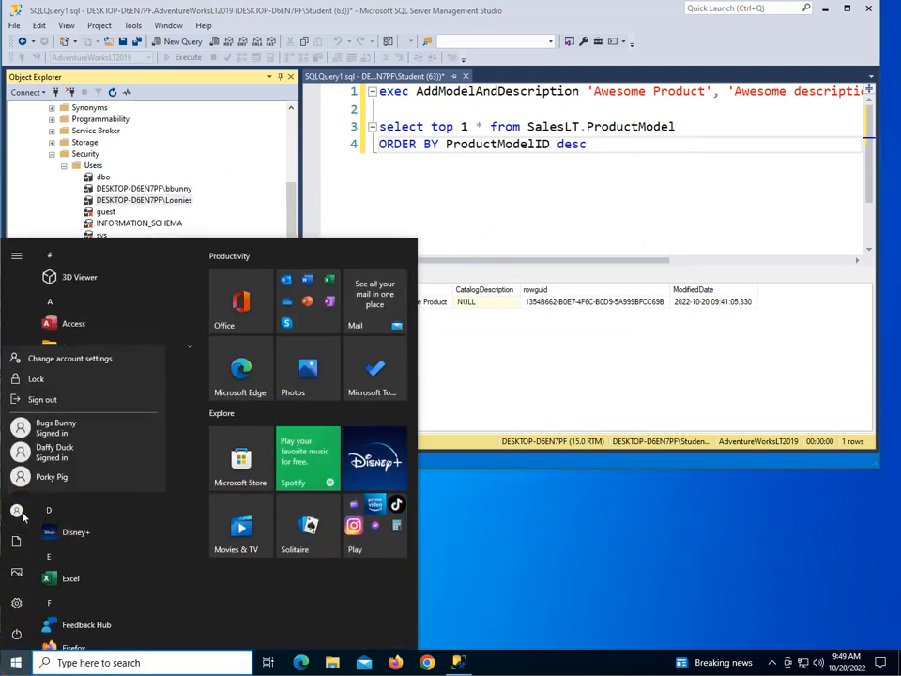
left_click(56, 451)
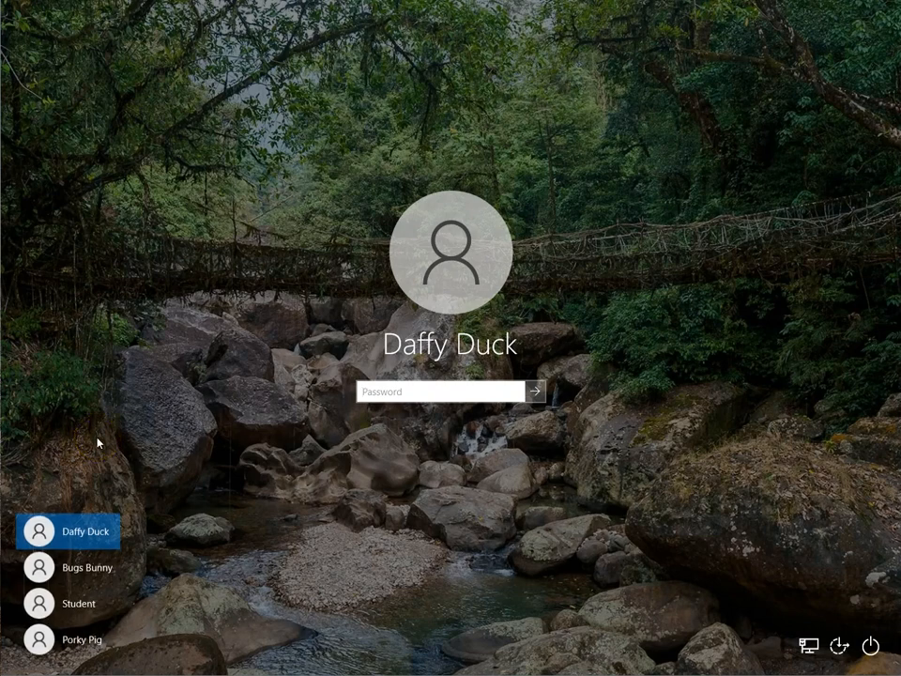
type("*********")
key("Return")
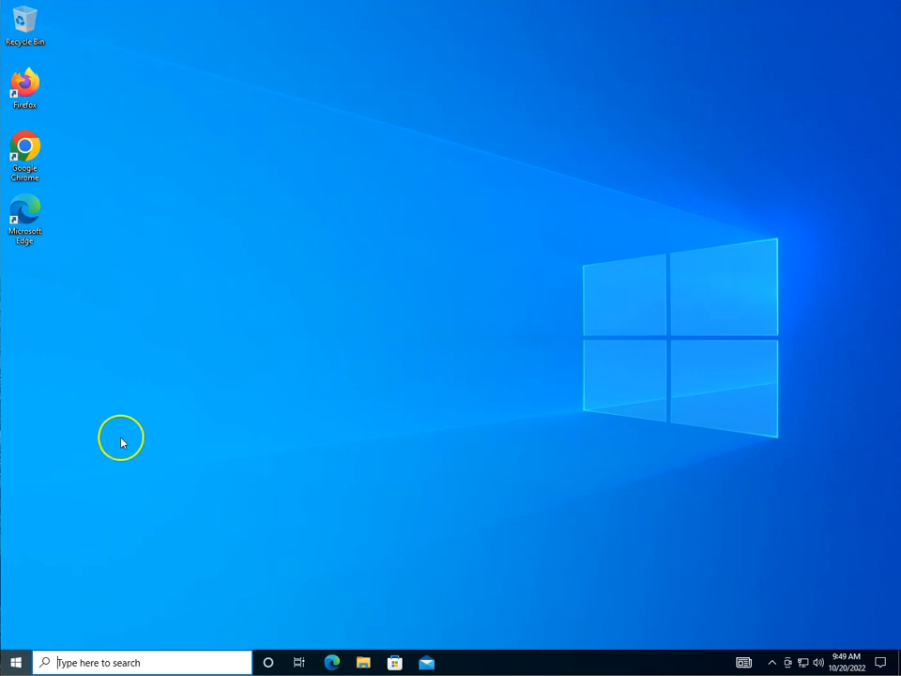
Step: Launch Microsoft SQL Server Management Studio and connect to the DESKTOP-D6EN7PF database engine with Windows Authentication
key("super")
scroll(104, 543, "down", 3)
scroll(105, 544, "down", 2)
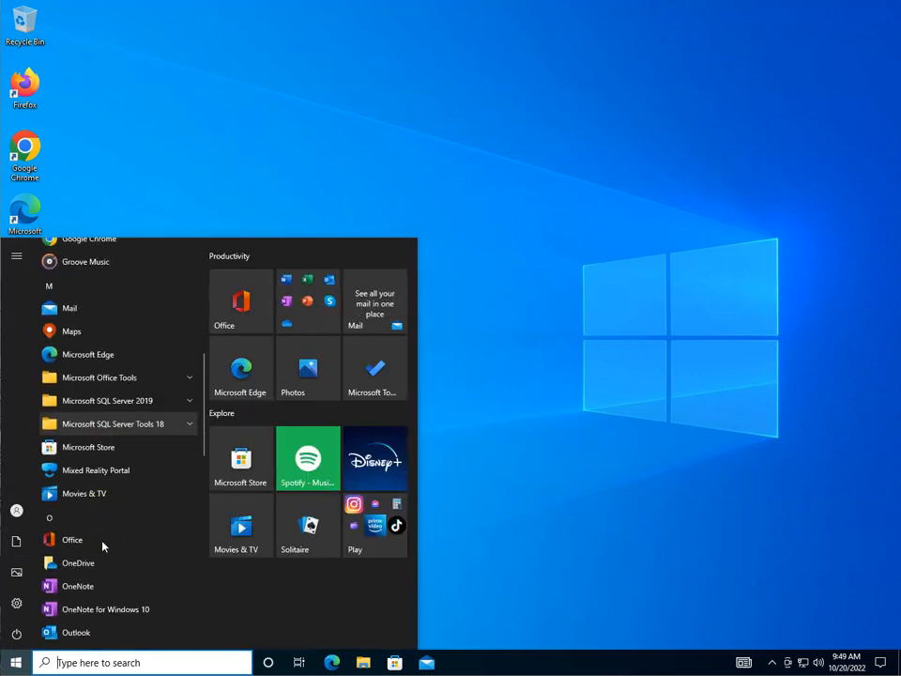
left_click(146, 424)
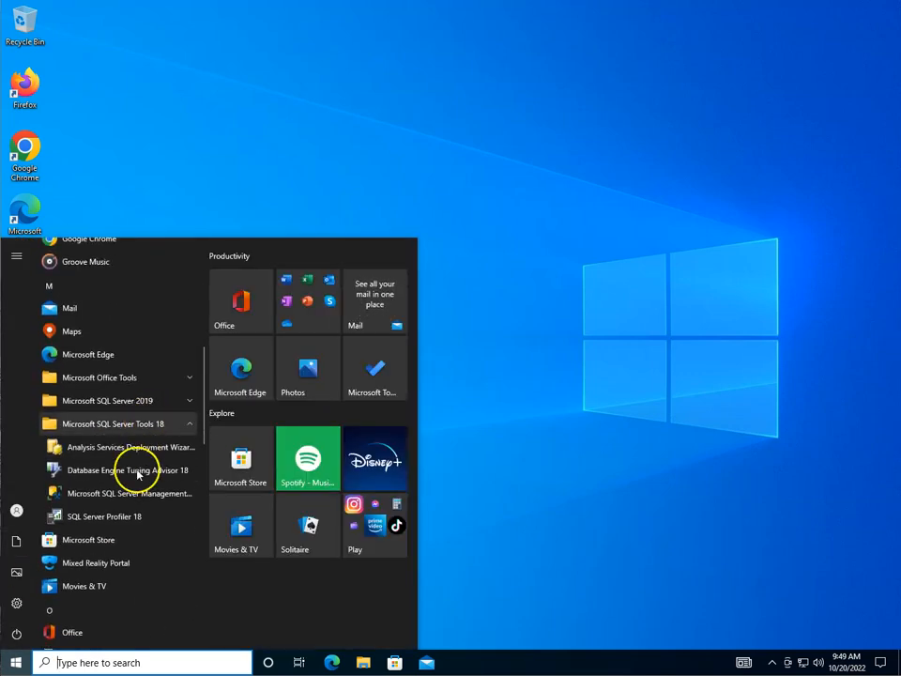
left_click(138, 495)
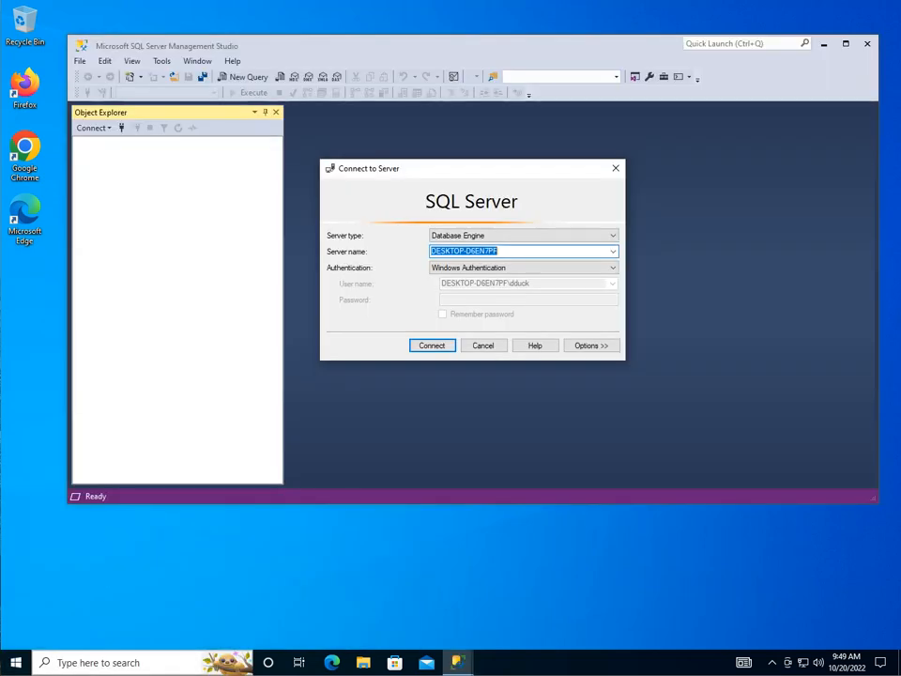
left_click(422, 347)
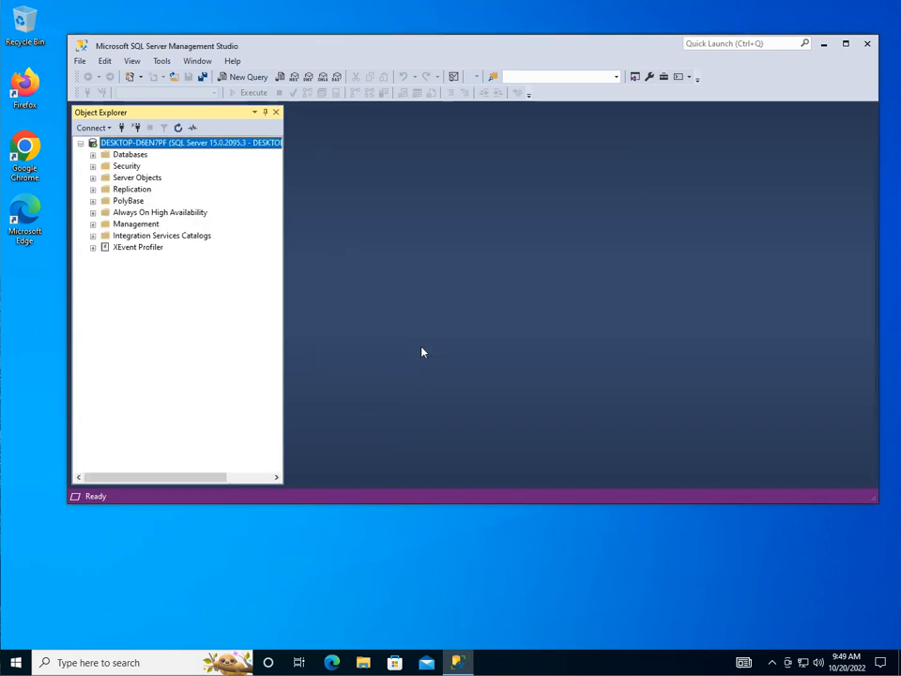
Step: Expand the AdventureWorksLT2019 database and check the contents of its Tables folder, collapsing that folder again
double_click(129, 154)
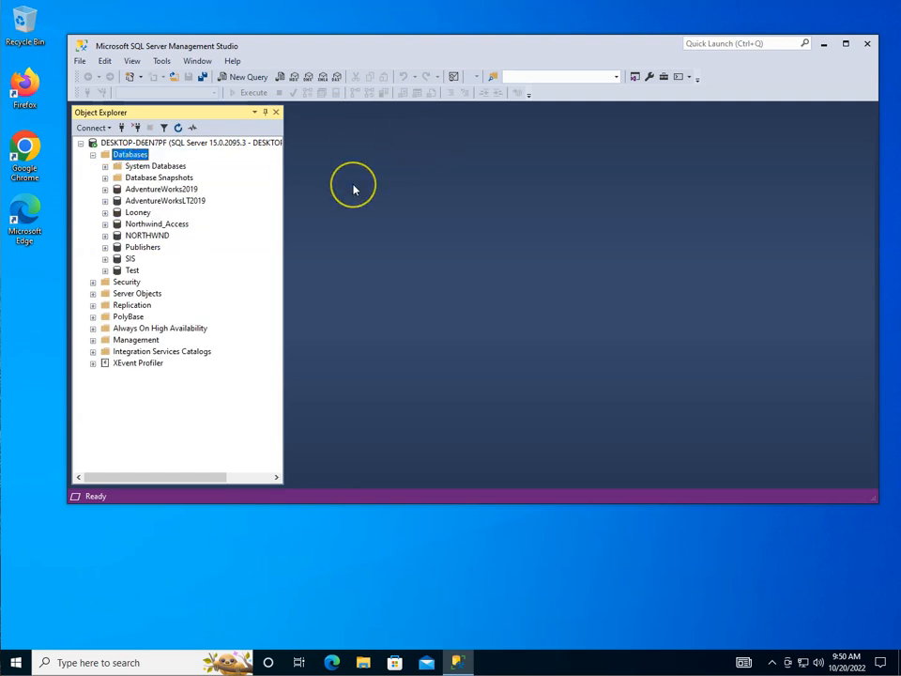
double_click(182, 201)
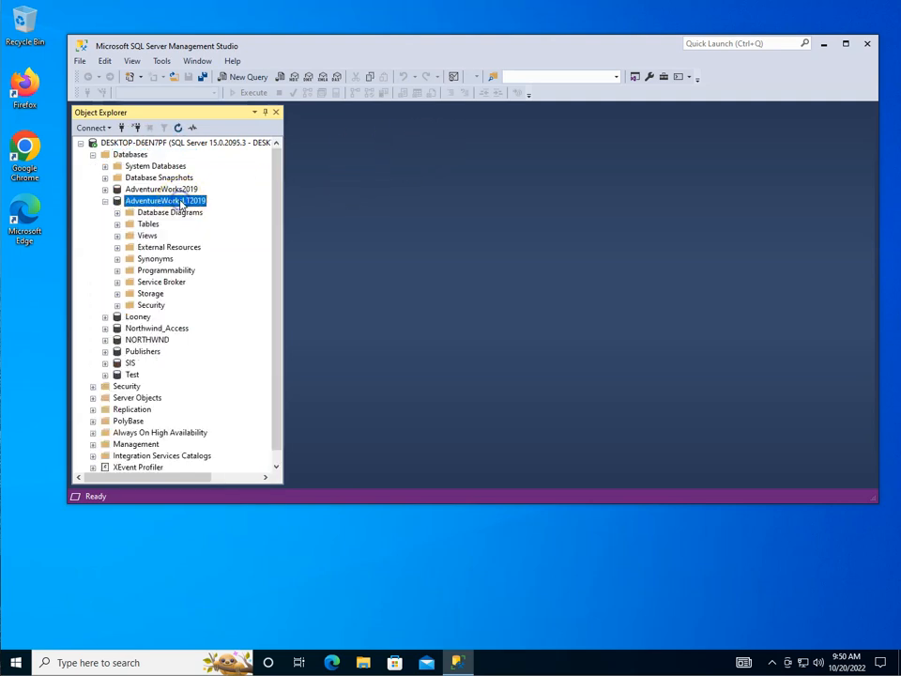
double_click(145, 226)
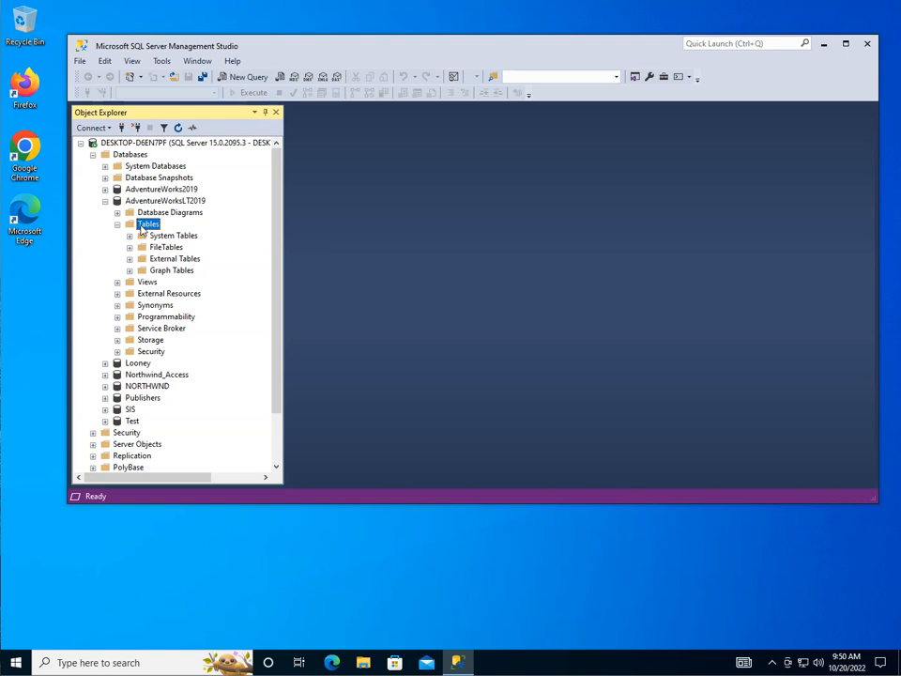
left_click(117, 225)
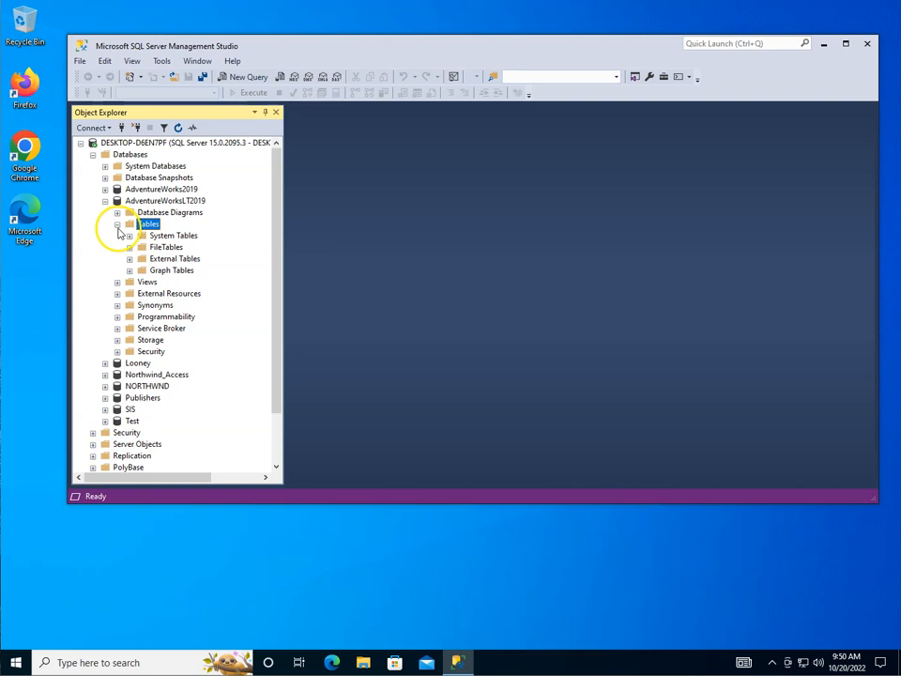
Step: Expand Programmability and its Stored Procedures folder in AdventureWorksLT2019
double_click(162, 273)
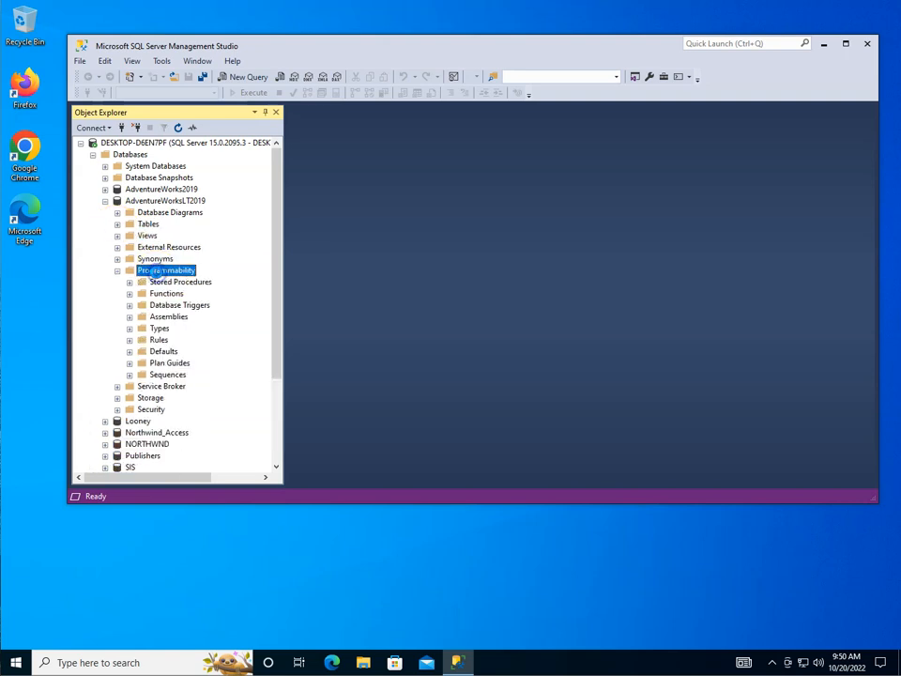
left_click(172, 282)
double_click(172, 282)
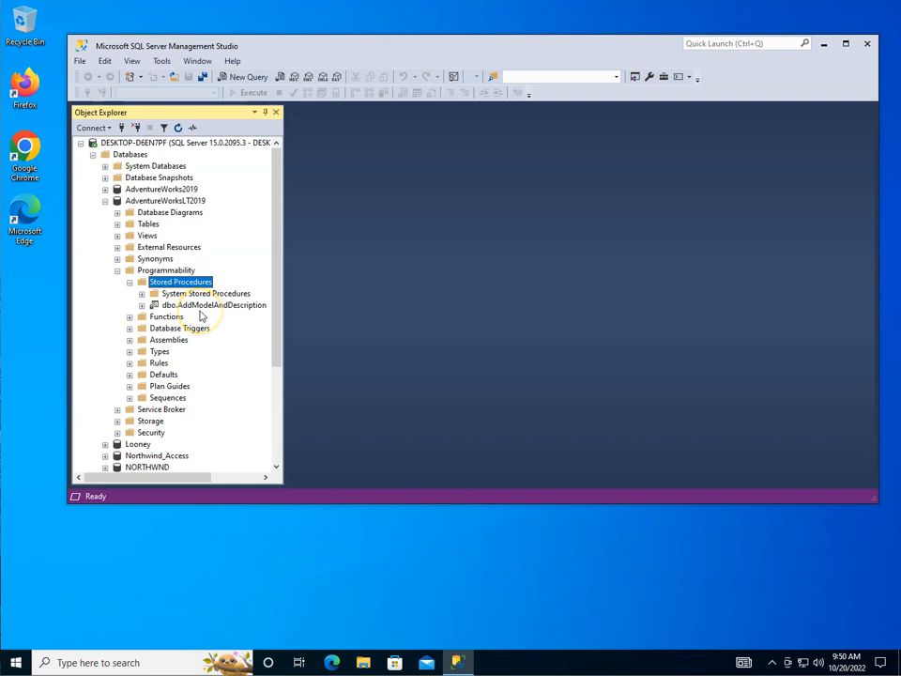
Step: Run exec AddModelAndDescription 'Sunny Product', 'Sunny description', 'fr' in a new AdventureWorksLT2019 query
left_click(244, 78)
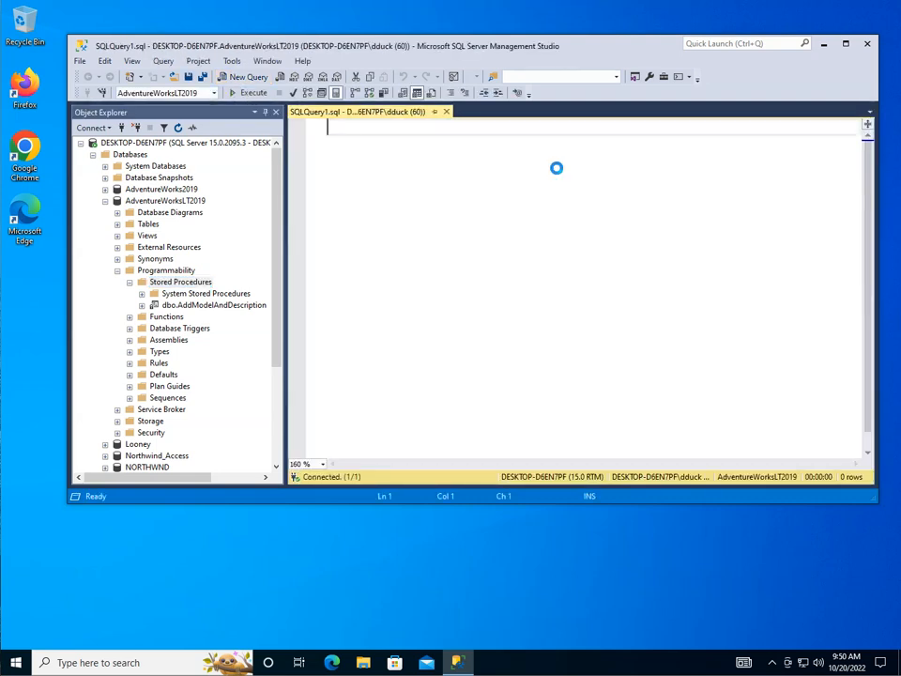
type("exec Add")
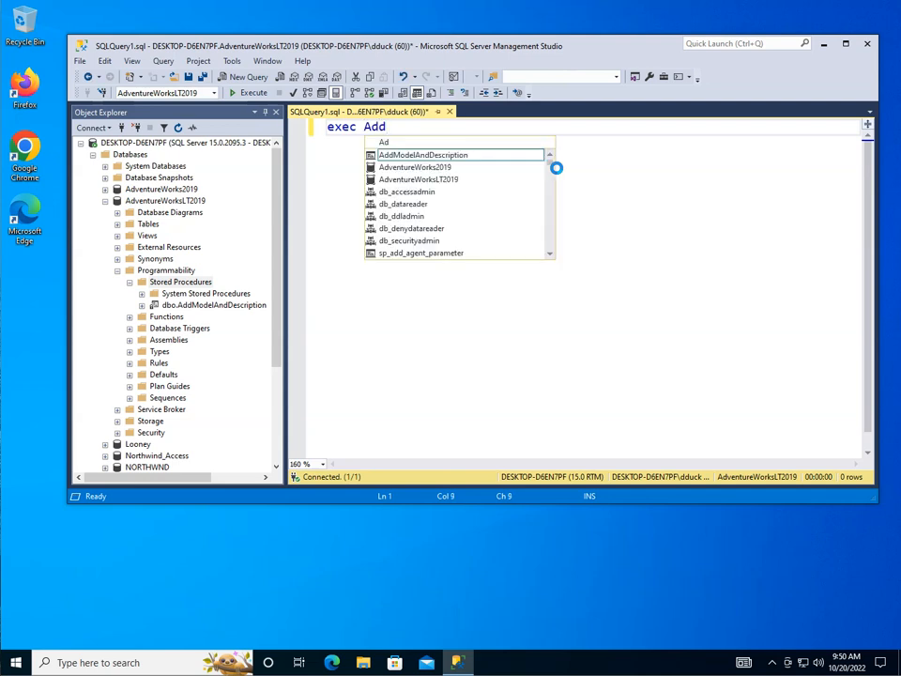
double_click(480, 159)
type("'")
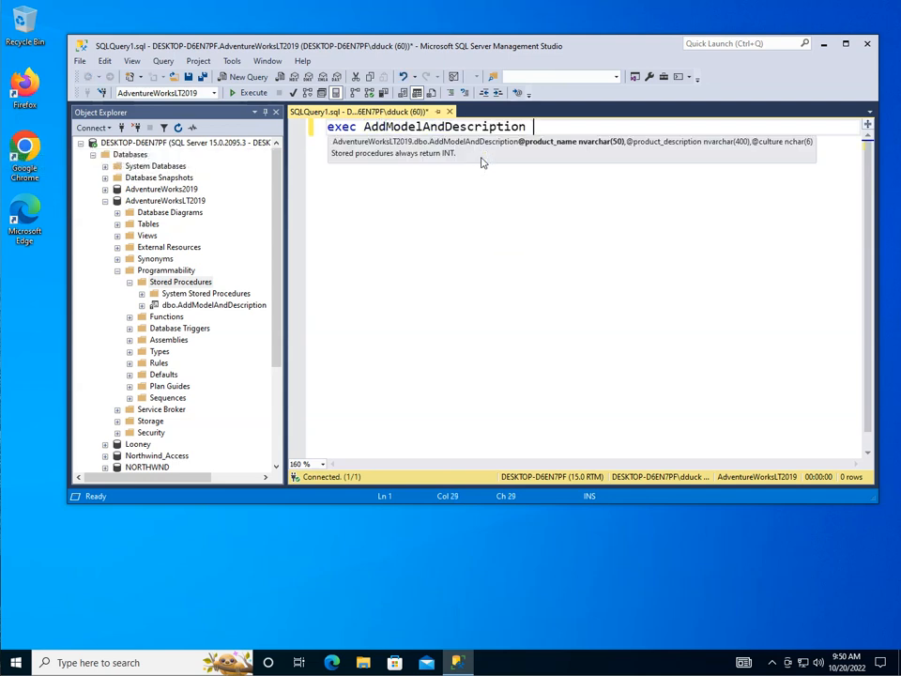
type("Sunny Product', ")
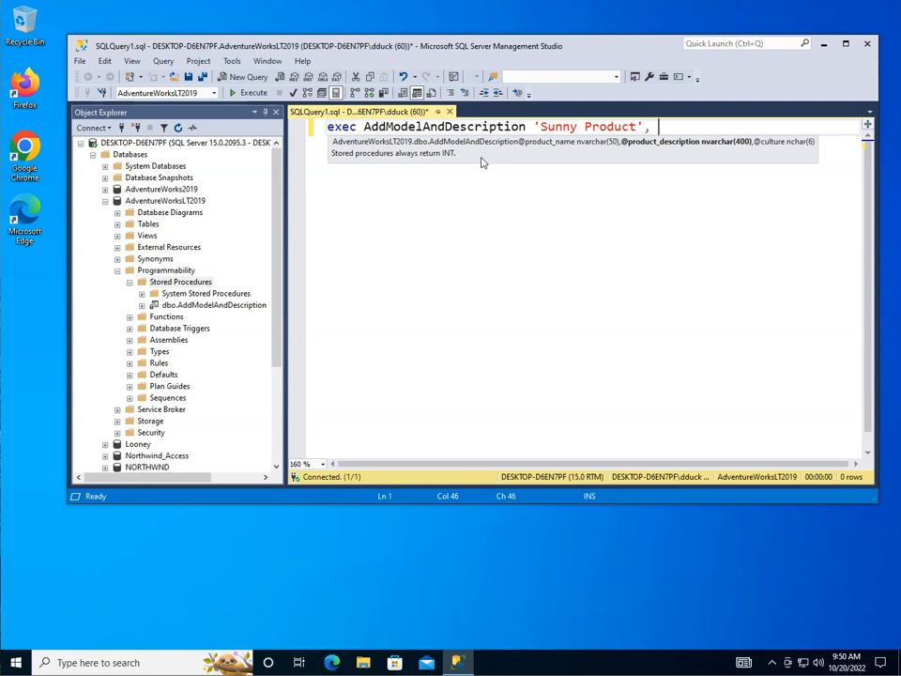
type("'Sunny des")
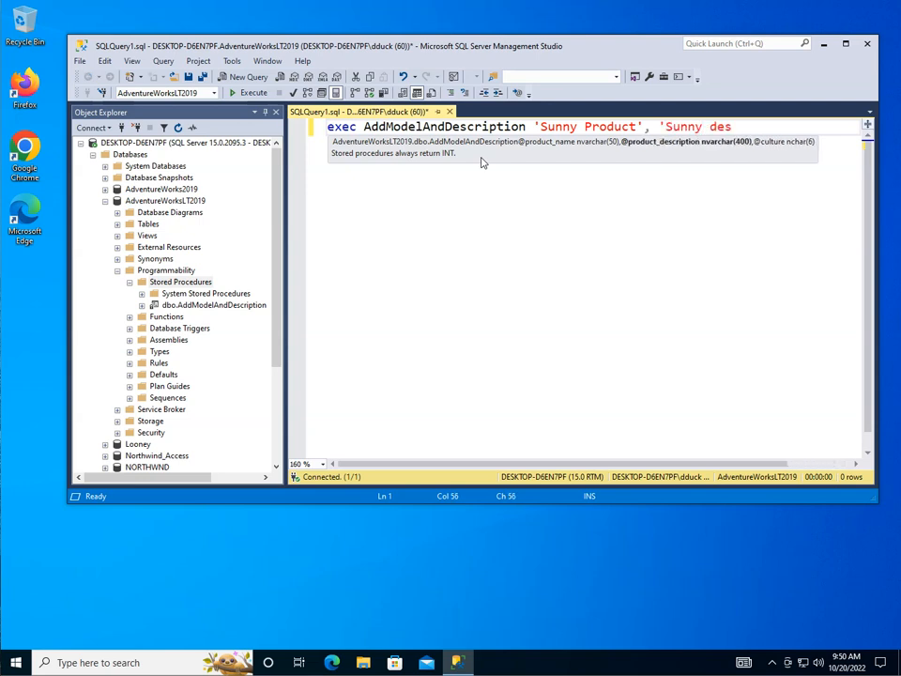
type("cription")
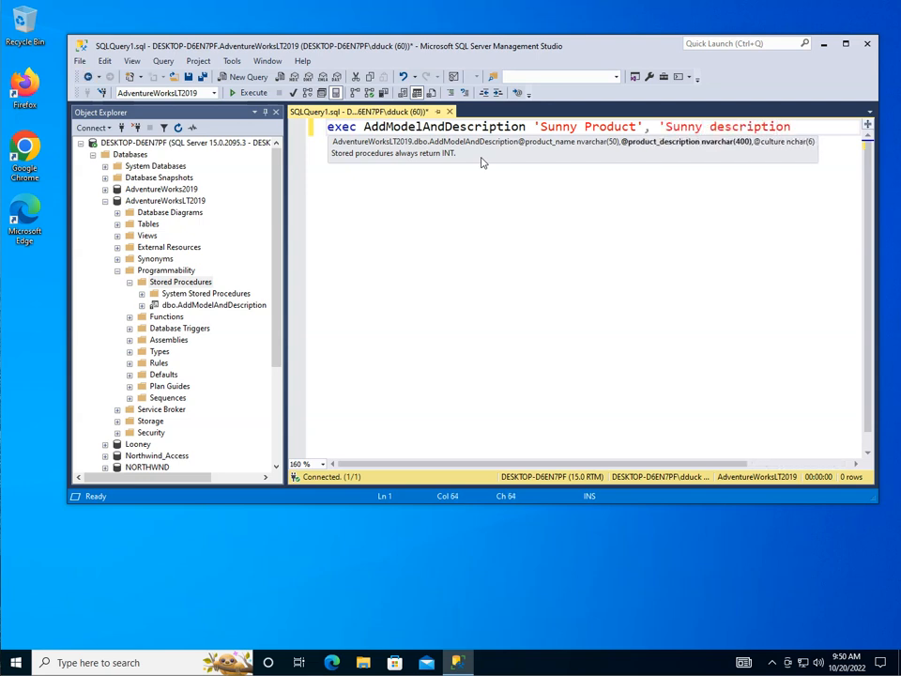
type("', 'fr'")
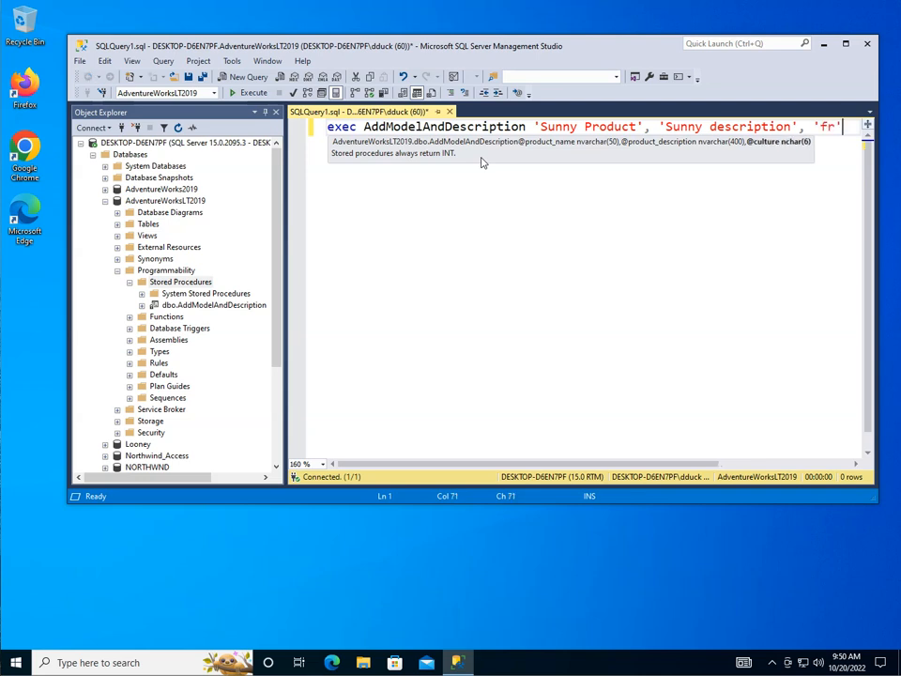
left_click(424, 126)
left_click(249, 93)
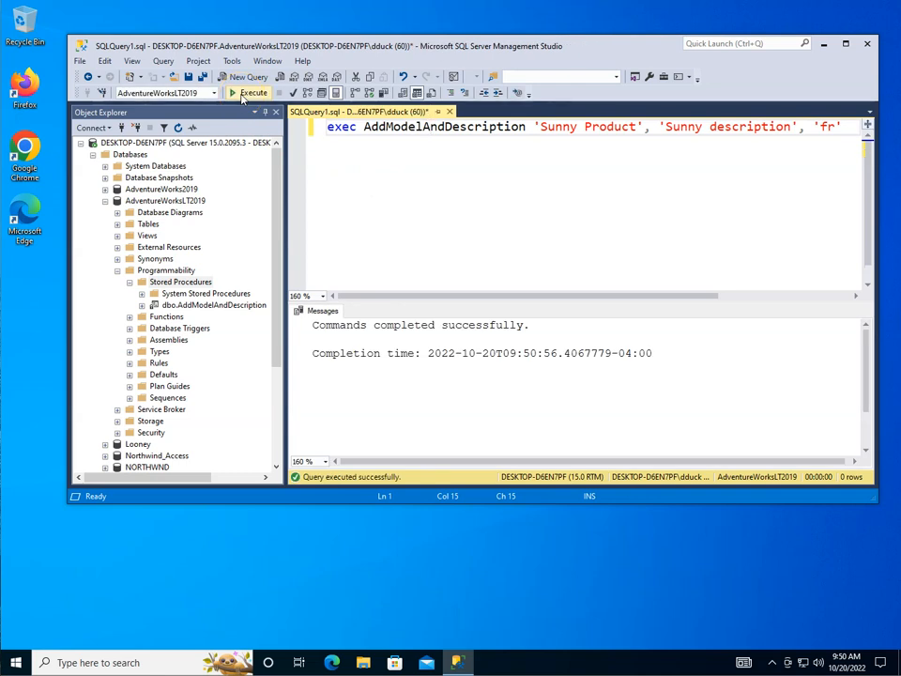
Step: Add select * from SalesLT.ProdctModel below the exec statement and run only that select
left_click(847, 130)
key("Return")
key("Return")
type("selec")
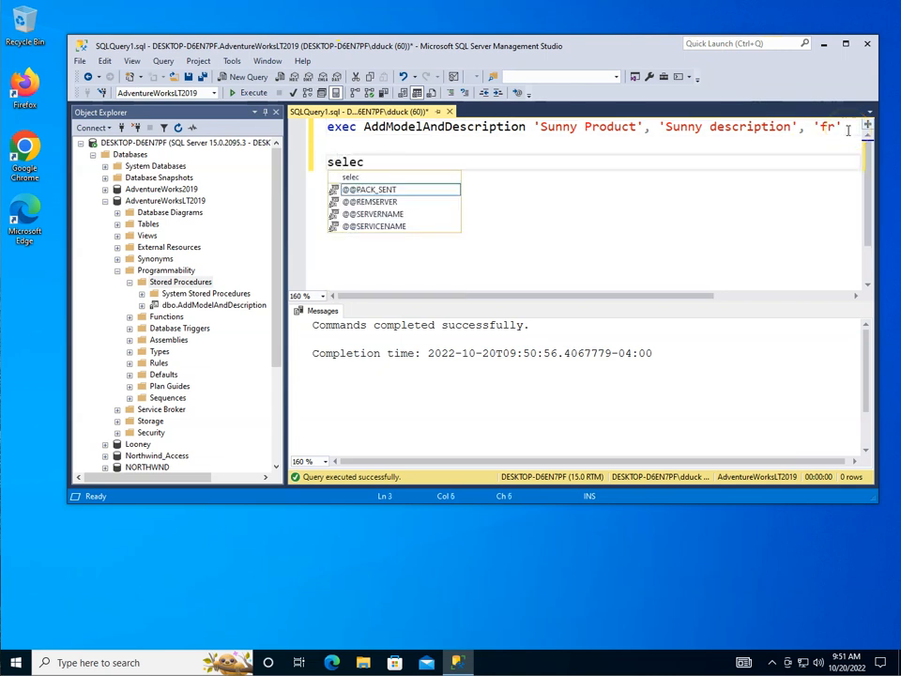
type("t * from ")
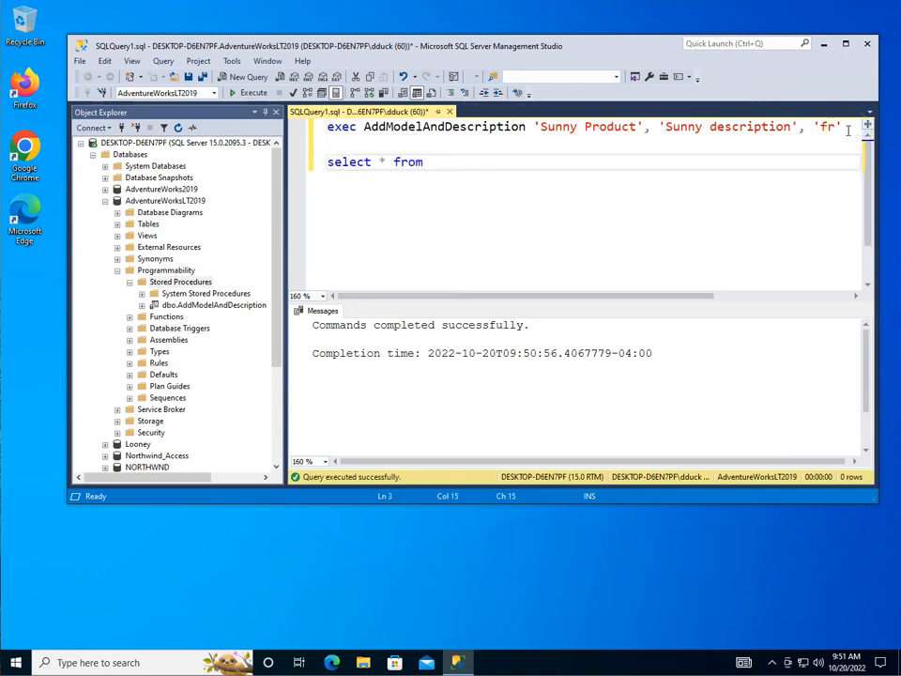
type("Saltes")
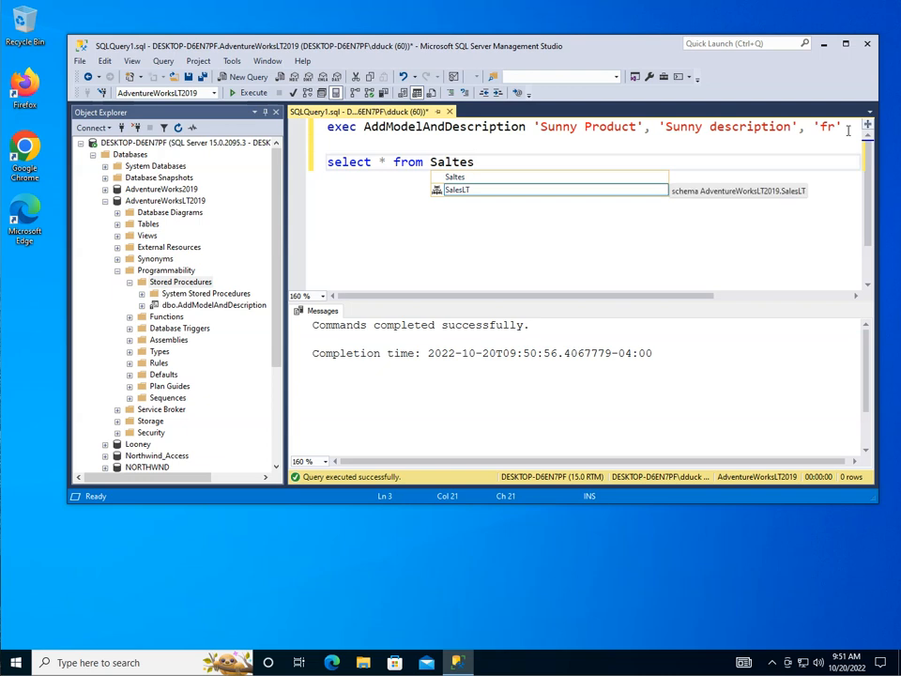
key("Tab")
type(".")
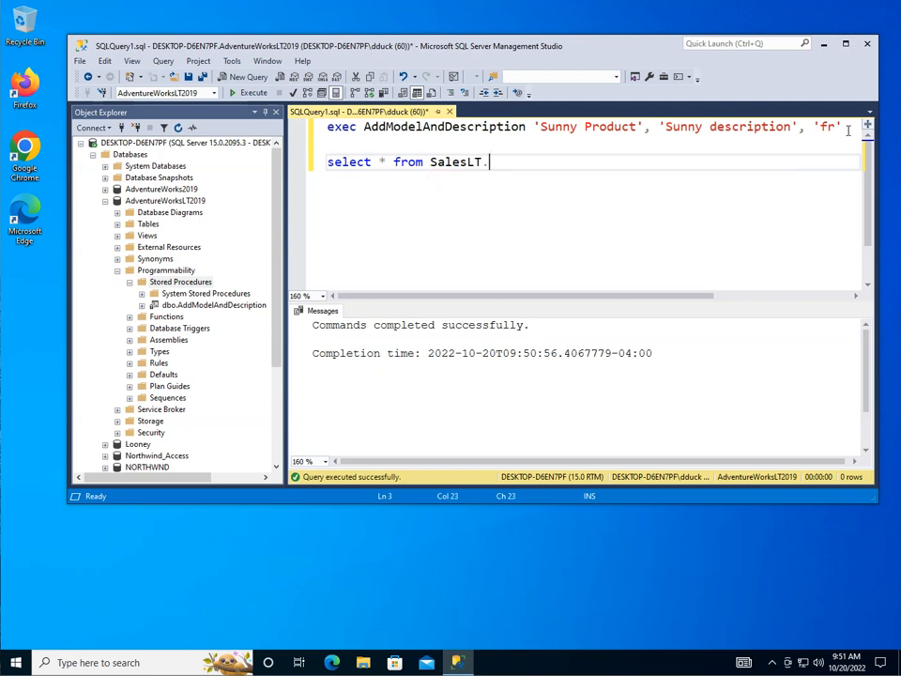
type("ProdctModel")
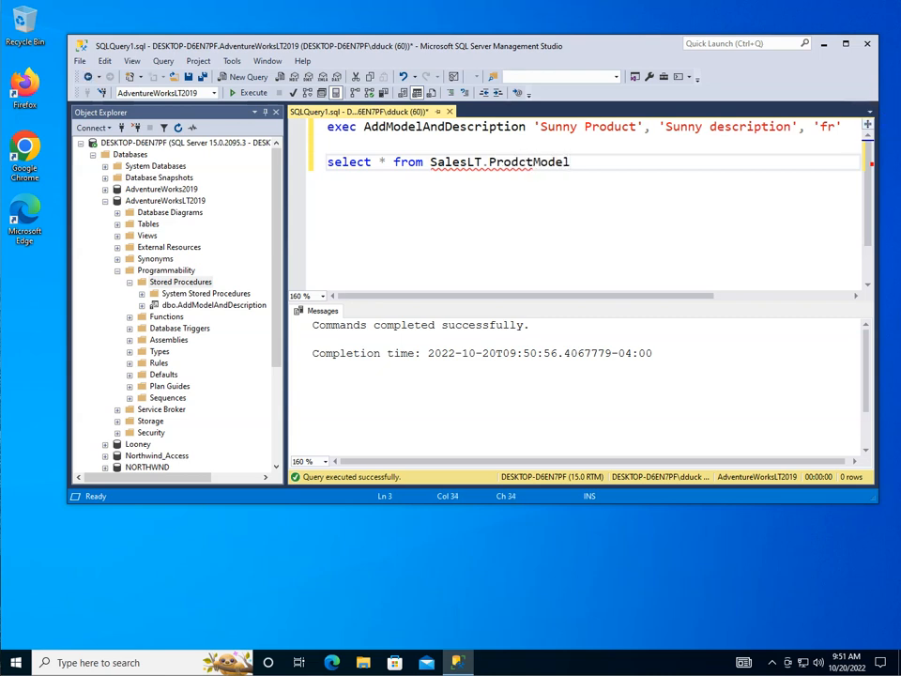
left_click_drag(581, 163, 304, 174)
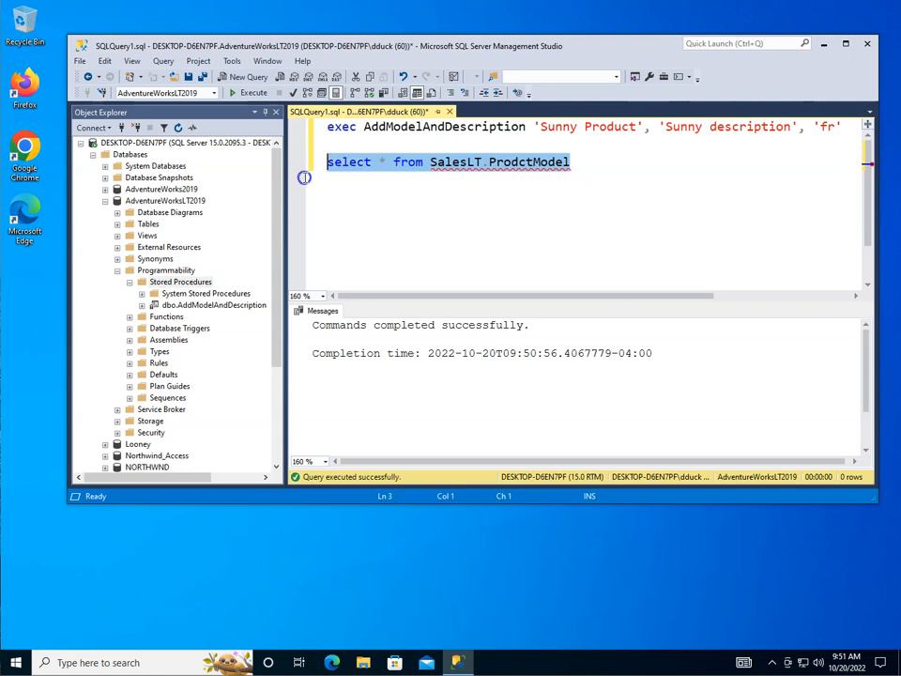
left_click(253, 94)
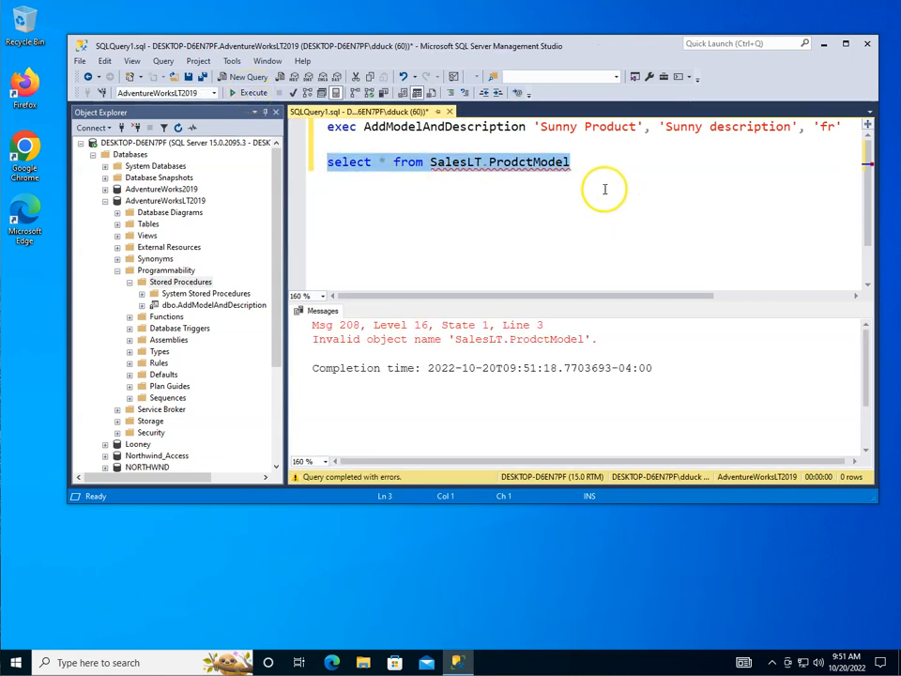
Step: Correct the table name to SalesLT.ProductModel and run only the select statement again
left_click(521, 164)
type("u")
left_click_drag(576, 162, 301, 169)
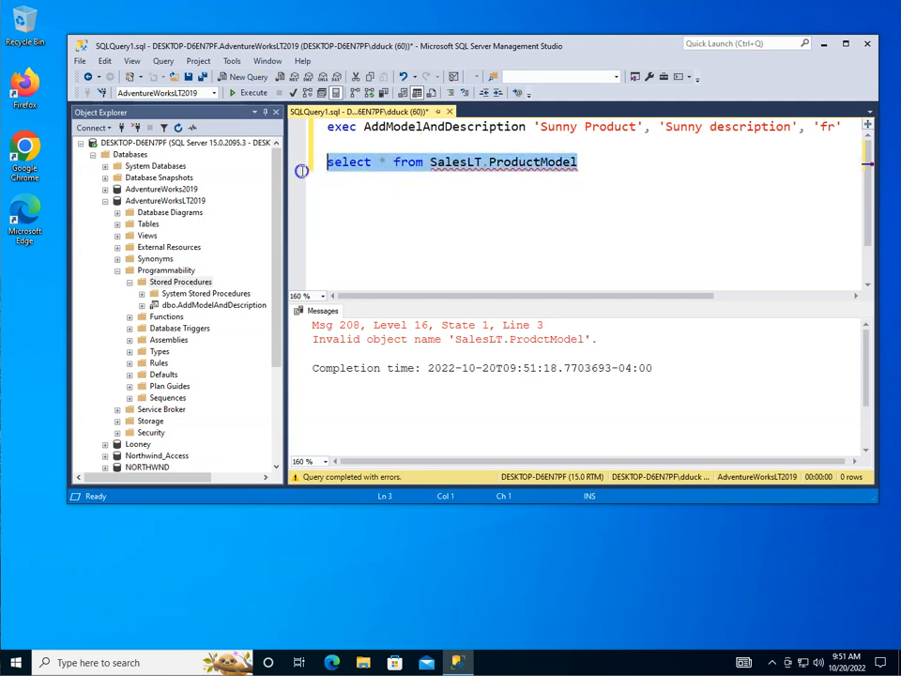
left_click(253, 93)
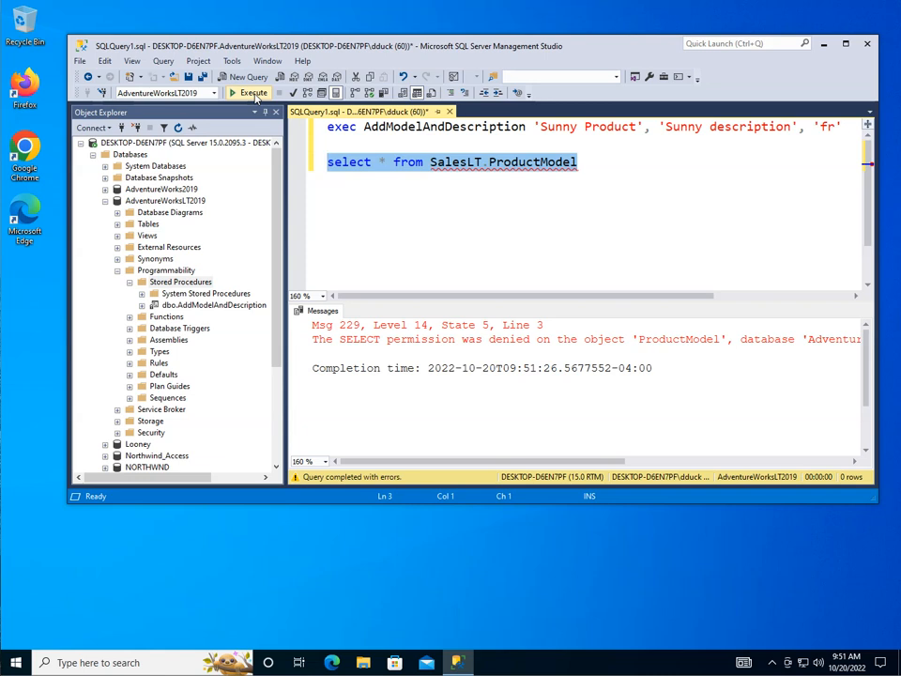
Step: Switch the Windows session to the Student account, entering the account password
left_click(14, 660)
left_click(20, 510)
left_click(67, 447)
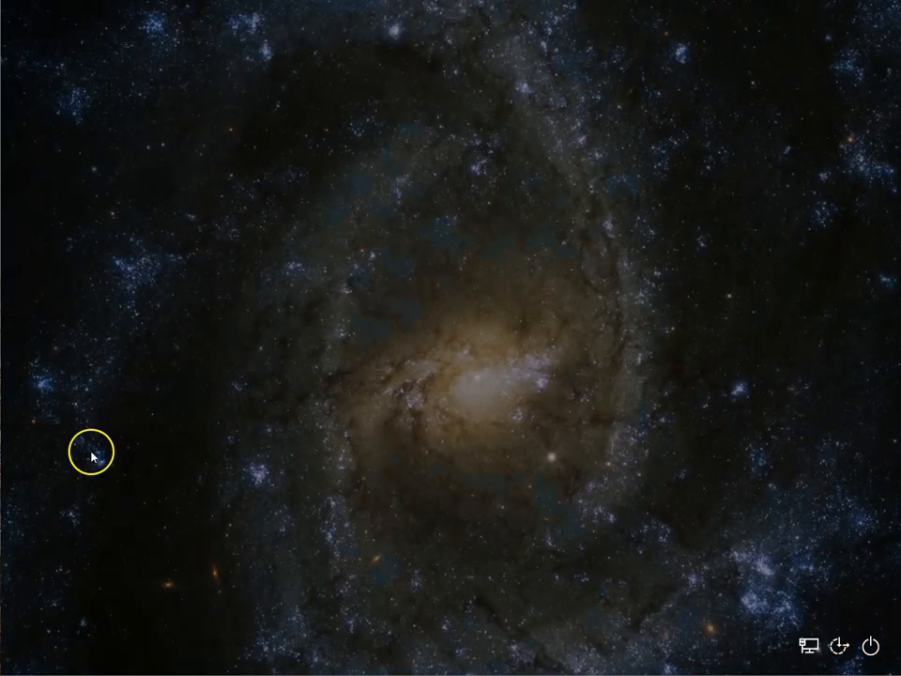
type("*********")
key("Return")
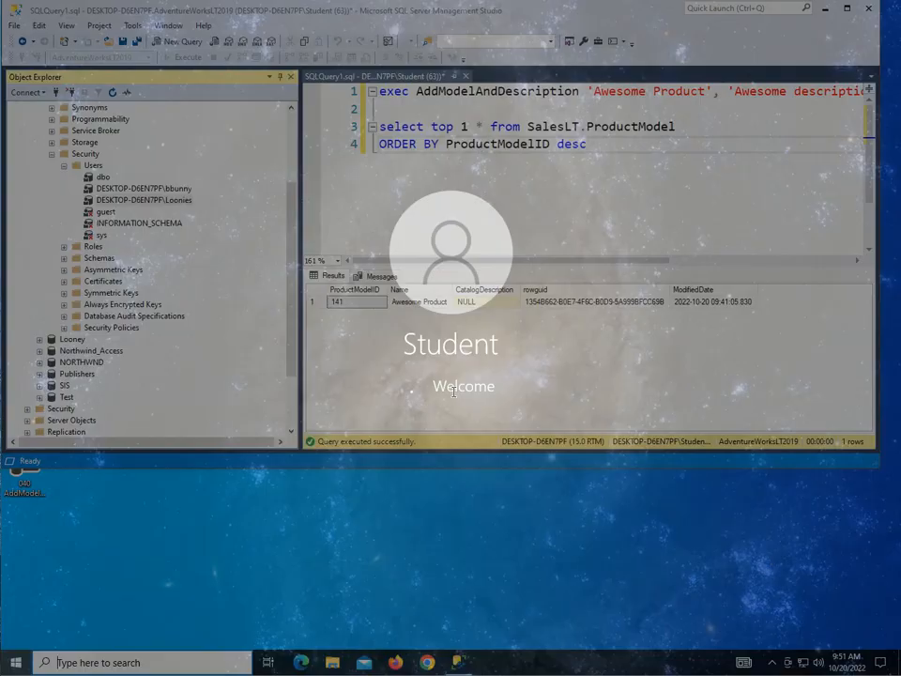
Step: Run only the select top 1 * from SalesLT.ProductModel ORDER BY ProductModelID desc statement to check the newest product model
left_click(703, 145)
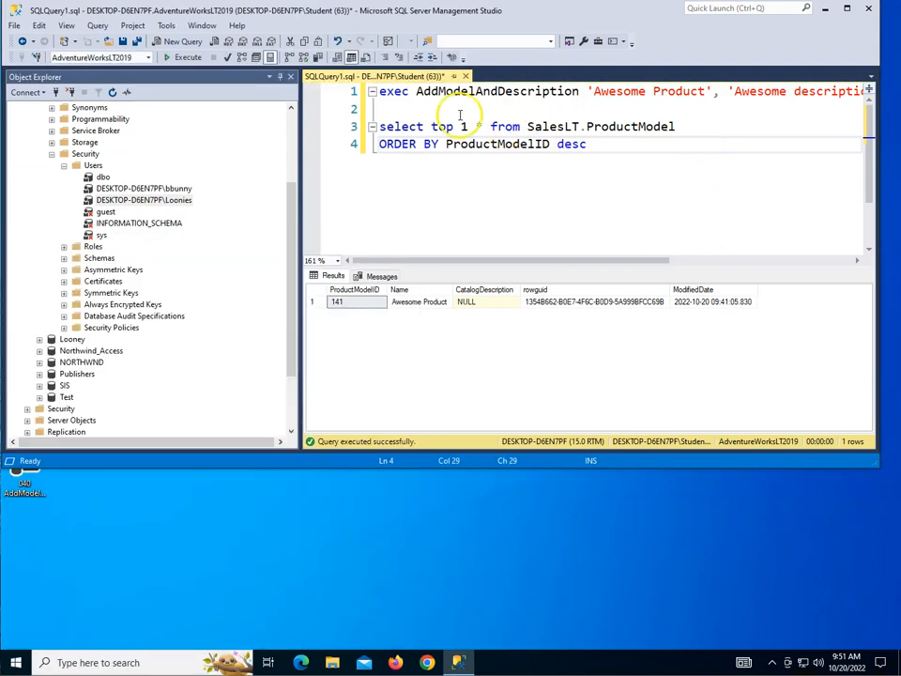
left_click_drag(600, 145, 364, 125)
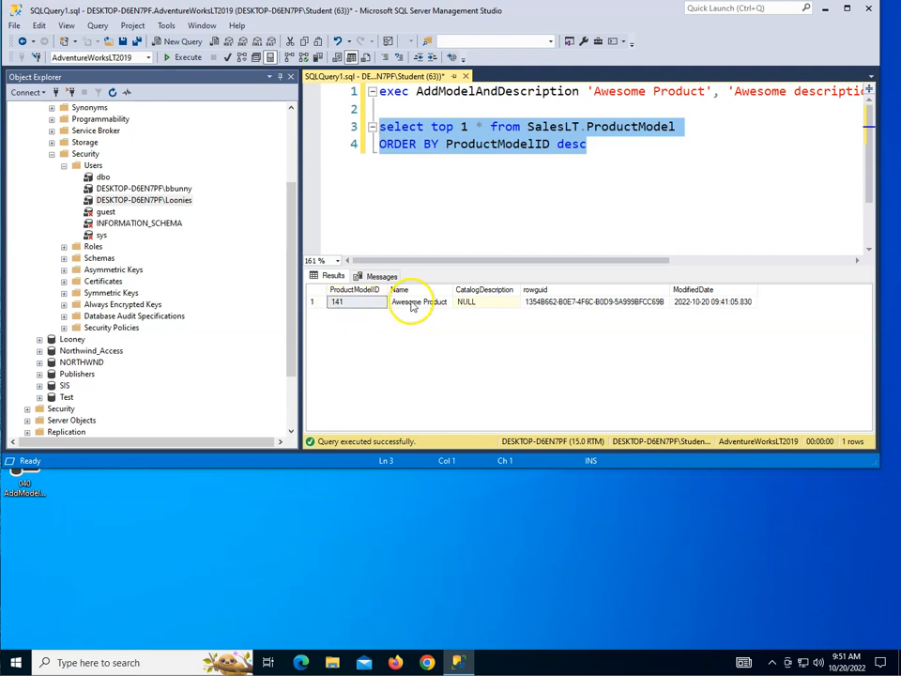
left_click(185, 63)
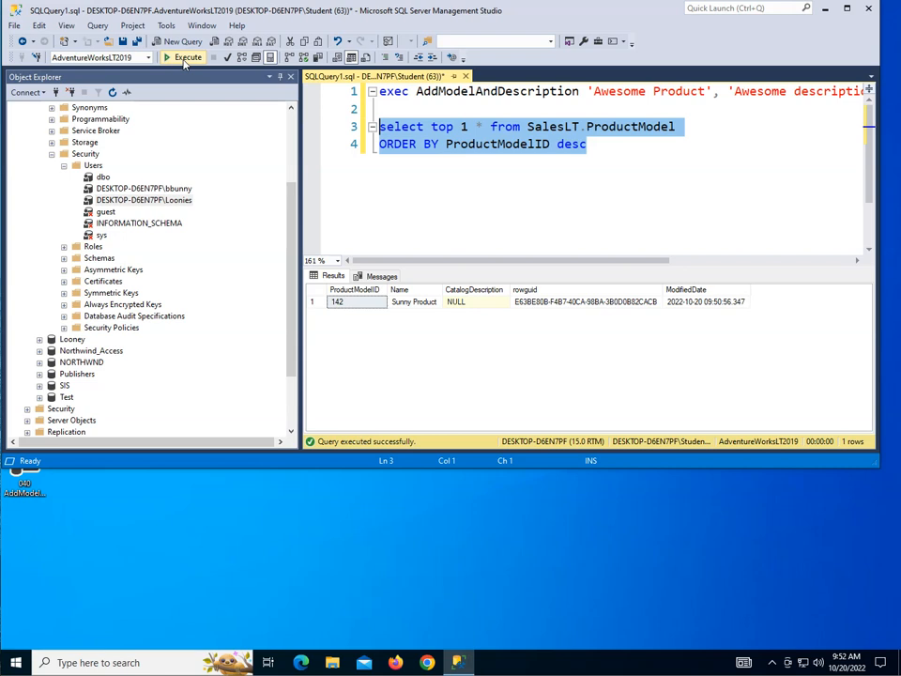
mouse_move(501, 94)
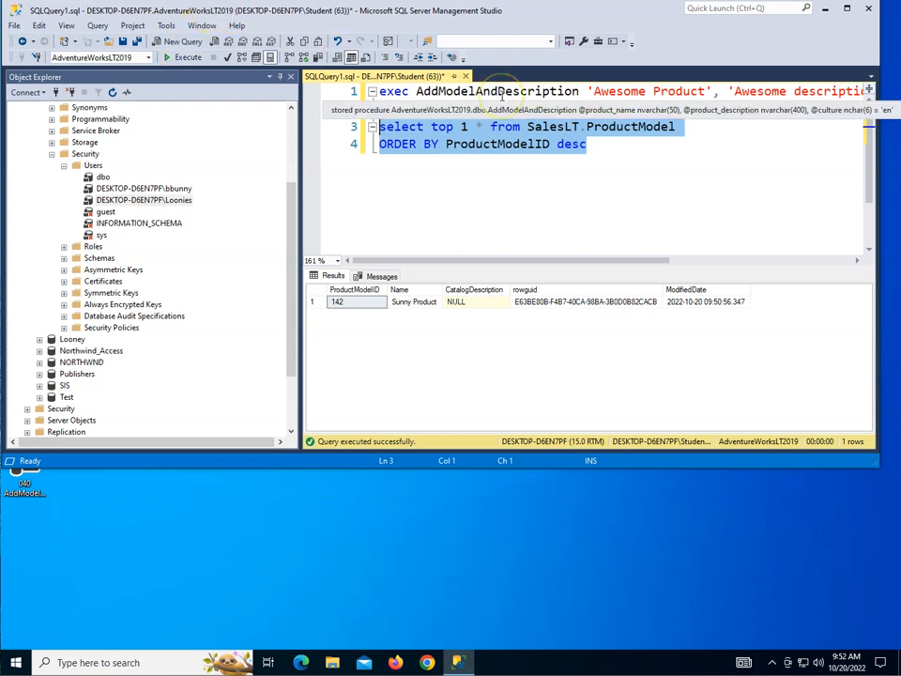